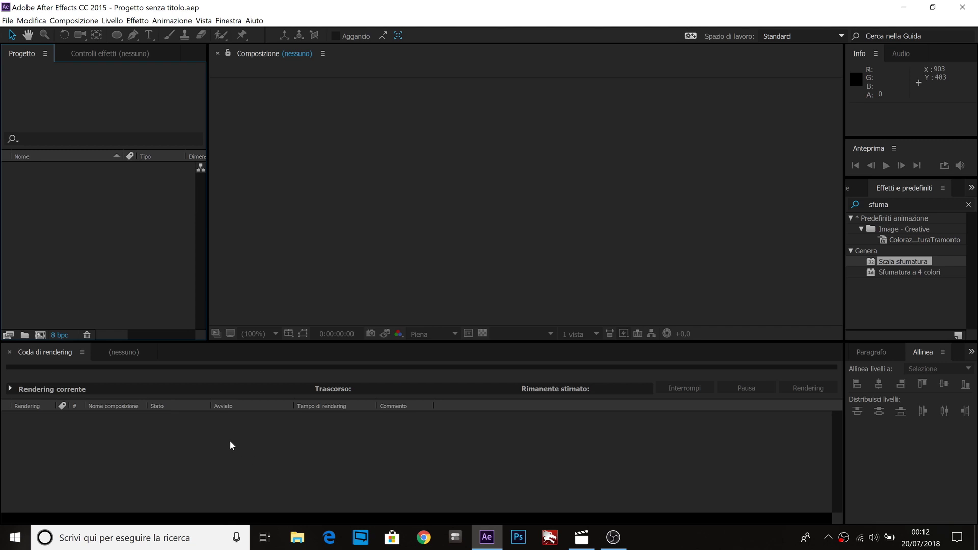
Step: Clear the search term from the effects and presets list
click(971, 208)
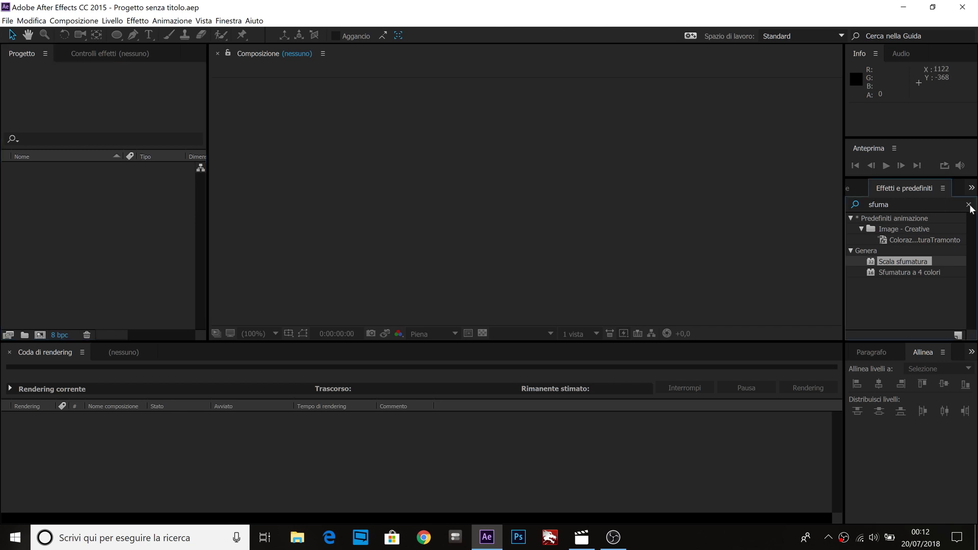
click(970, 205)
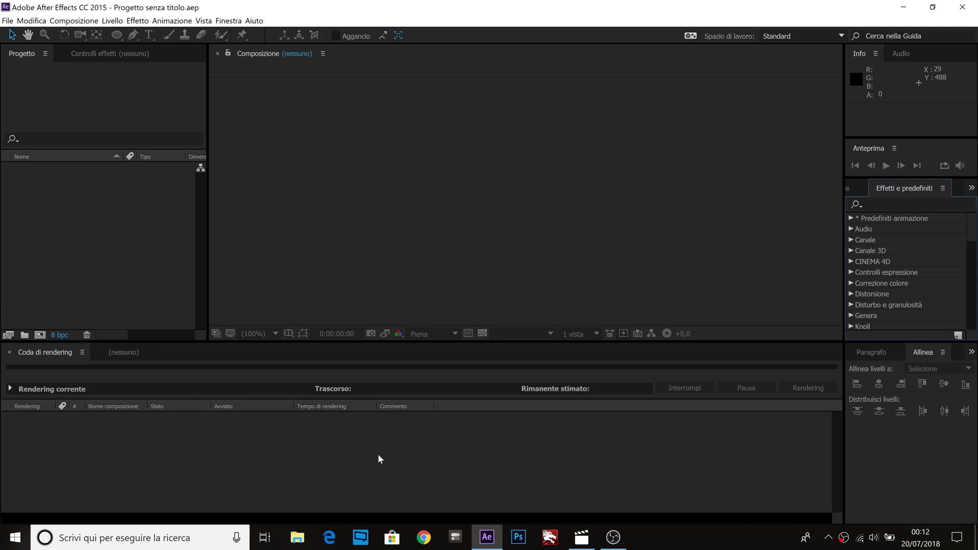
click(153, 235)
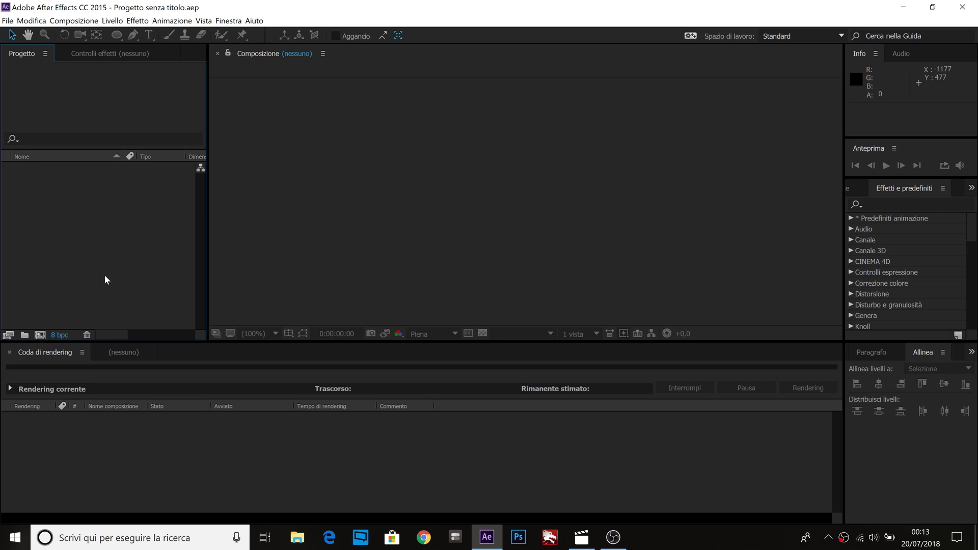
Step: Switch to the Film e TV player, play the rendered MAIN COMP video through to its end, and close the player
click(580, 542)
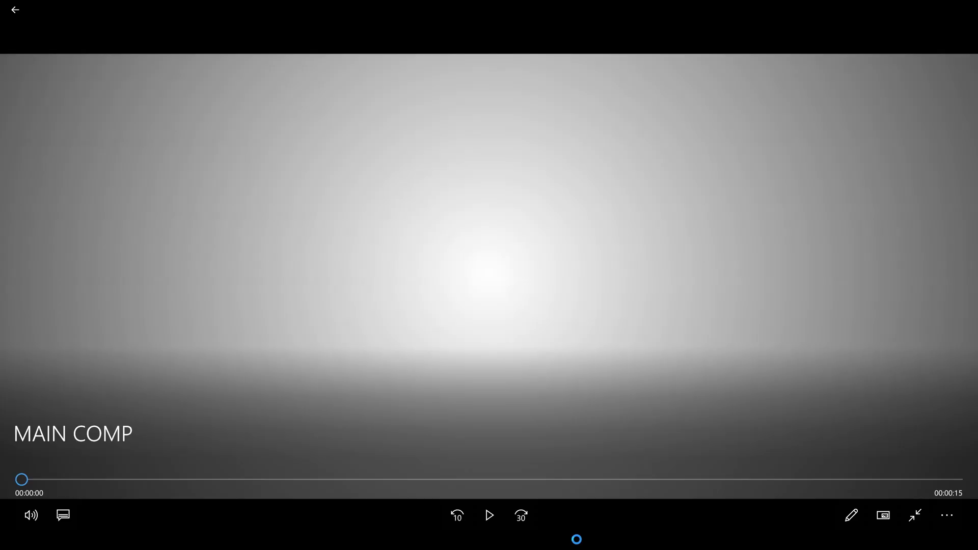
click(488, 516)
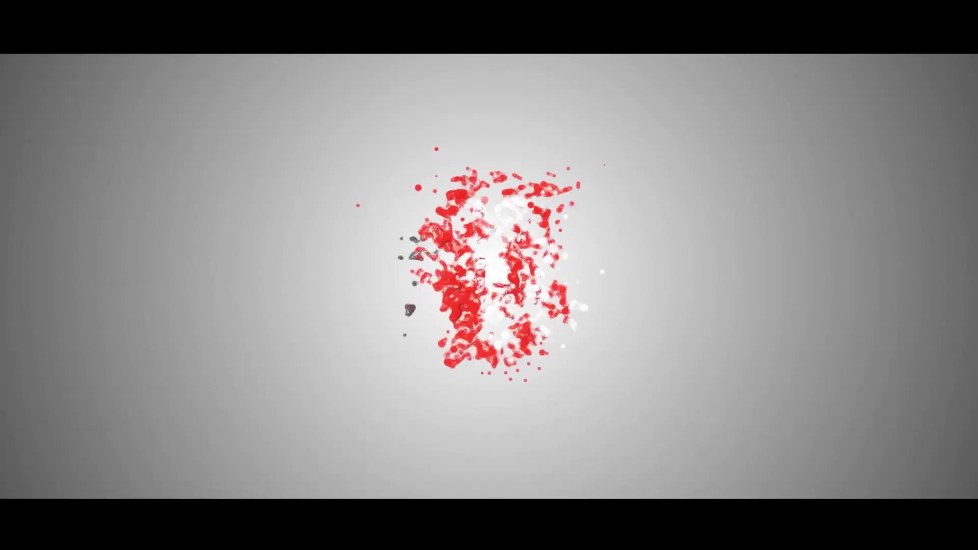
mouse_move(616, 332)
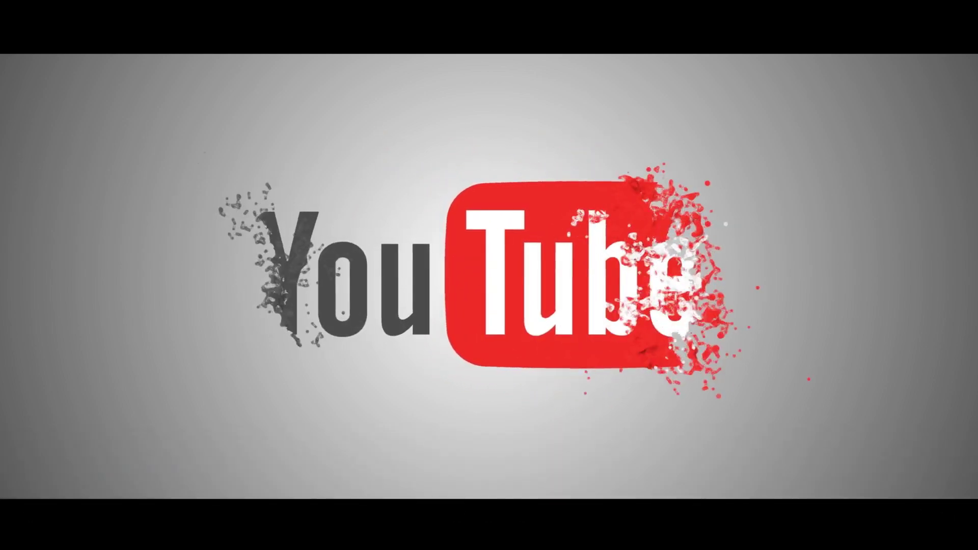
mouse_move(451, 375)
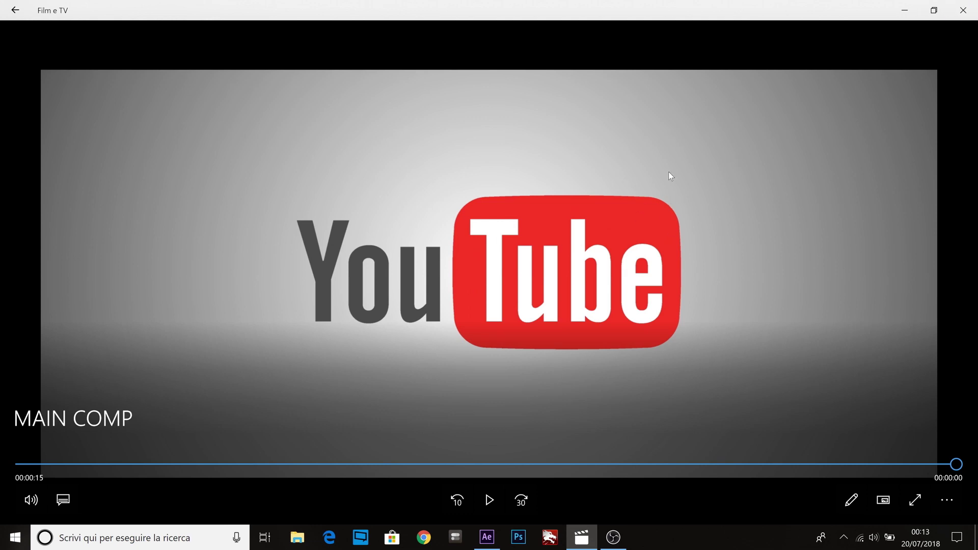
click(964, 11)
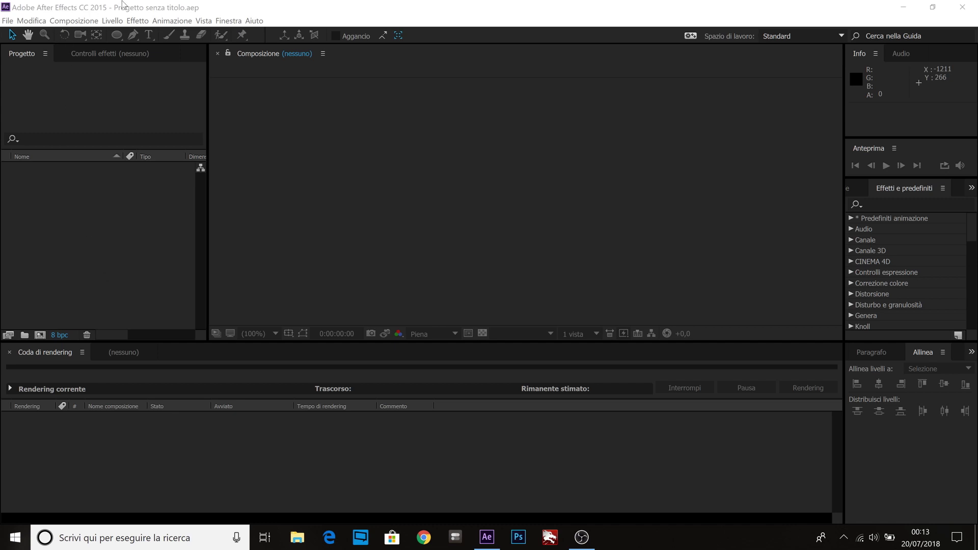
click(76, 20)
mouse_move(131, 21)
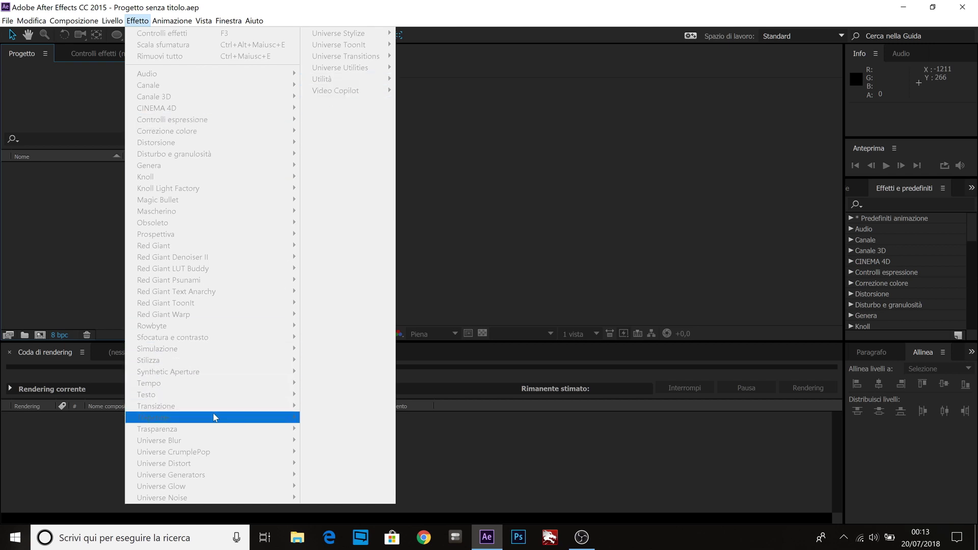
click(71, 286)
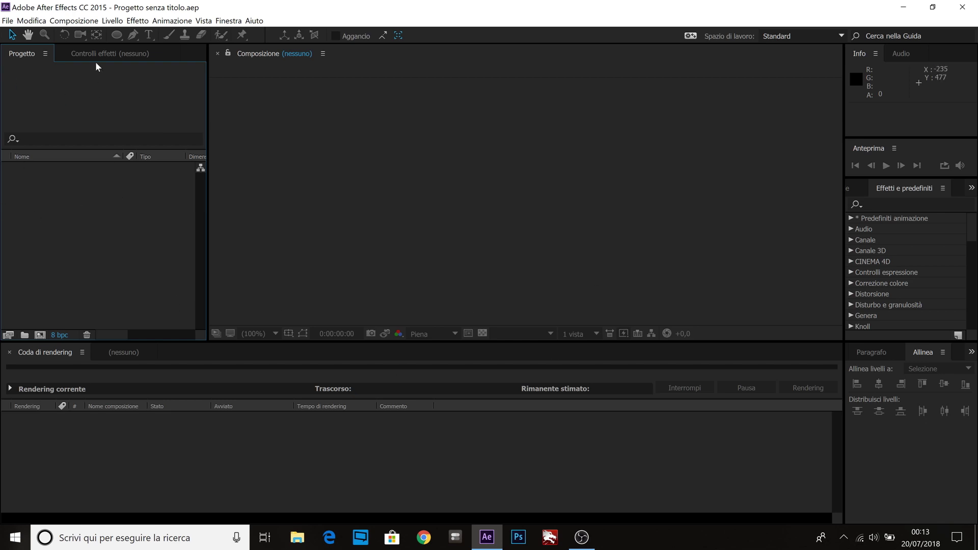
Step: Create a 1920 x 1080 composition named MAIN COMP at 30 fps with a duration of 15 seconds
click(74, 20)
click(95, 32)
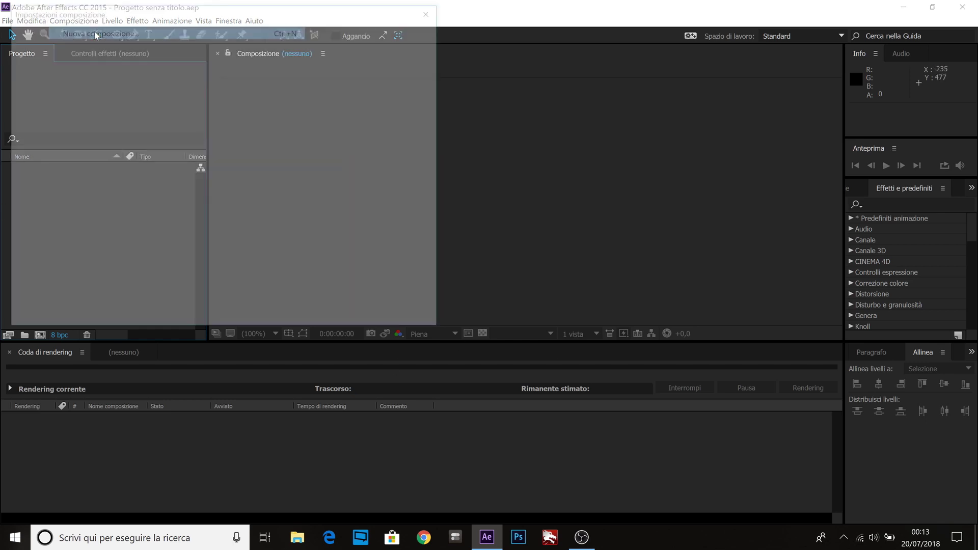
text(MAI)
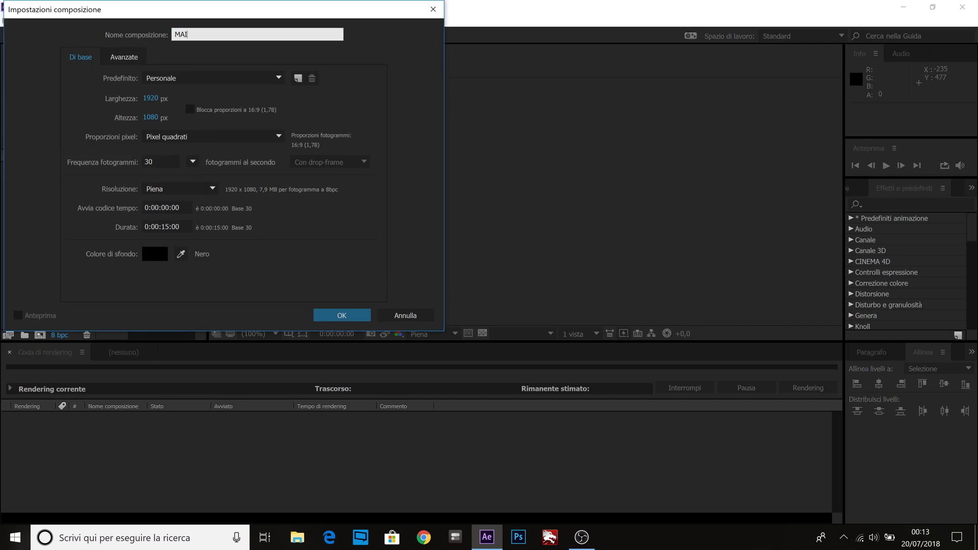
text(N COMP)
click(341, 316)
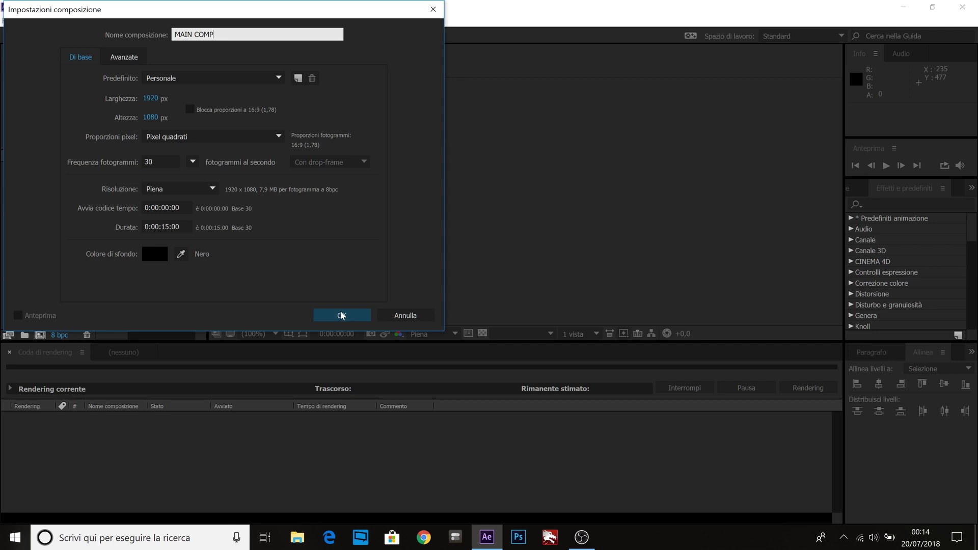
click(342, 316)
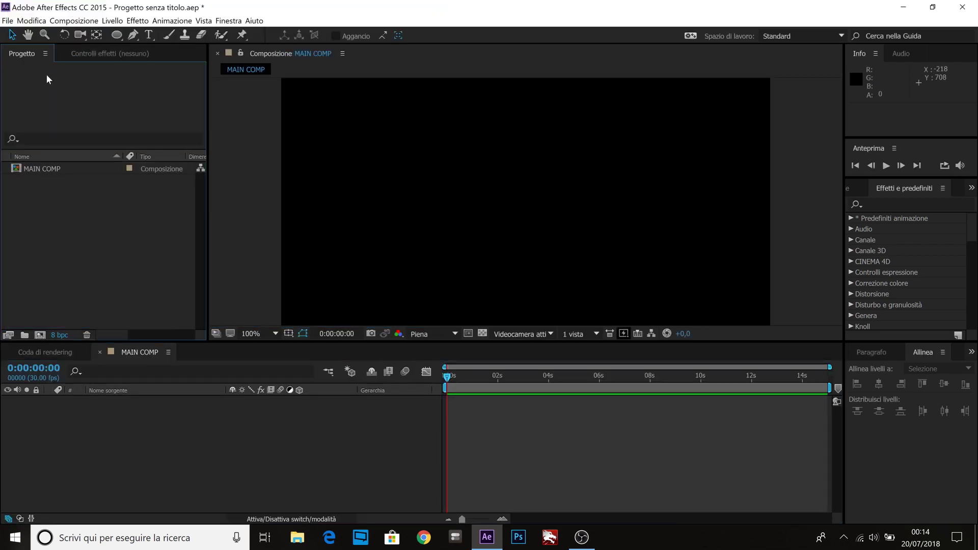
Step: Import google-1015751_960_720.png from the tutorial LOGO particelle folder into the project as footage
right_click(56, 228)
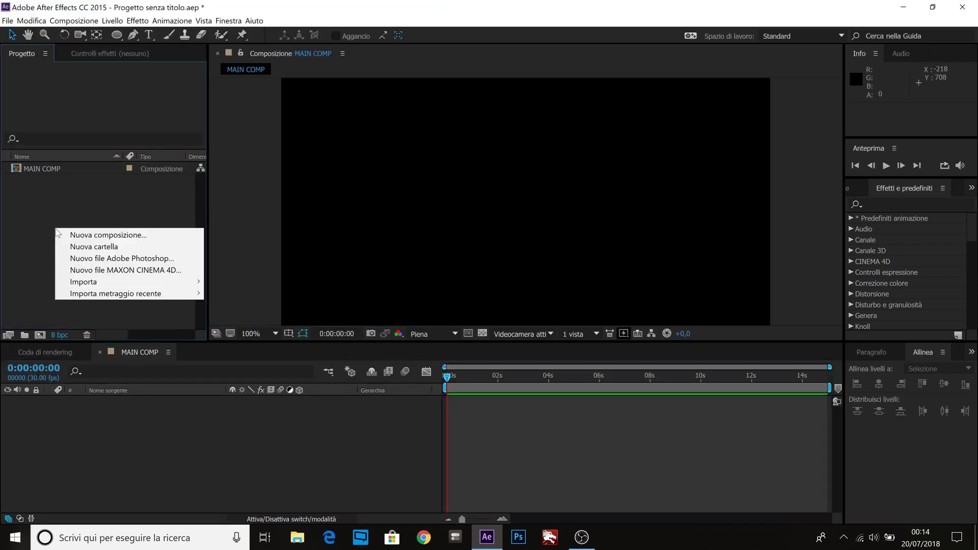
mouse_move(91, 281)
click(210, 280)
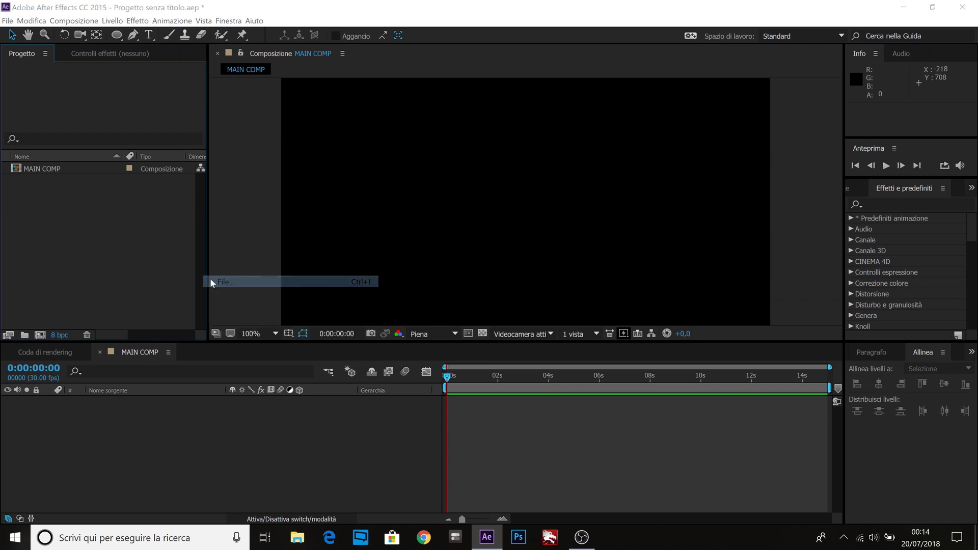
click(265, 158)
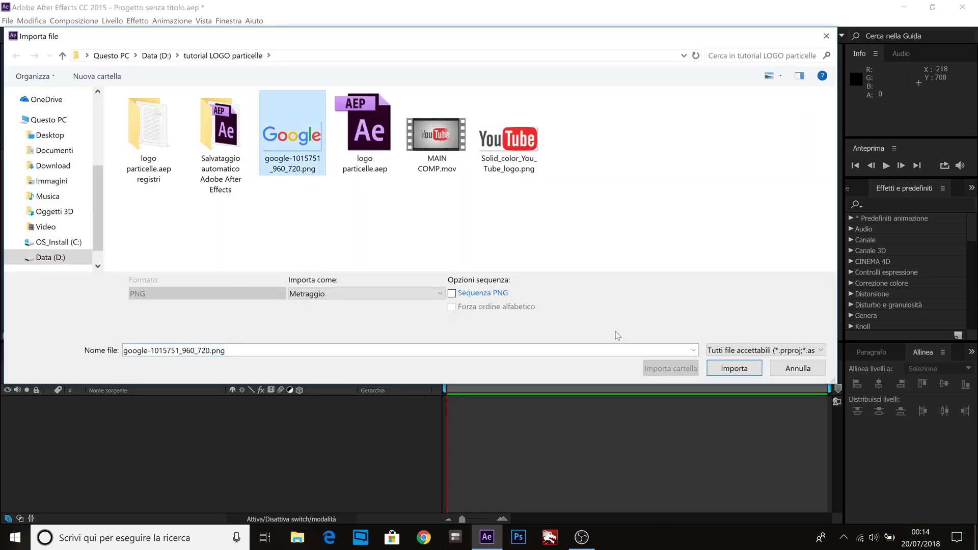
click(731, 376)
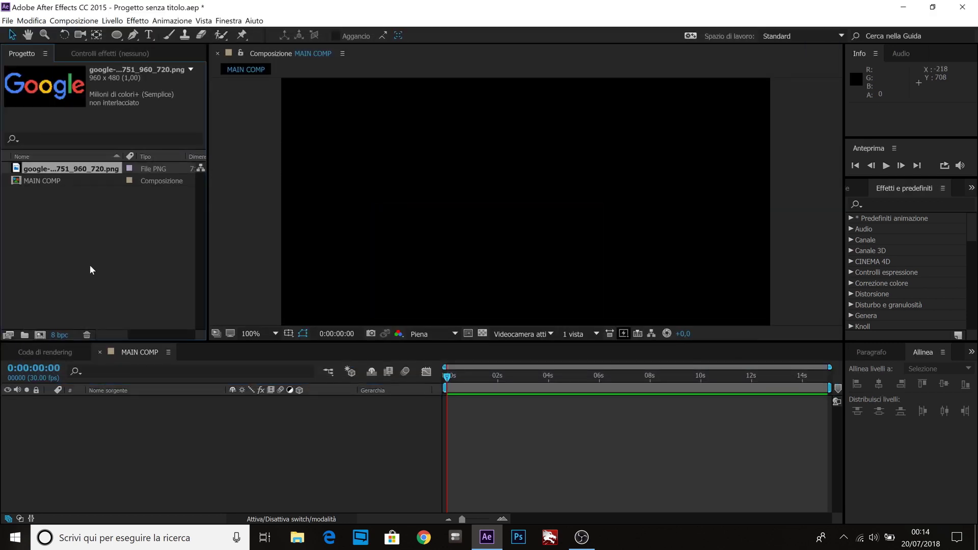
click(89, 265)
Step: Add the imported Google logo image to the MAIN COMP timeline as a layer
click(56, 168)
click(94, 202)
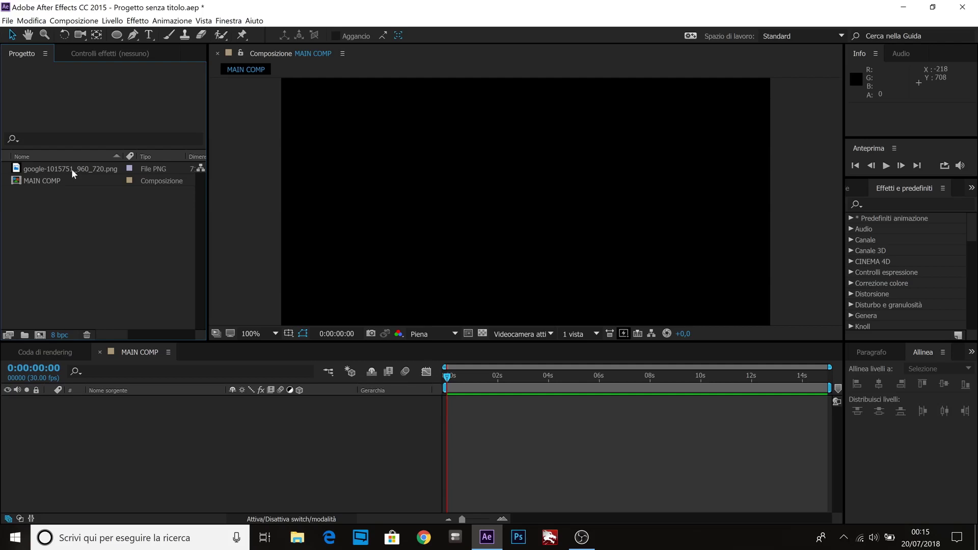
drag(72, 170, 127, 240)
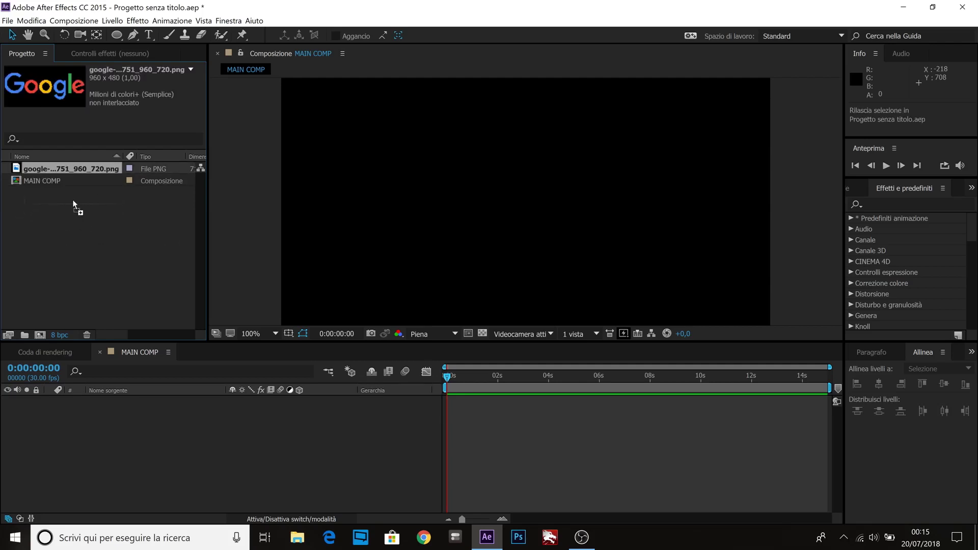
drag(73, 204, 121, 438)
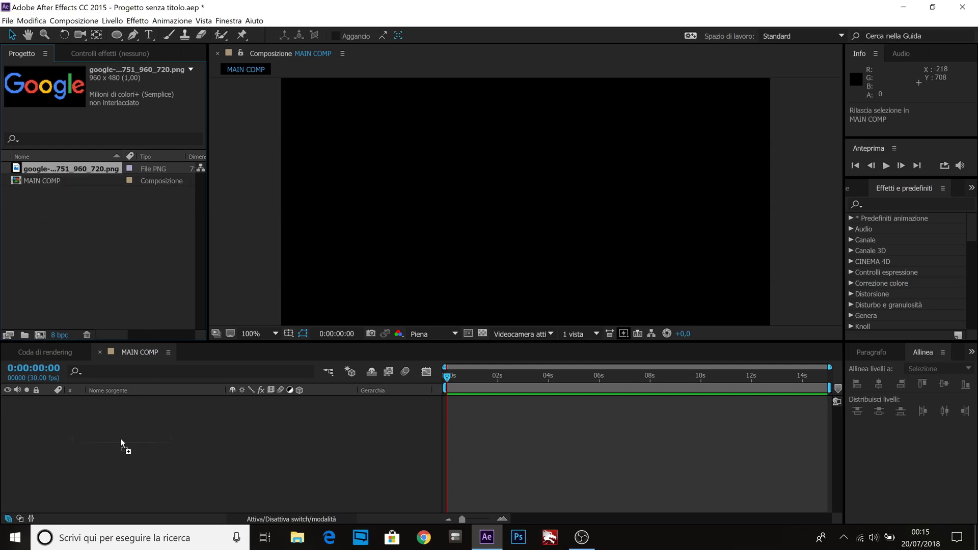
click(176, 437)
Step: Scale the Google logo layer to 155% and collapse its properties
click(113, 400)
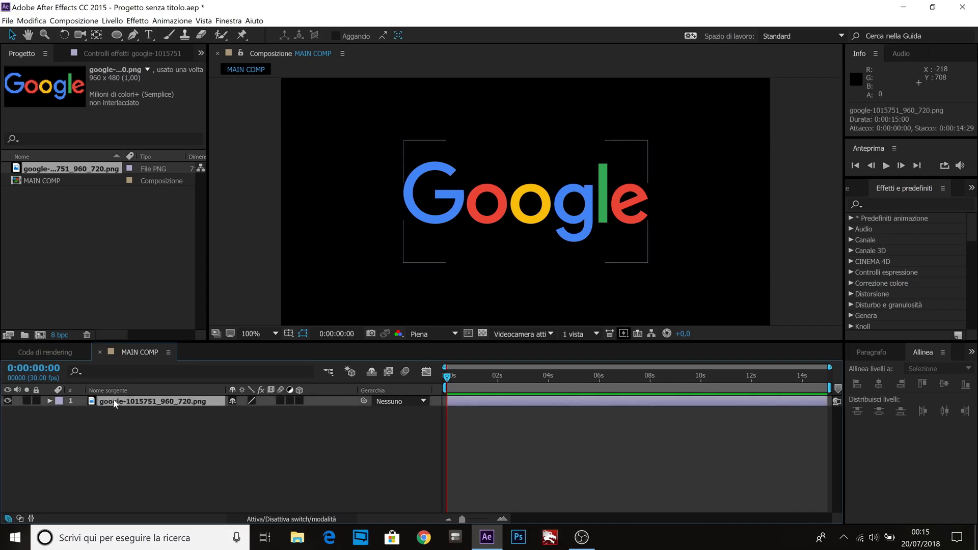
key(s)
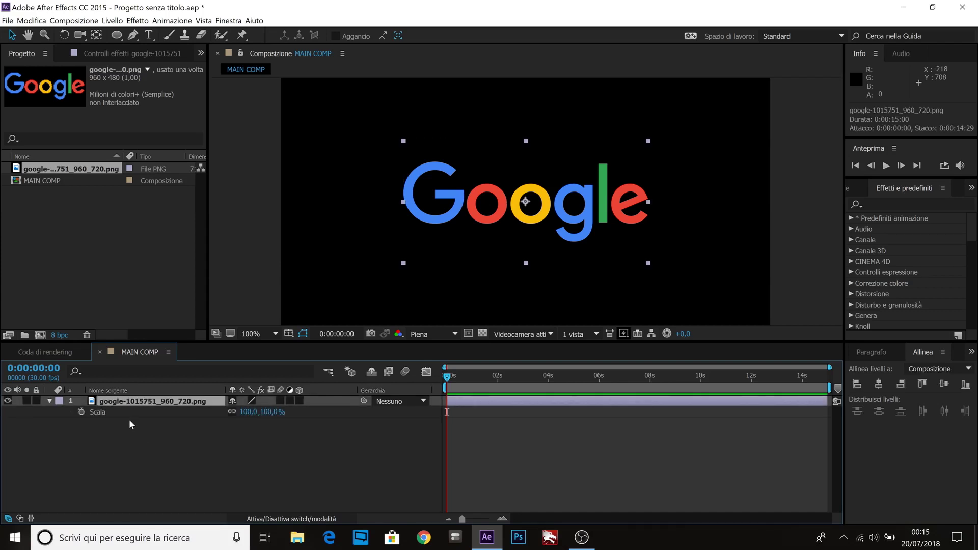
drag(250, 412, 274, 405)
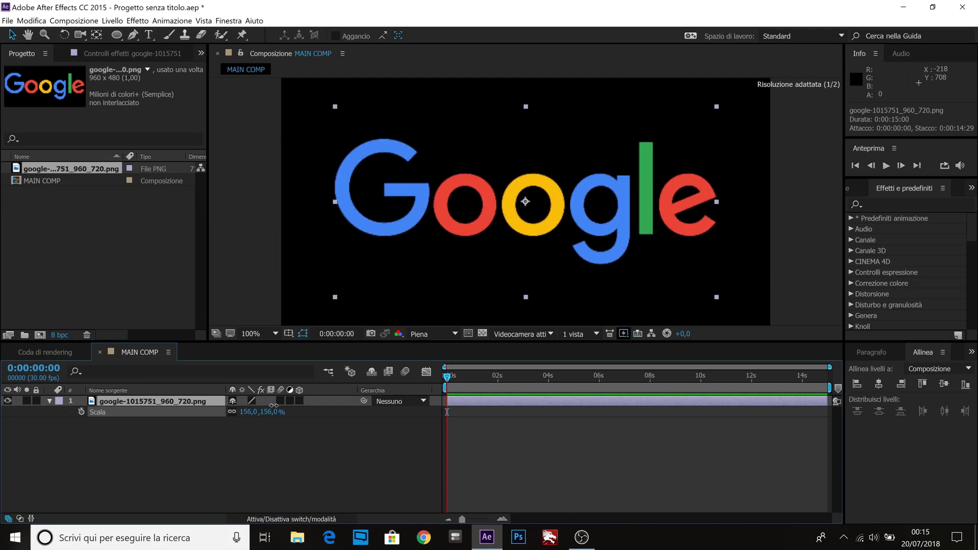
click(249, 442)
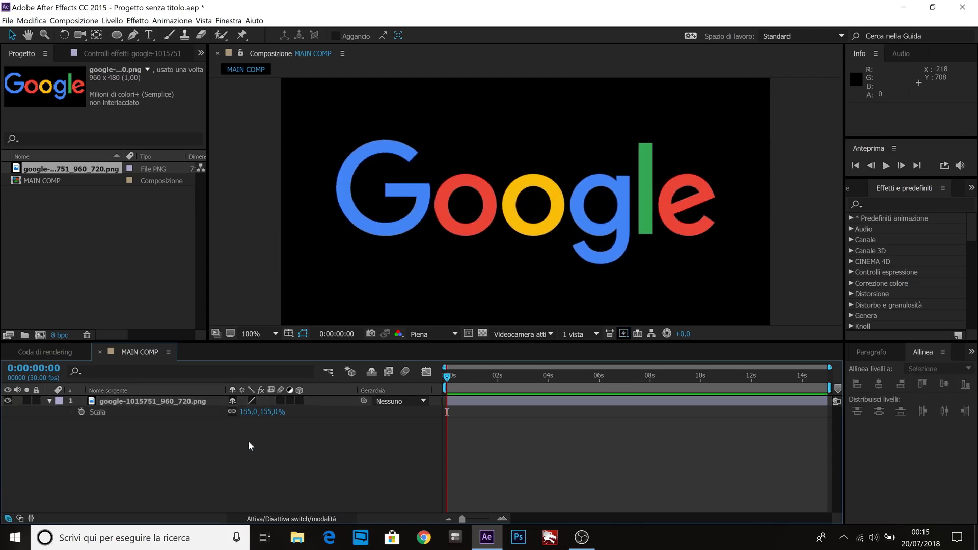
click(50, 402)
click(141, 402)
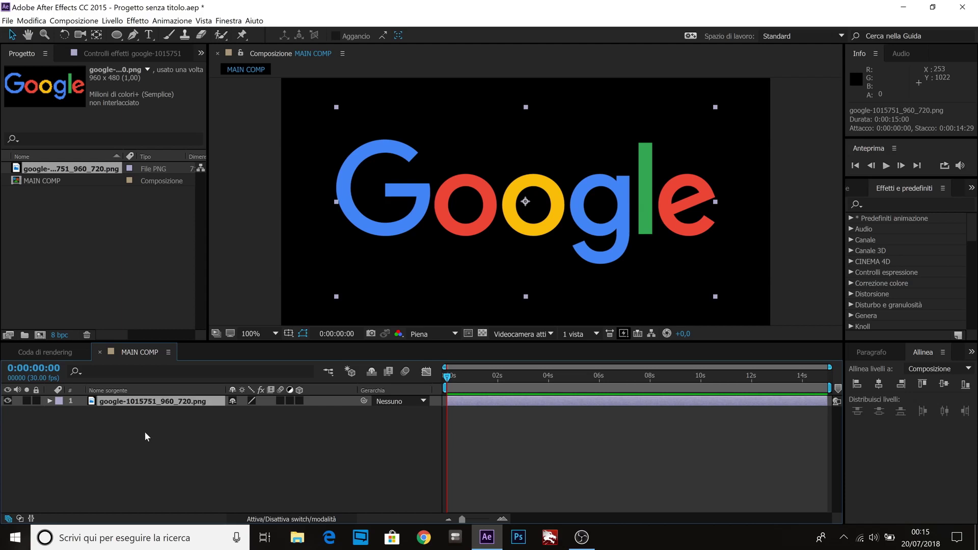
click(218, 504)
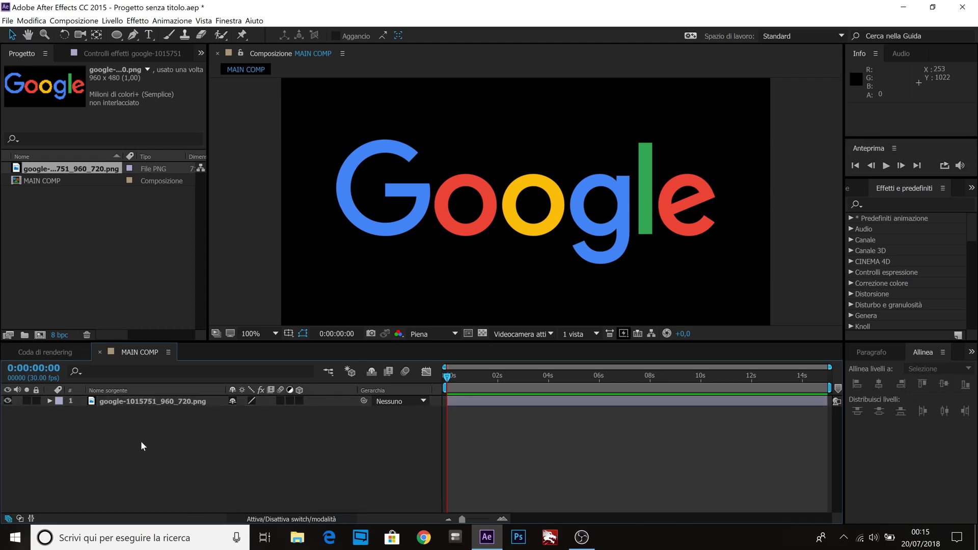
Step: Draw a white circle about 578 px wide with the Ellipse tool, centre it roughly over the Google logo, and collapse its shape layer
click(120, 37)
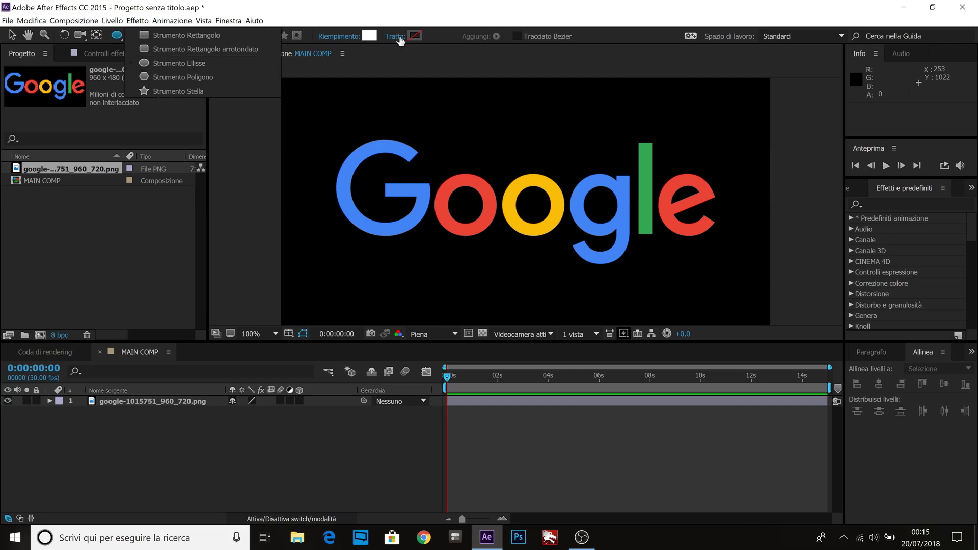
click(203, 64)
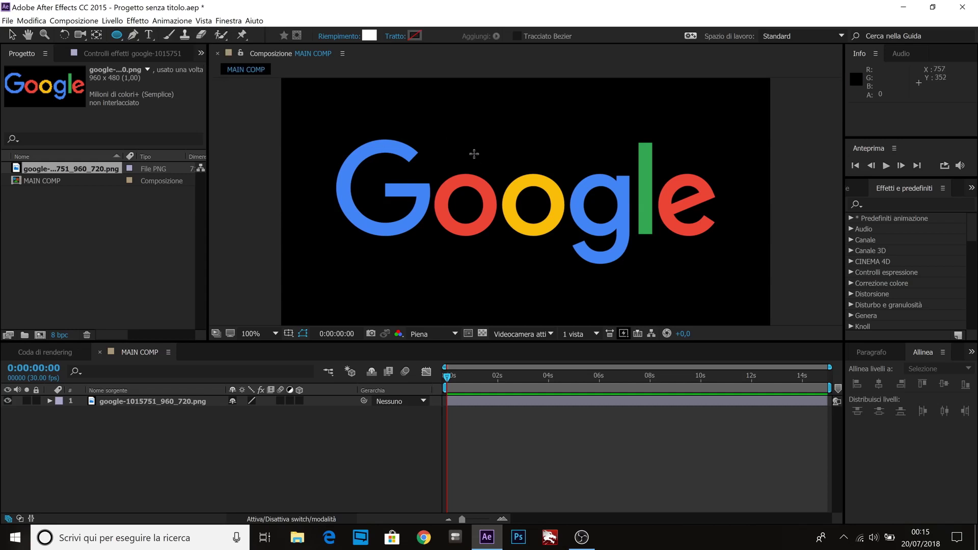
mouse_move(471, 154)
mouse_down()
mouse_move(601, 266)
mouse_move(621, 275)
mouse_move(619, 266)
mouse_up()
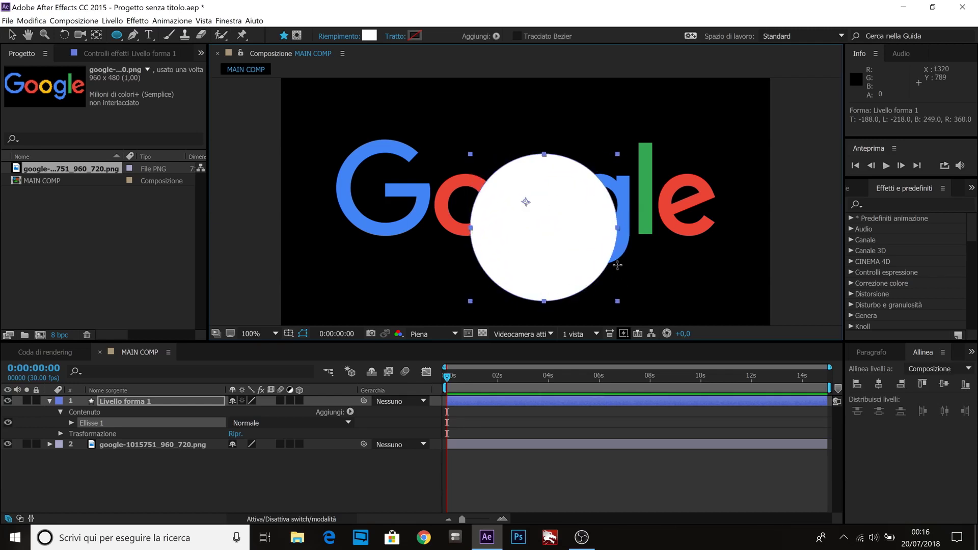
click(13, 35)
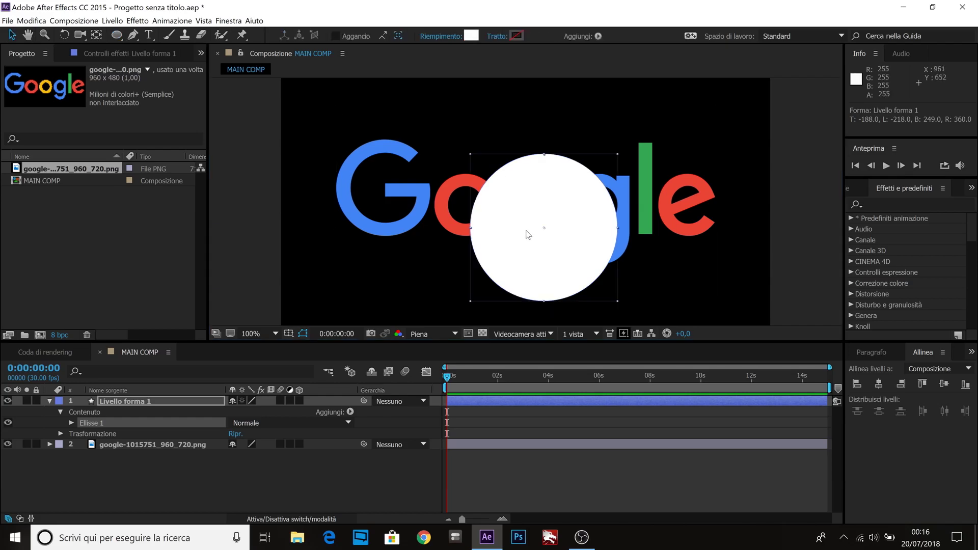
drag(527, 234, 501, 214)
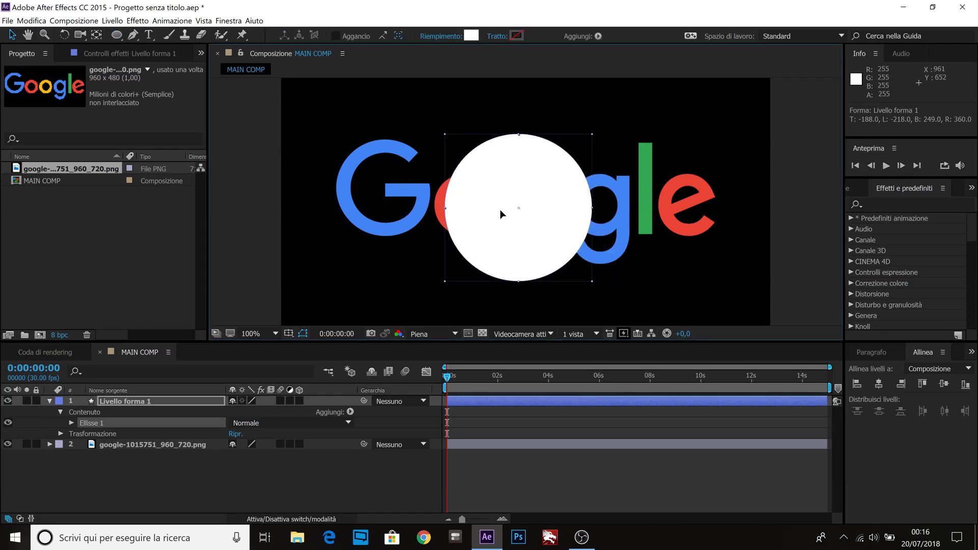
click(143, 484)
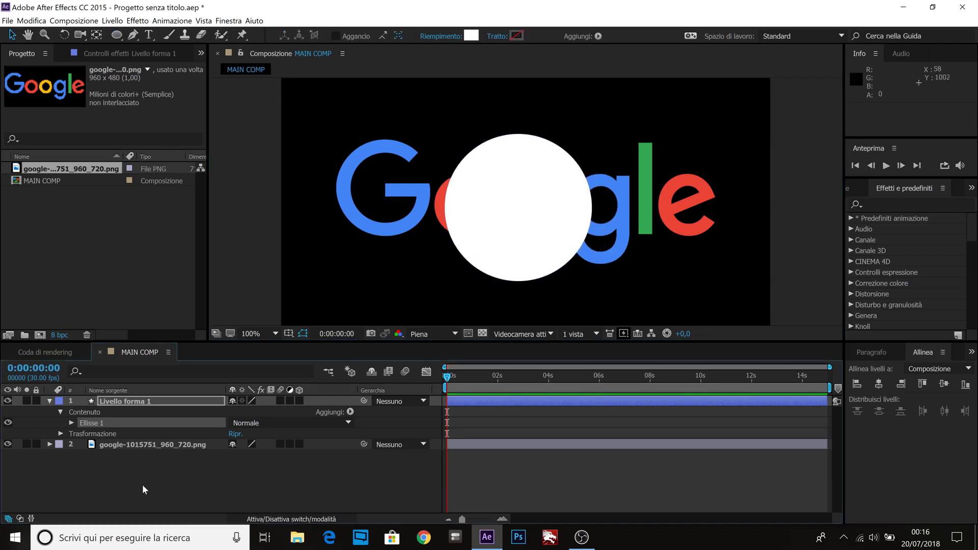
click(49, 402)
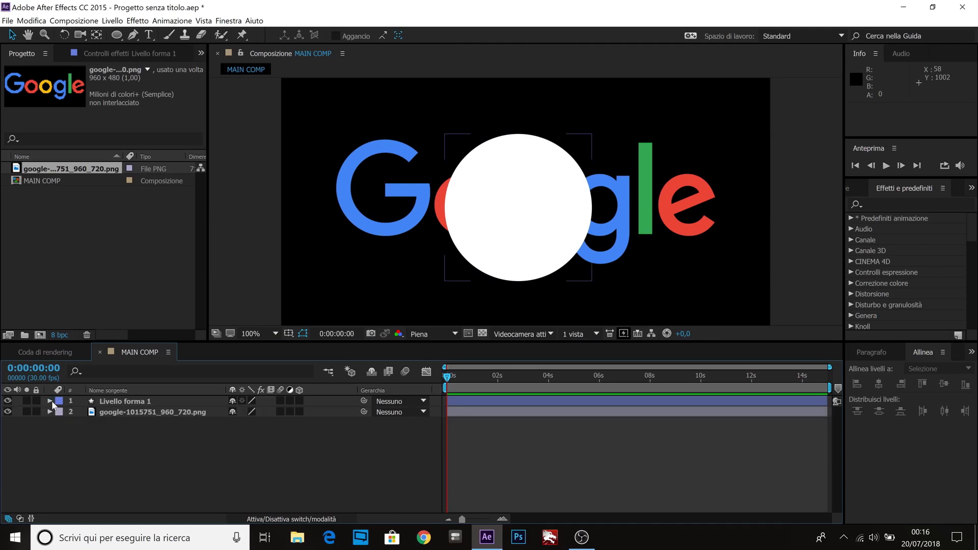
Step: Find the turbulent displacement effect (Spostamento turbolenza) and apply it to the white circle's shape layer
click(121, 402)
click(902, 203)
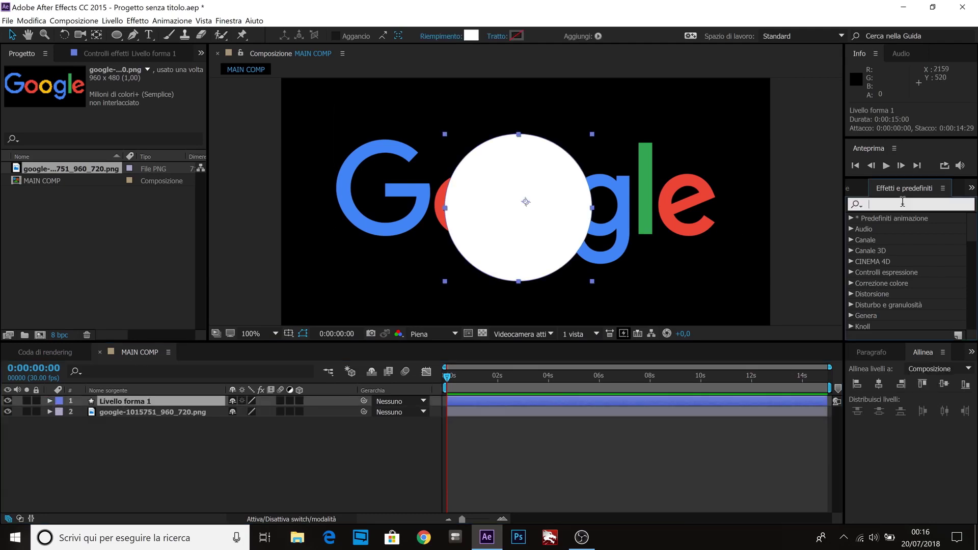
text(t)
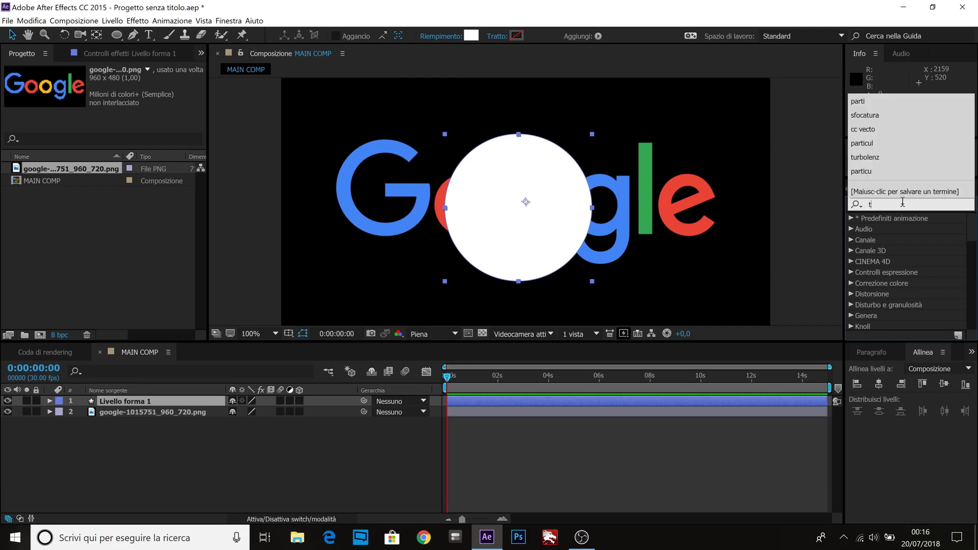
text(urbolenza)
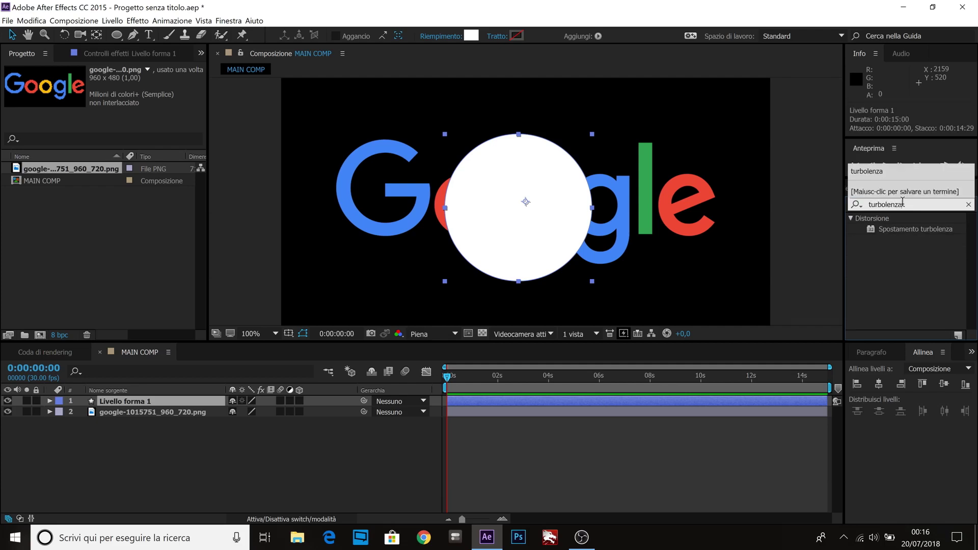
key(Return)
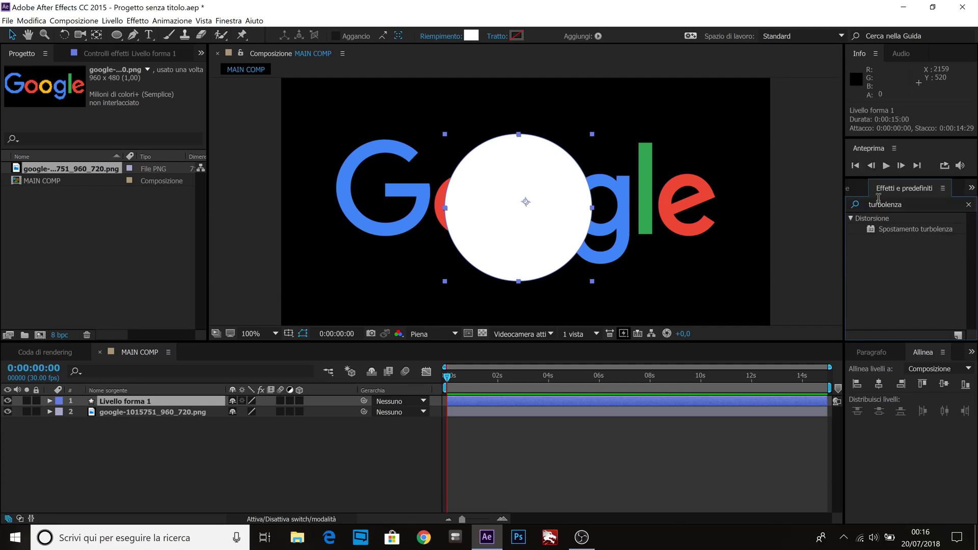
click(908, 205)
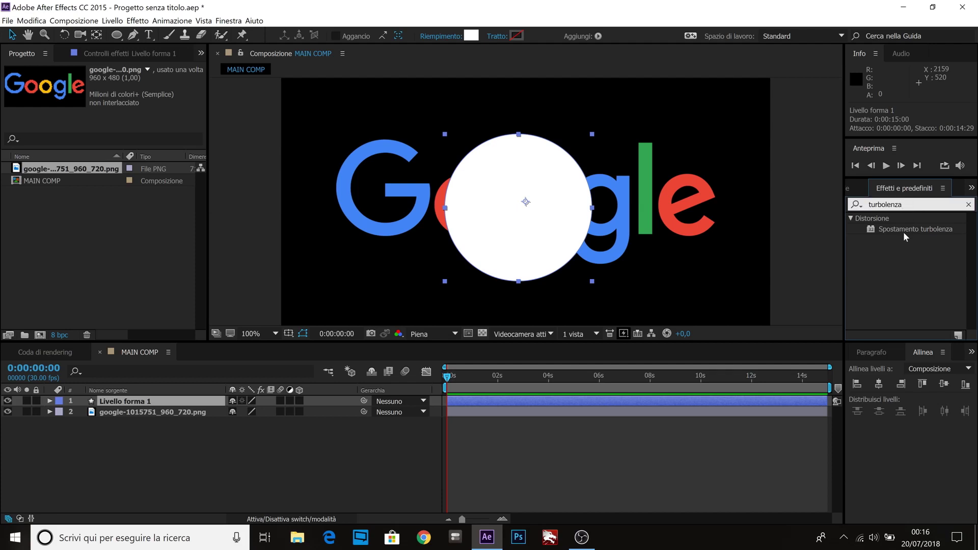
click(902, 229)
drag(906, 229, 138, 403)
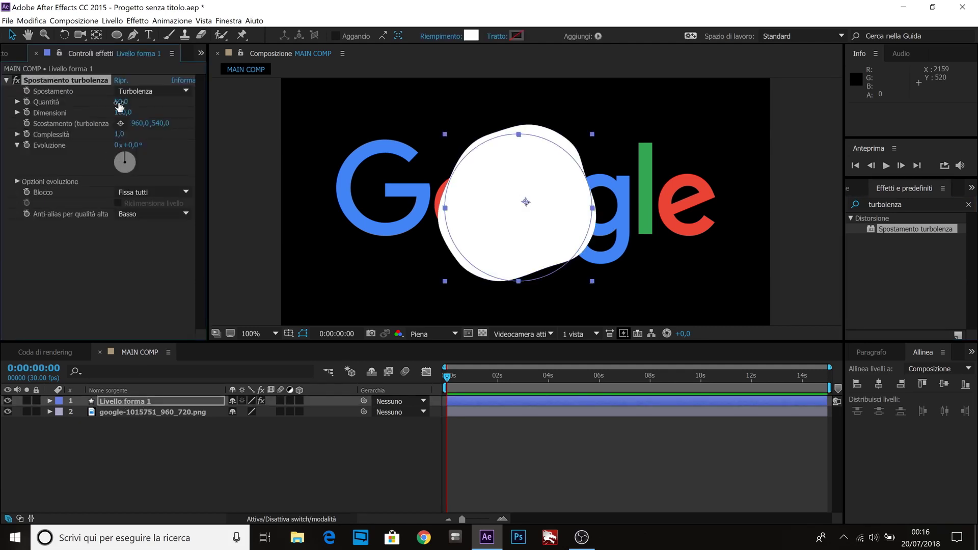
Step: Set the turbulent displacement's Quantità to 55, Dimensioni to 85 and Complessità to 10
click(120, 104)
text(55)
key(Tab)
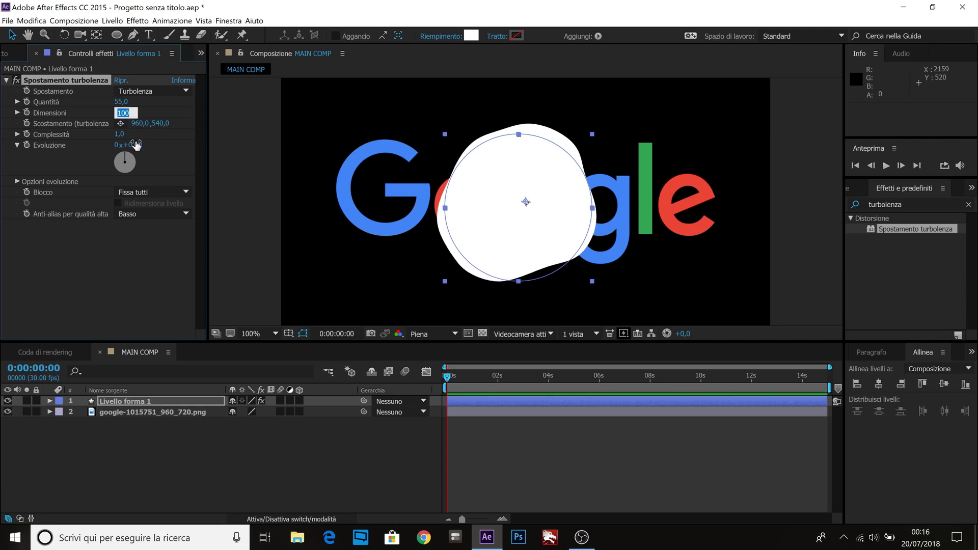
text(85)
key(Tab)
key(Tab)
key(Tab)
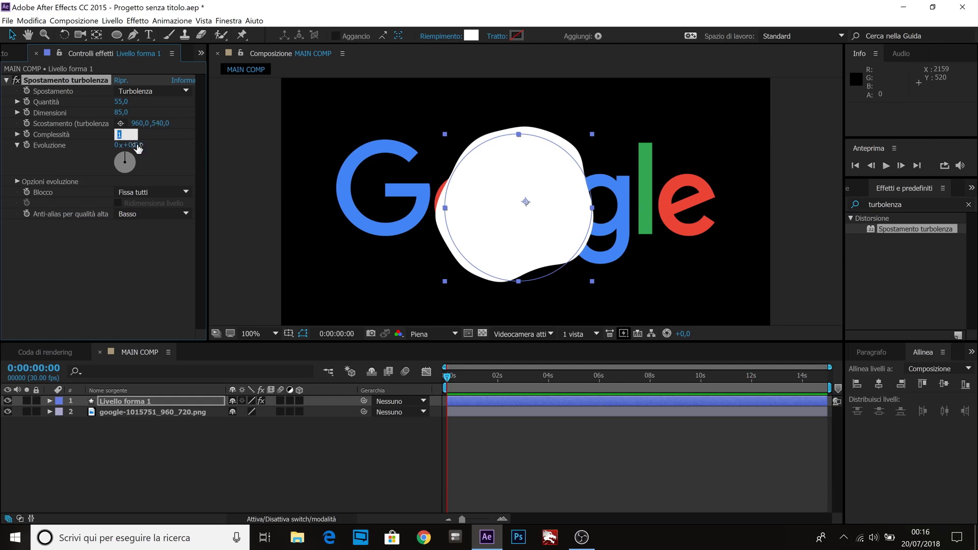
text(10)
key(Return)
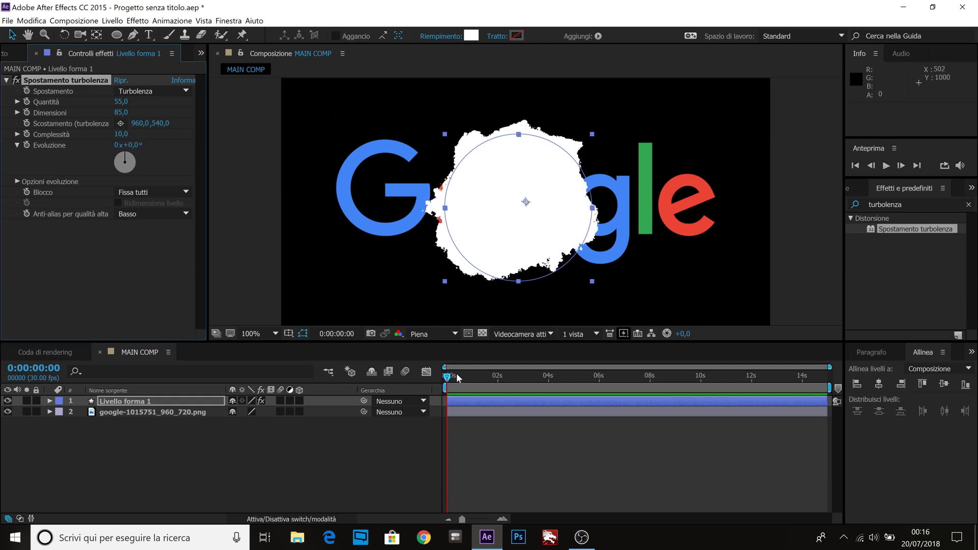
Step: Enable scale keyframing on the circle's shape layer at 0:00:00:00 and set that first keyframe to 0%
mouse_move(448, 377)
mouse_down()
mouse_move(682, 381)
mouse_move(440, 380)
mouse_up()
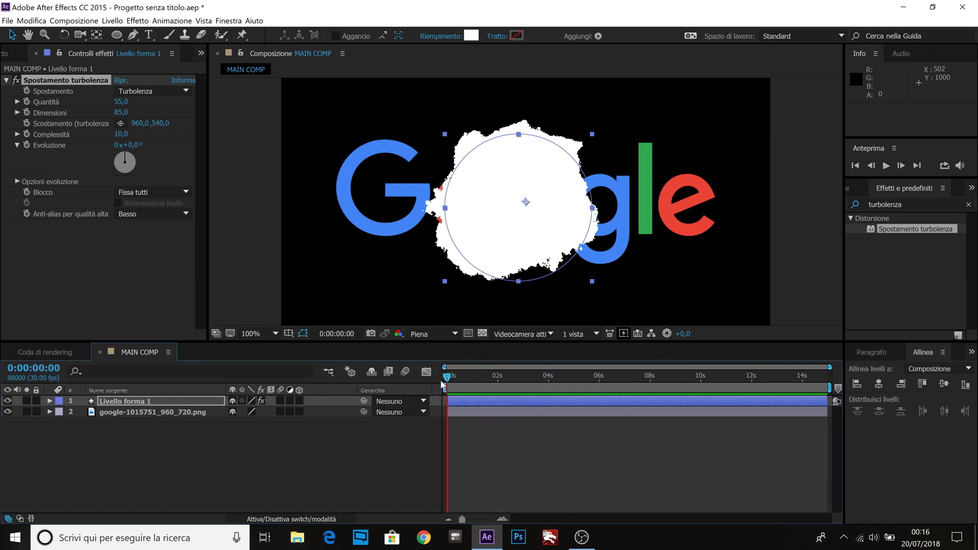
click(121, 403)
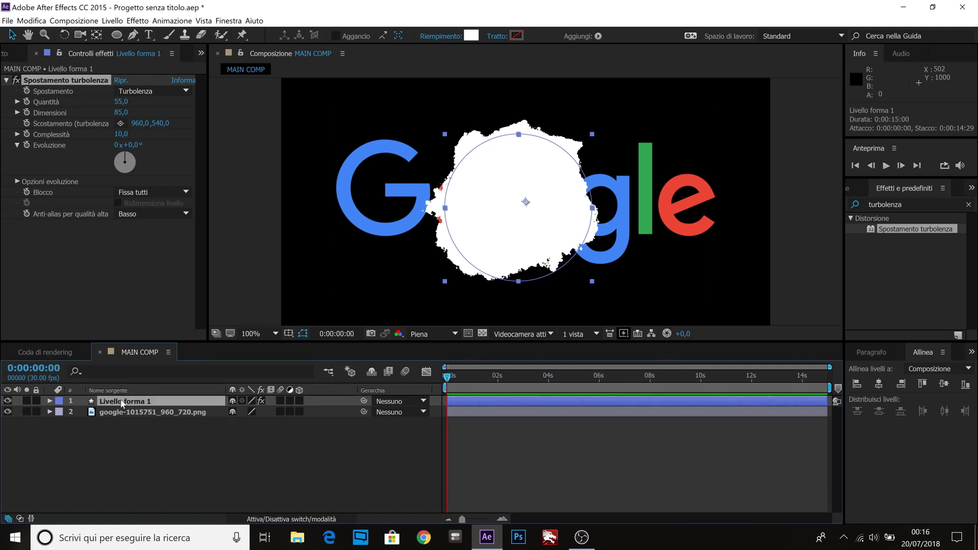
key(s)
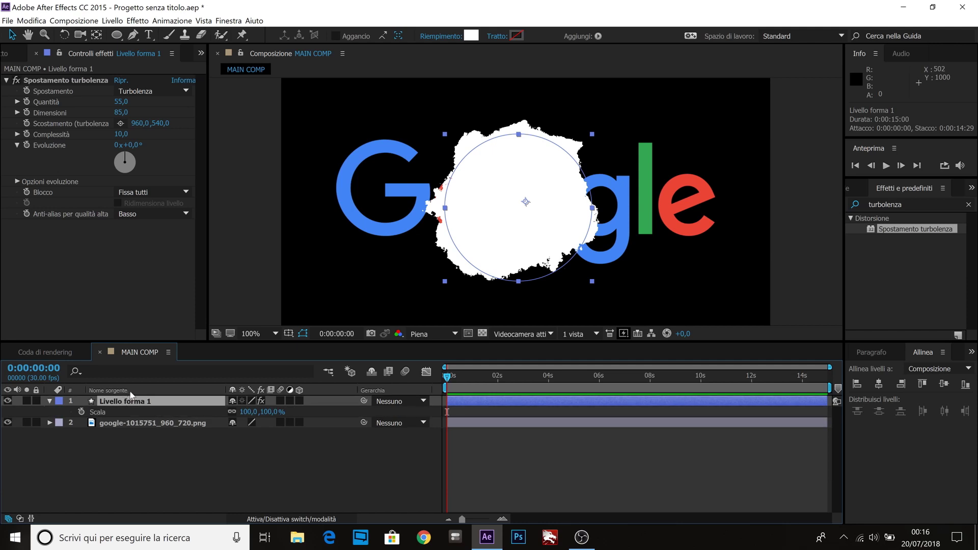
click(82, 412)
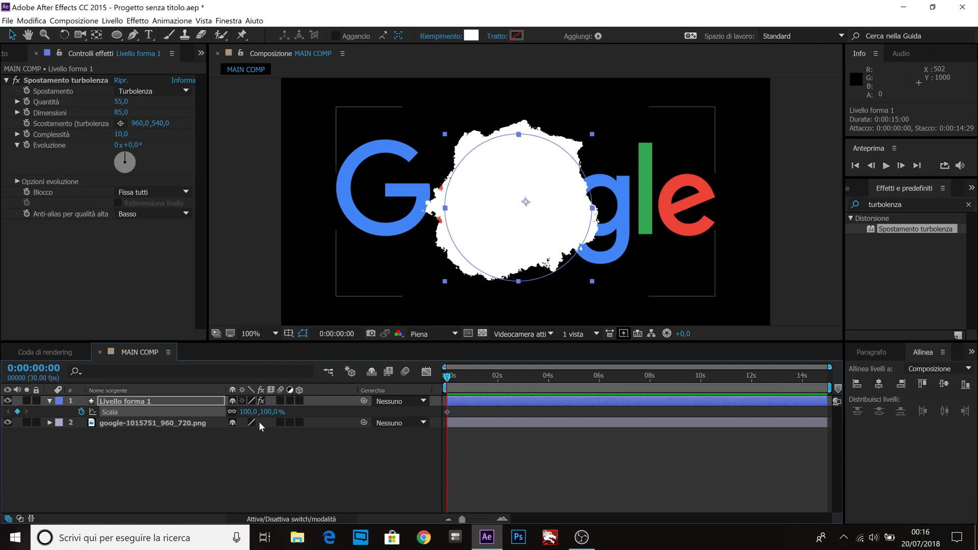
click(248, 412)
text(0)
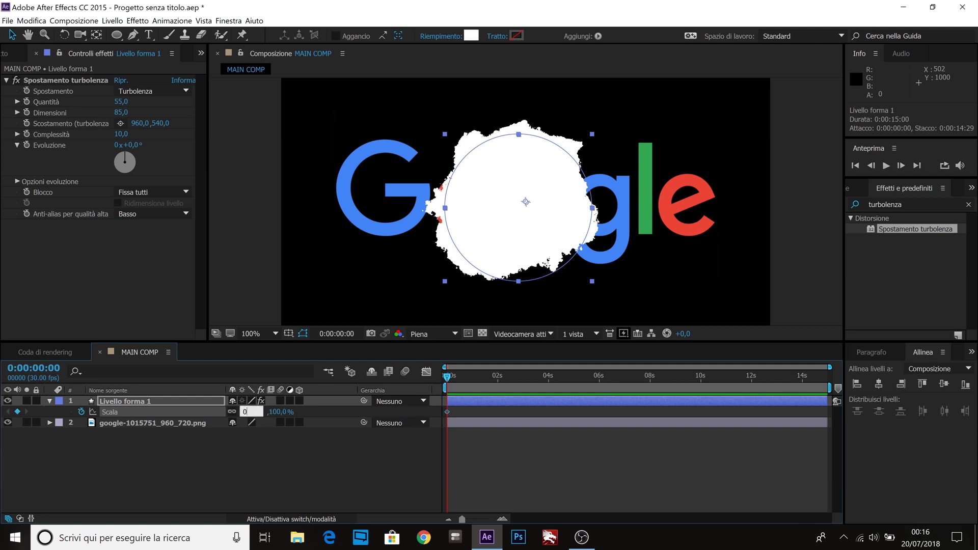
key(Return)
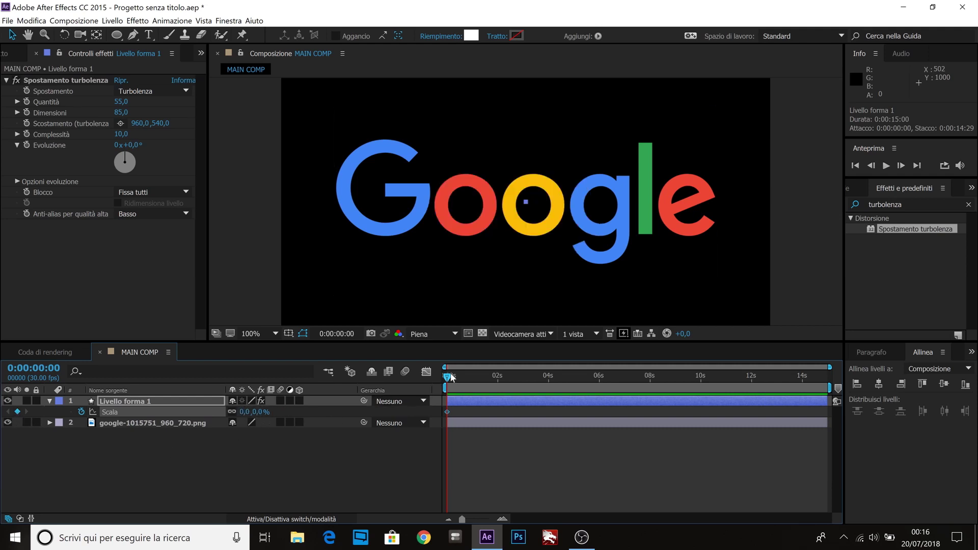
Step: Add a 438% scale keyframe to the shape layer at 0:00:11:00 and scrub back through the growth to check it
drag(454, 383, 734, 379)
key(Page_Up)
key(Page_Up)
key(Page_Up)
drag(245, 412, 503, 391)
key(comma)
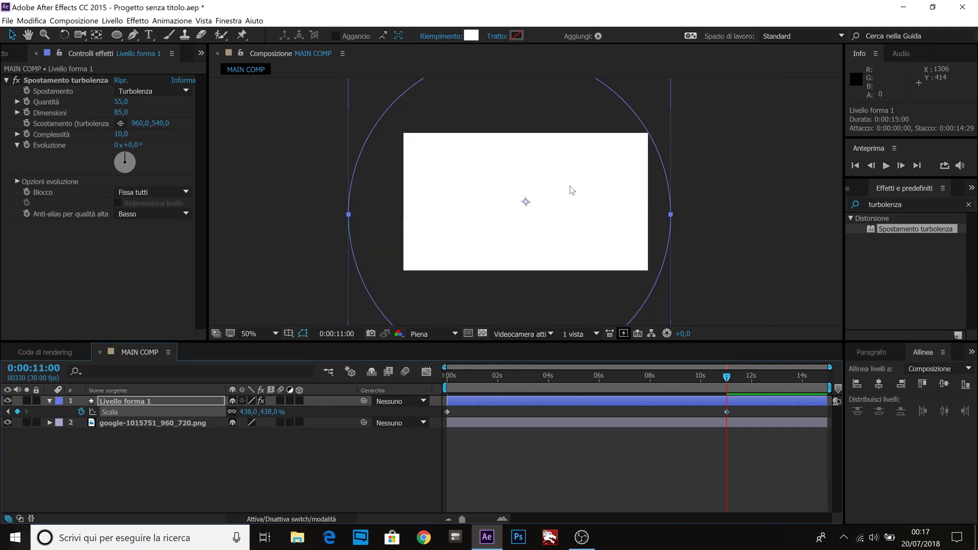
key(period)
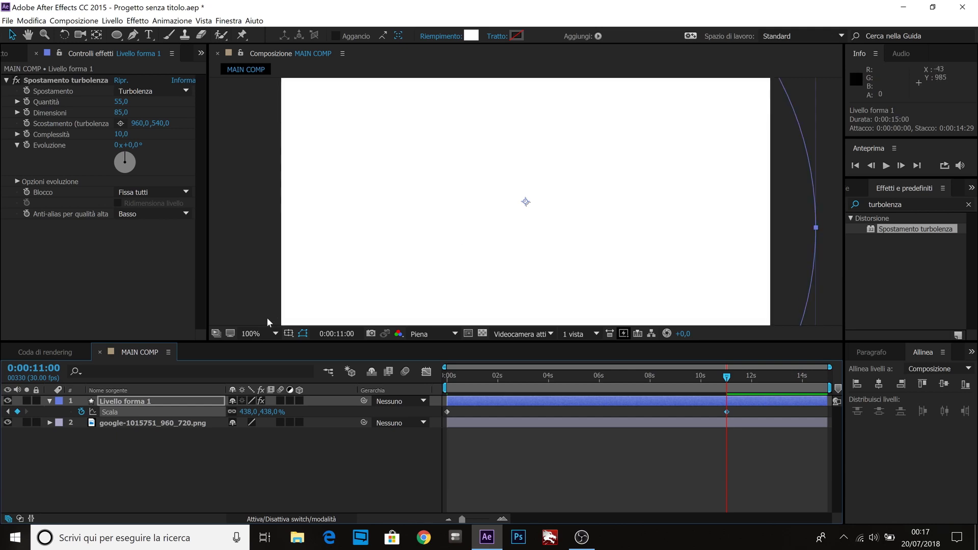
click(336, 437)
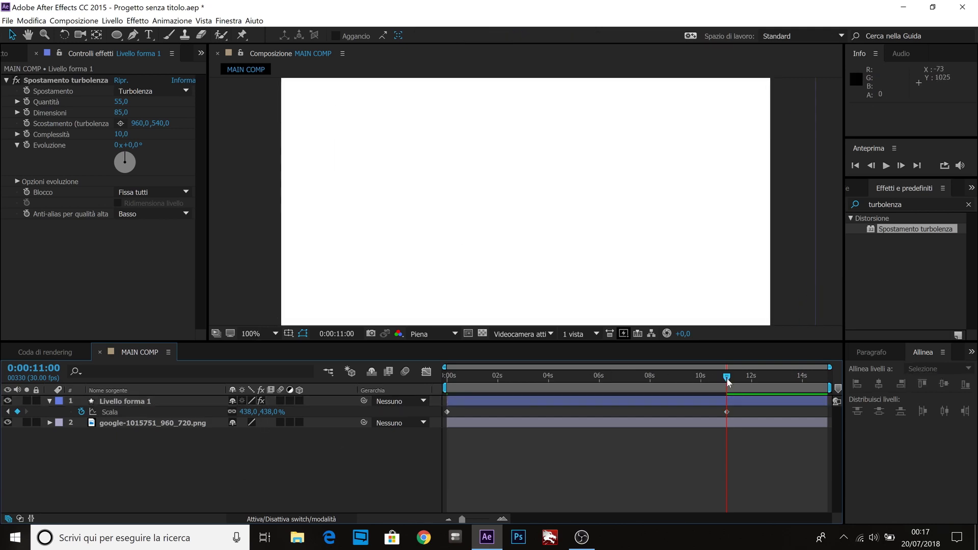
drag(698, 379, 473, 401)
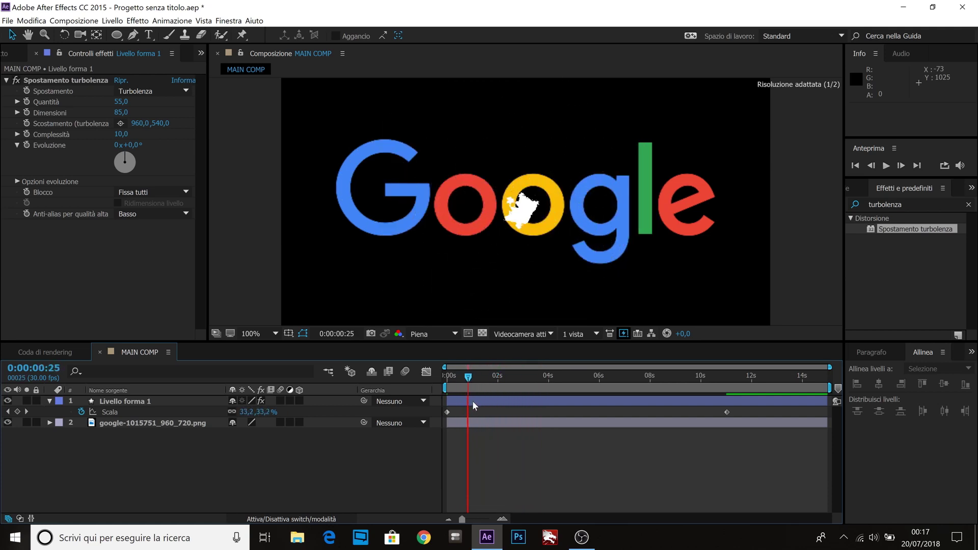
click(49, 401)
Step: Precompose the Google image layer as LOGO, moving all attributes into the new composition
click(122, 413)
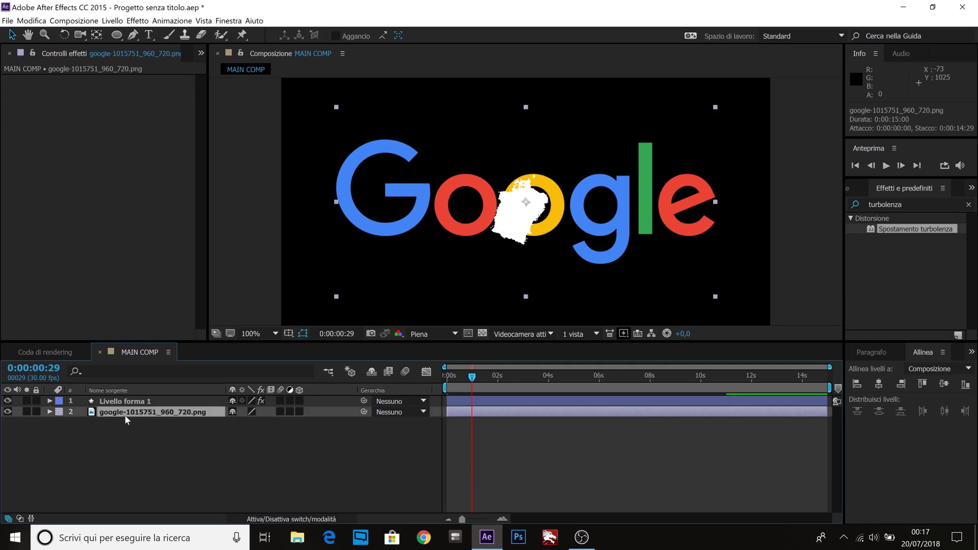
right_click(124, 412)
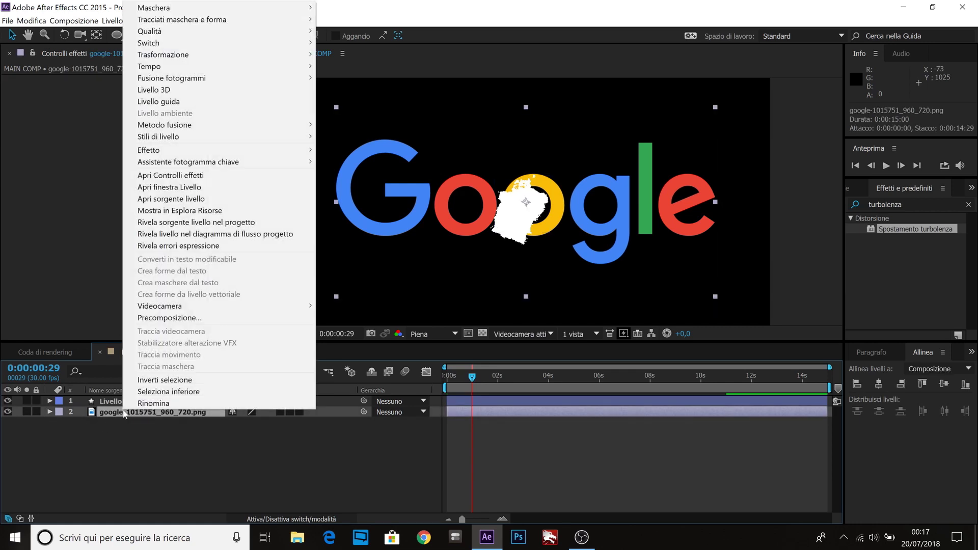
click(172, 318)
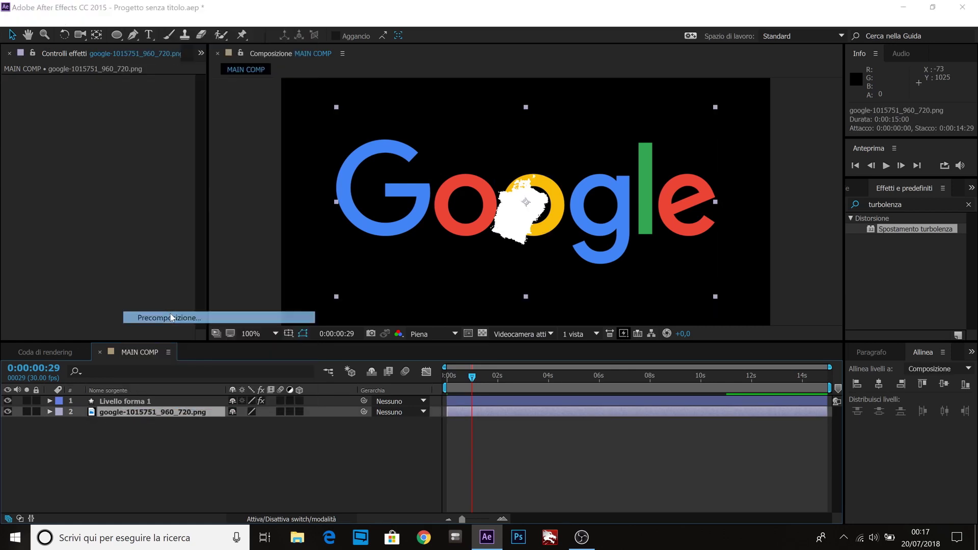
text(LOGO)
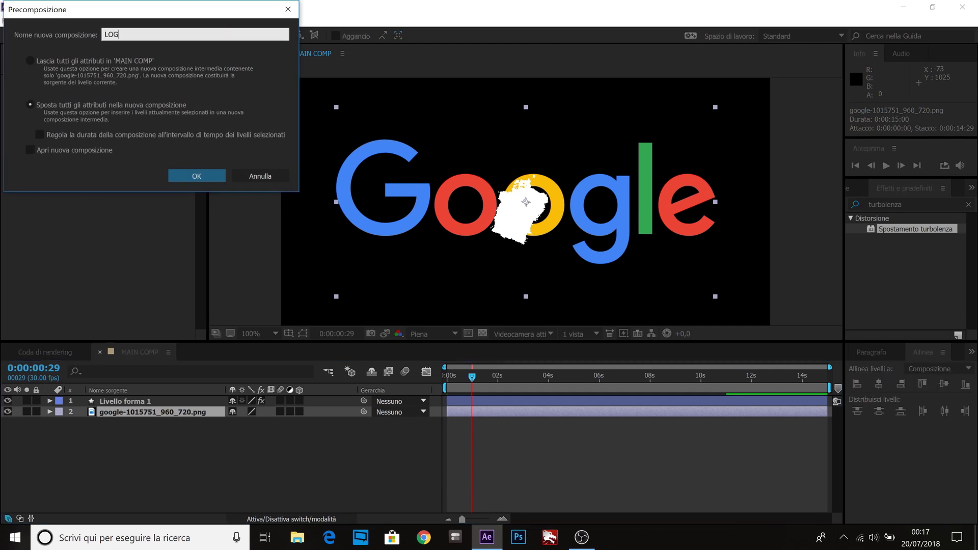
click(63, 60)
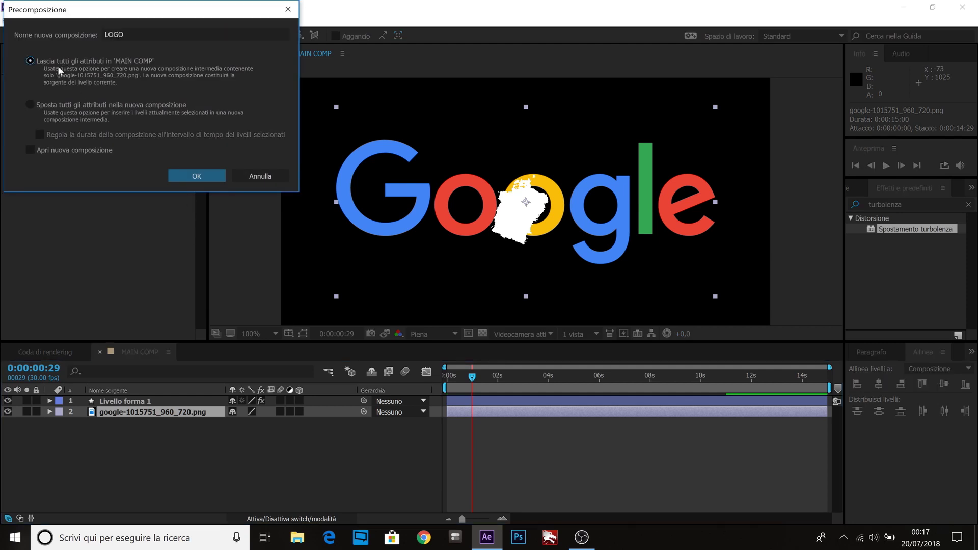
click(47, 104)
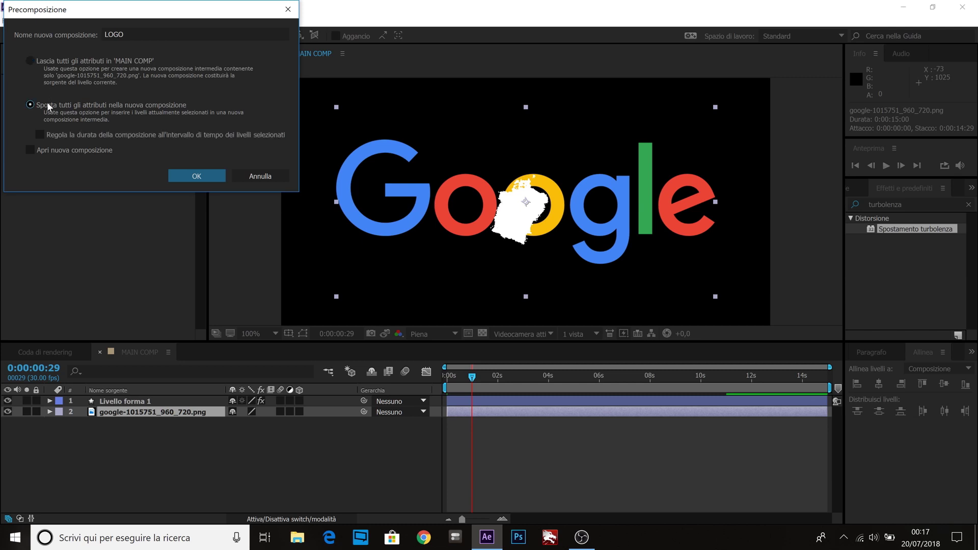
click(191, 176)
click(139, 451)
Step: Precompose the white circle's shape layer as FORMA, moving all attributes into the new composition
click(135, 402)
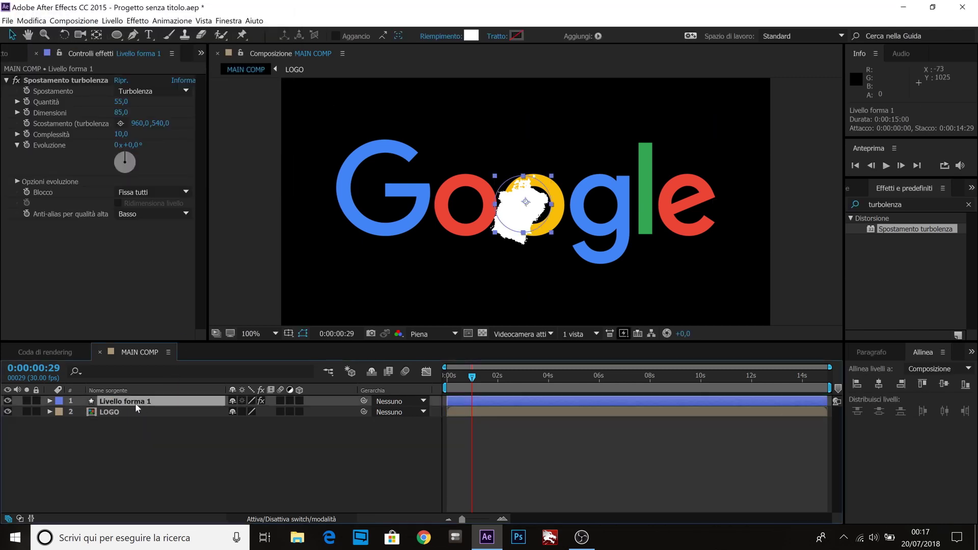
right_click(136, 402)
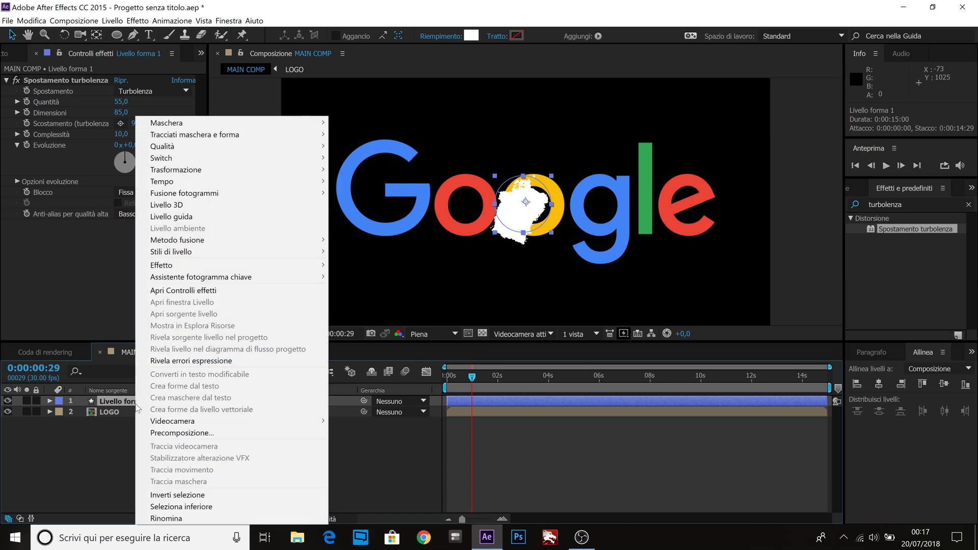
click(181, 432)
text(FORMA)
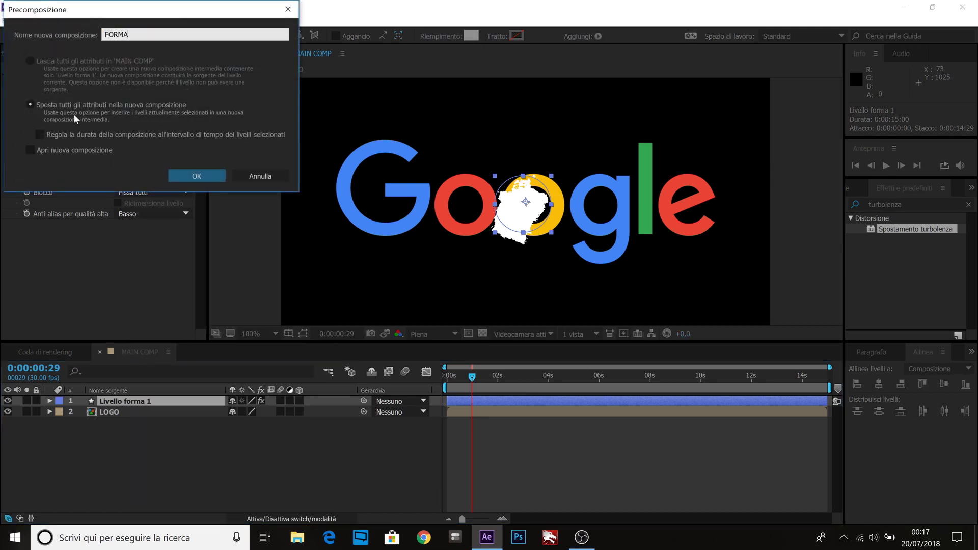
click(176, 172)
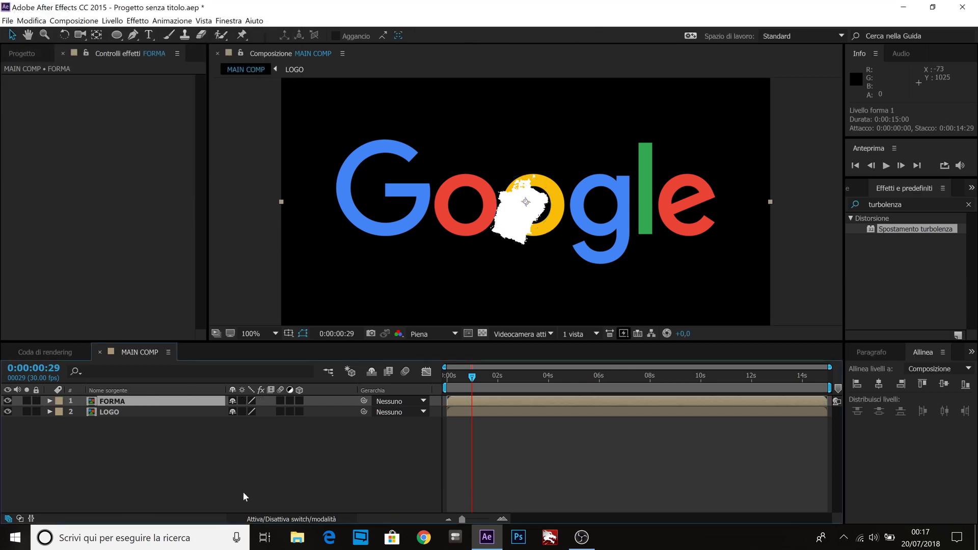
click(237, 451)
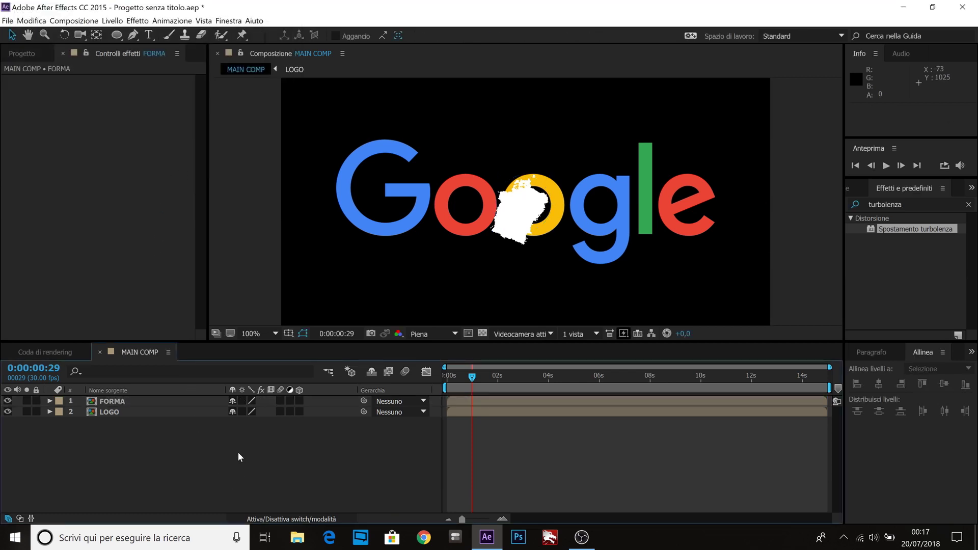
Step: Set the LOGO layer's track matte to the alpha matte of FORMA and scrub the timeline to check the reveal
click(150, 411)
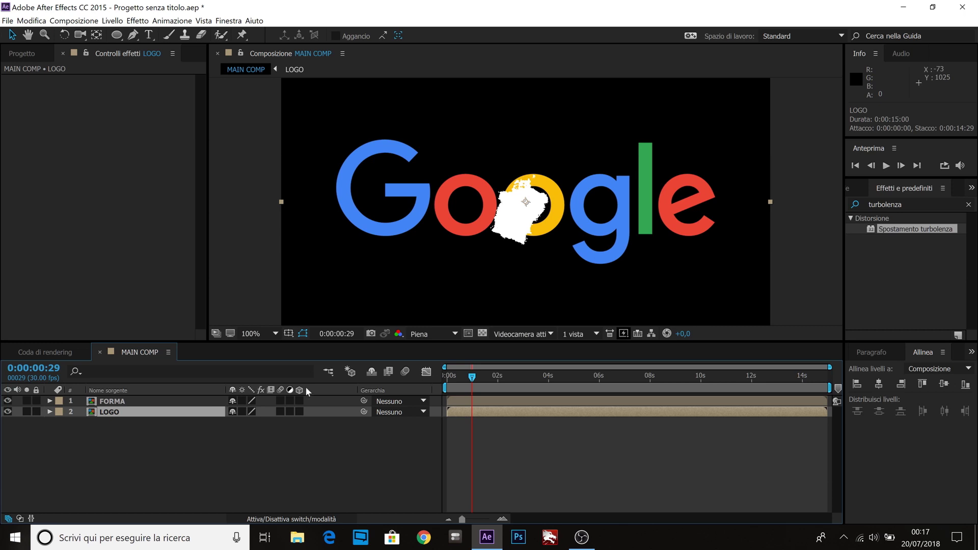
click(289, 516)
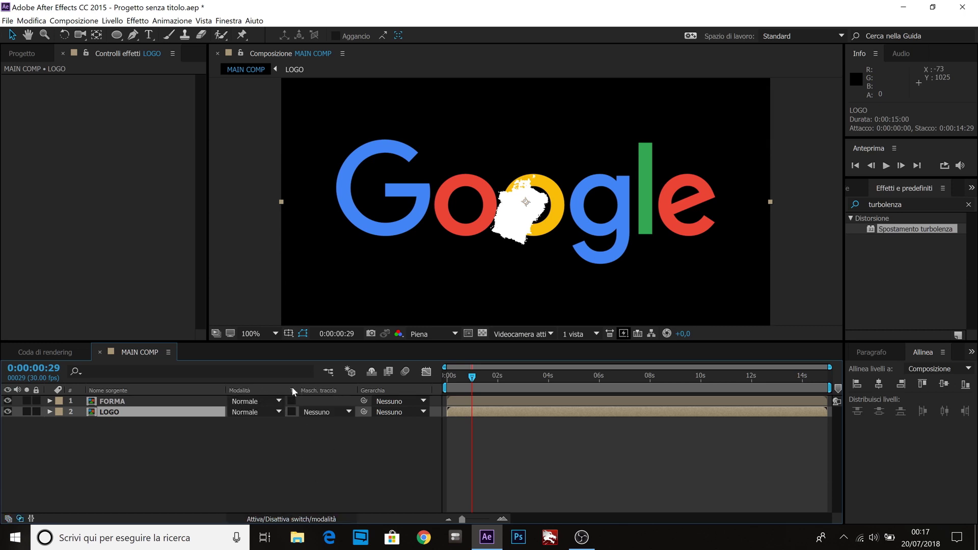
right_click(323, 390)
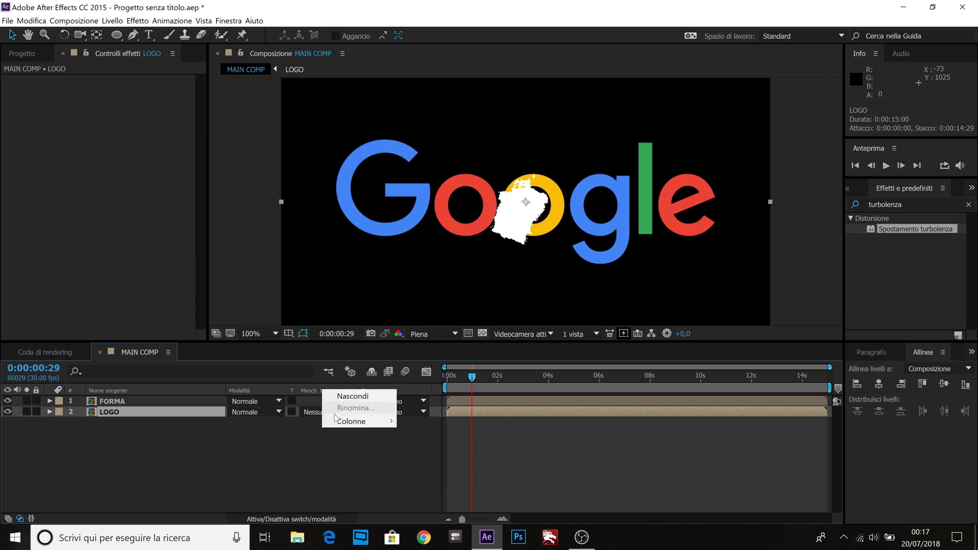
mouse_move(337, 421)
click(425, 342)
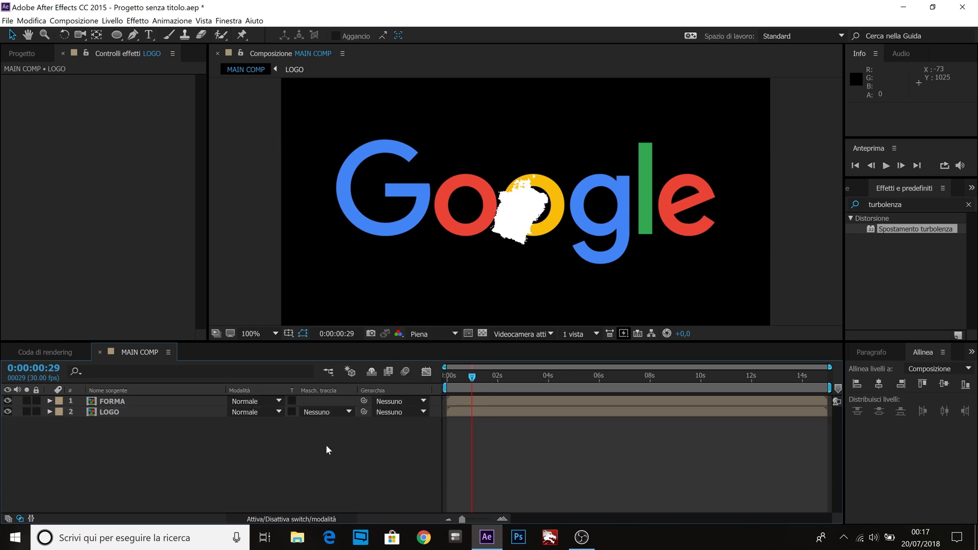
click(312, 414)
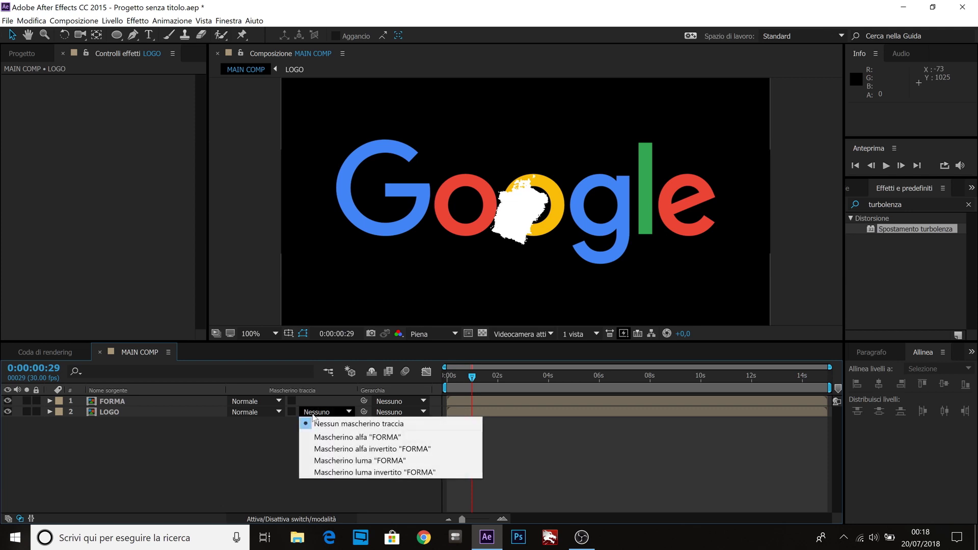
click(334, 437)
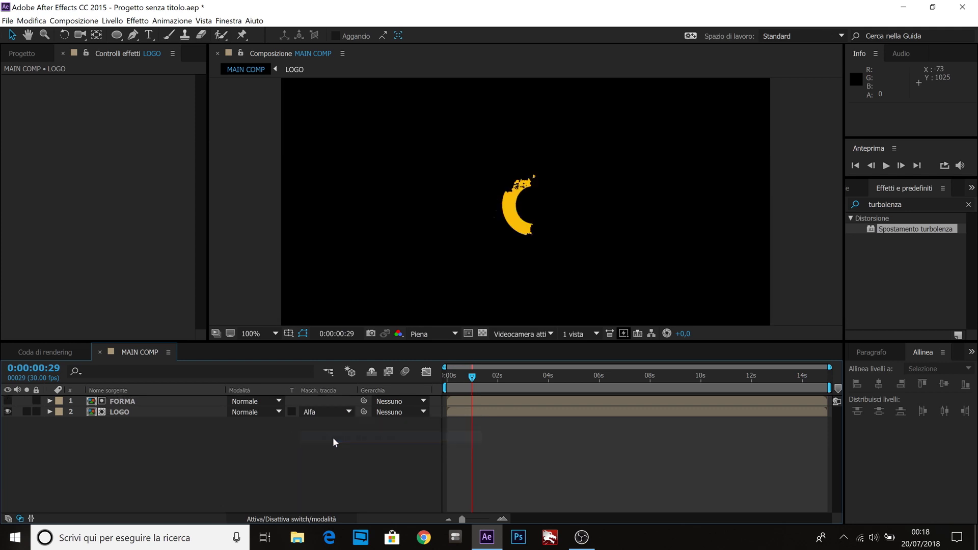
mouse_move(473, 377)
mouse_down()
mouse_move(526, 381)
mouse_move(479, 389)
mouse_up()
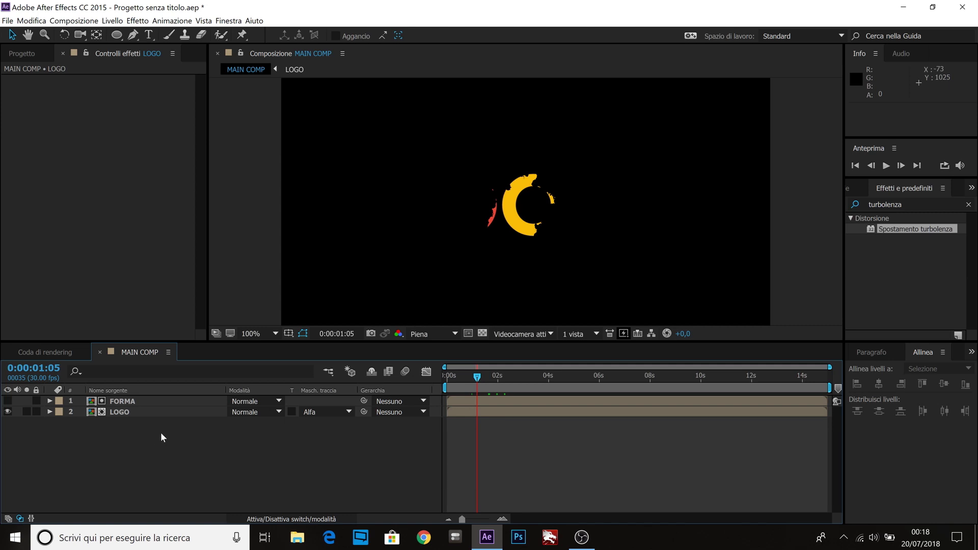
Step: Precompose the FORMA and LOGO layers together as LOGO COMP 1, moving all attributes into the new composition
drag(160, 433, 123, 398)
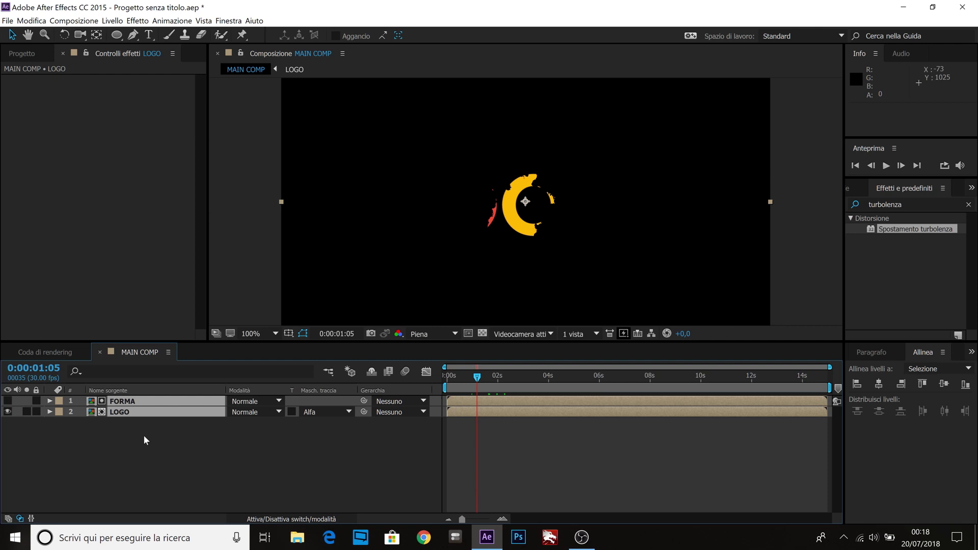
click(138, 447)
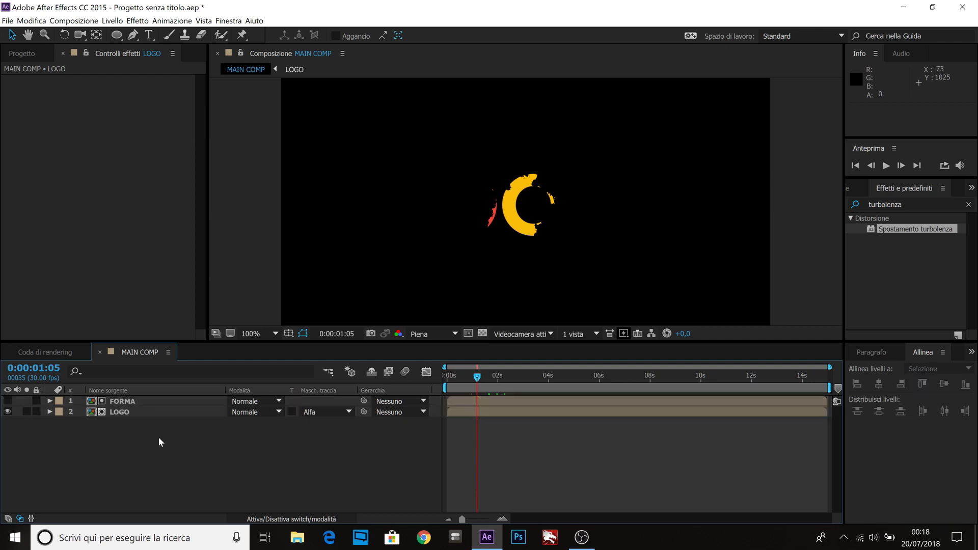
drag(158, 437, 122, 403)
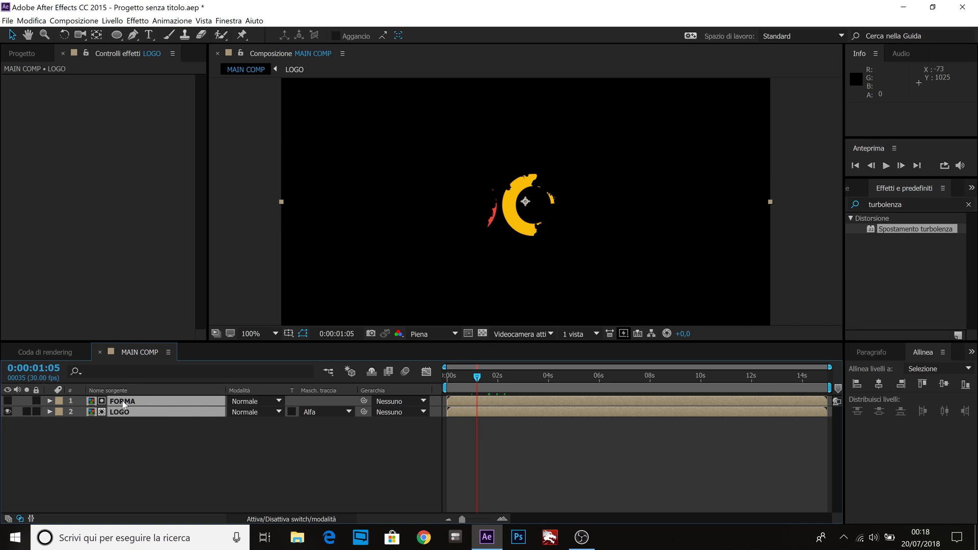
right_click(123, 403)
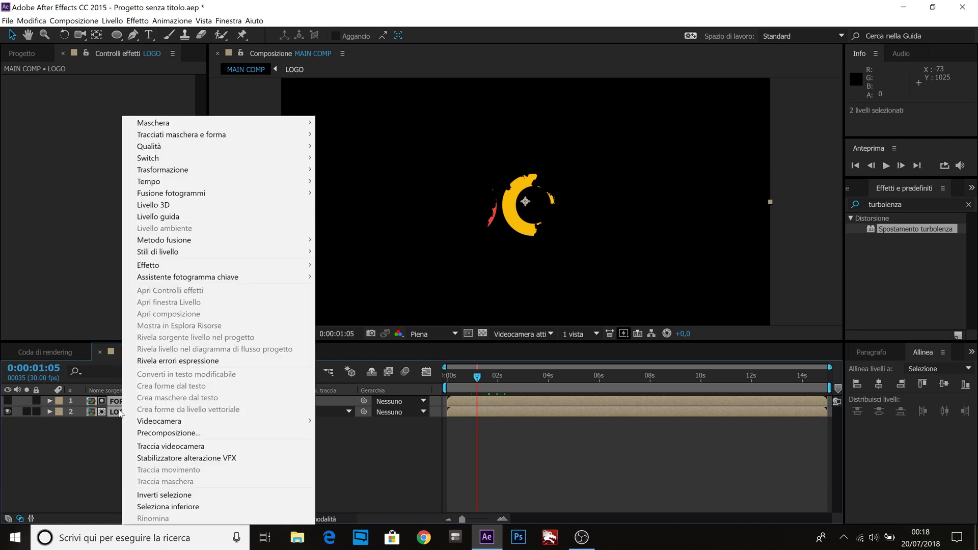
click(186, 434)
text(L)
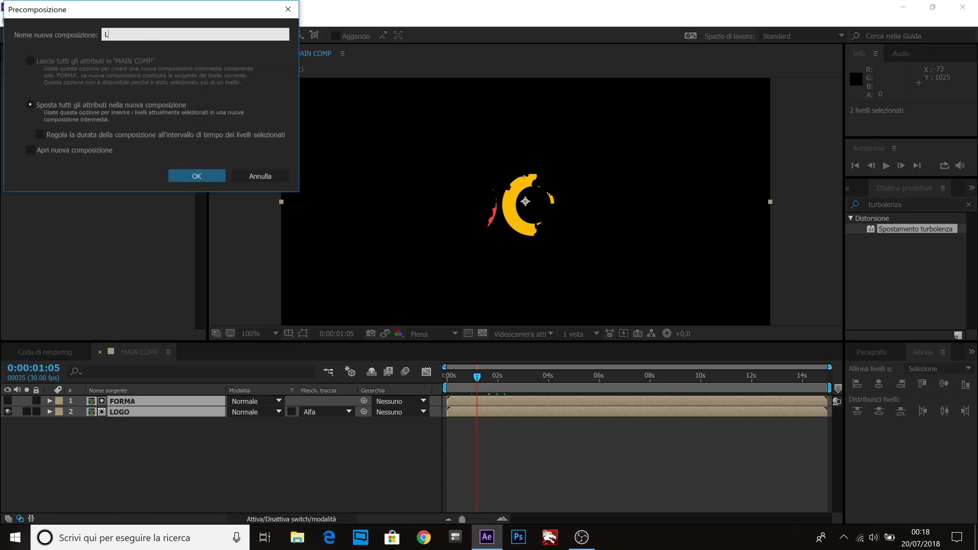
text(OGO COMP 1)
key(Return)
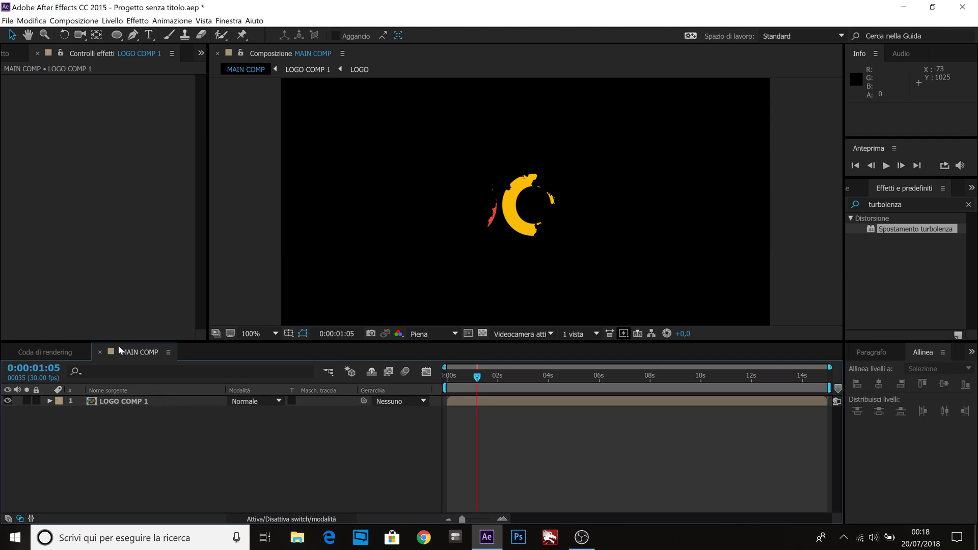
Step: Duplicate the LOGO COMP 1 layer and shift the lower copy about 9 frames earlier in time
click(126, 404)
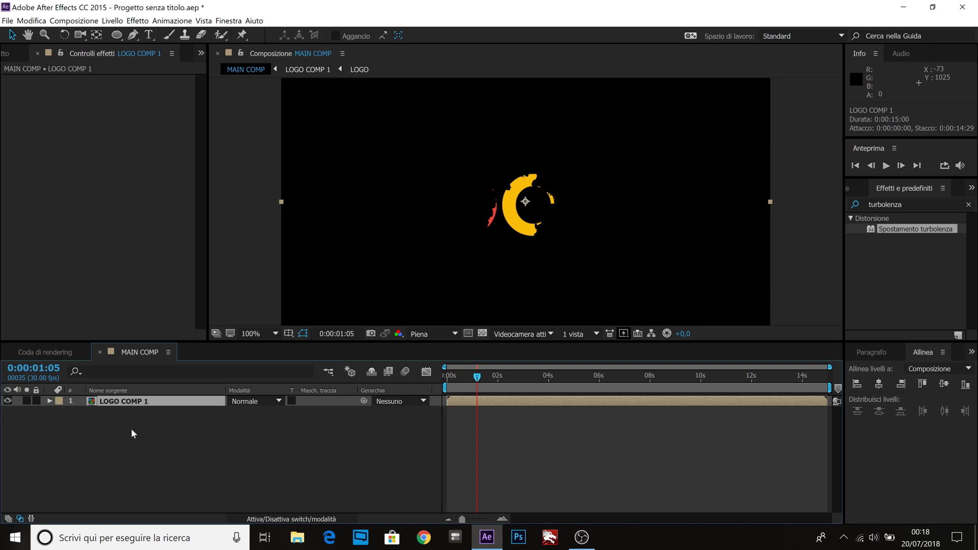
key(ctrl+d)
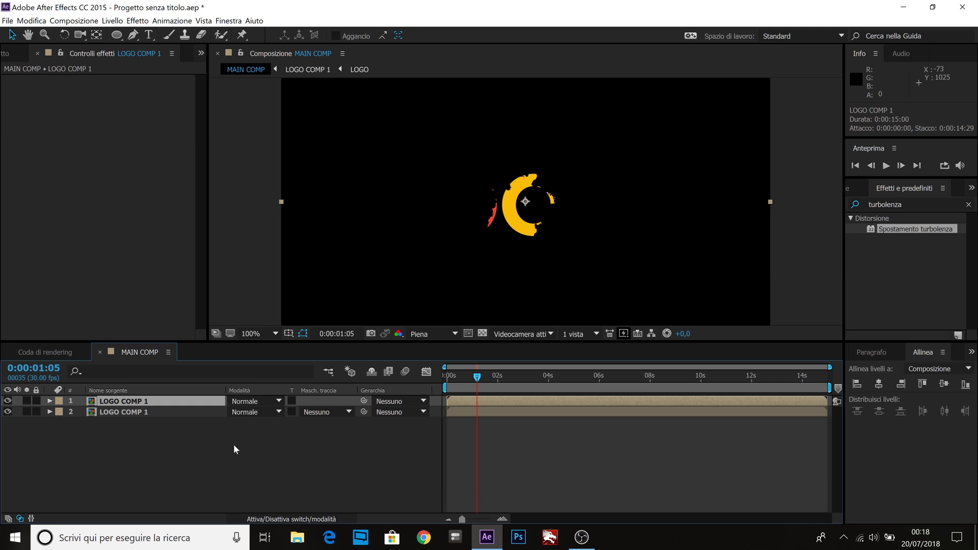
click(144, 415)
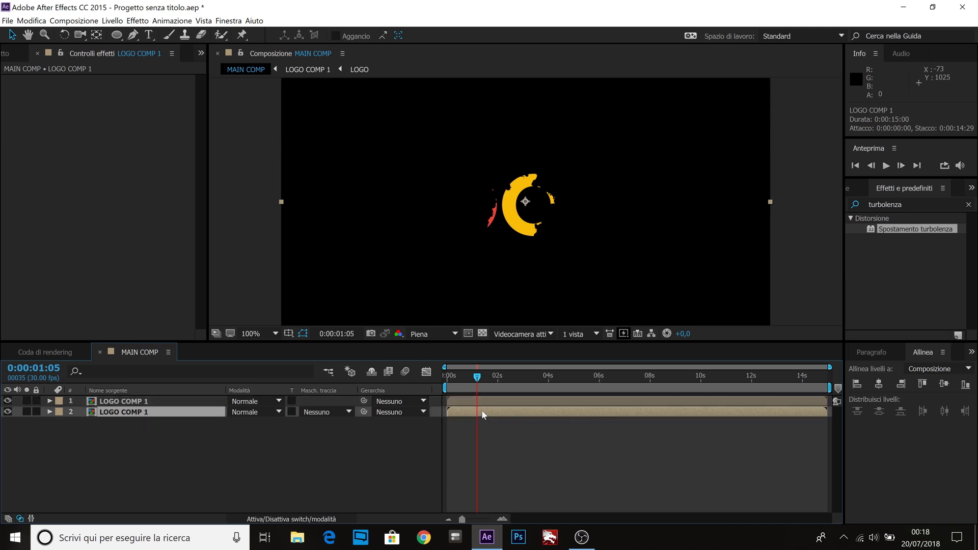
drag(481, 411, 476, 413)
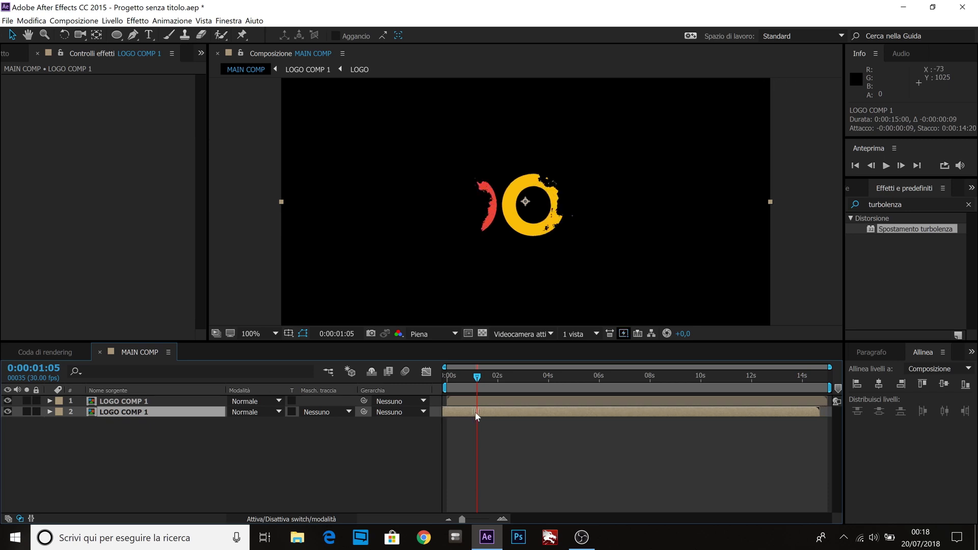
click(189, 454)
Step: Set the lower LOGO COMP 1 layer's track matte to the inverted alpha of the upper copy and inspect its edges at 0:00:01:08
click(325, 410)
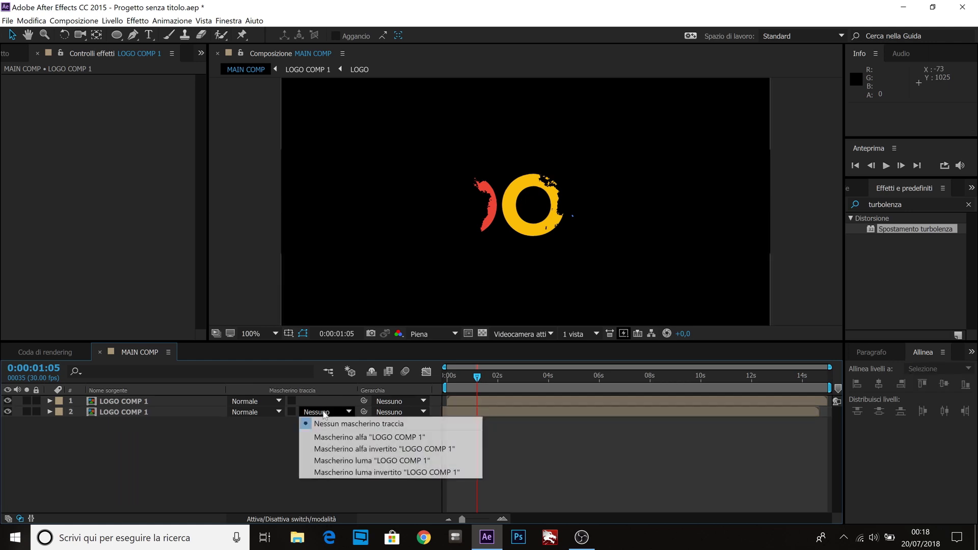
click(342, 450)
mouse_move(472, 377)
mouse_down()
mouse_move(497, 378)
mouse_move(472, 378)
mouse_move(483, 382)
mouse_up()
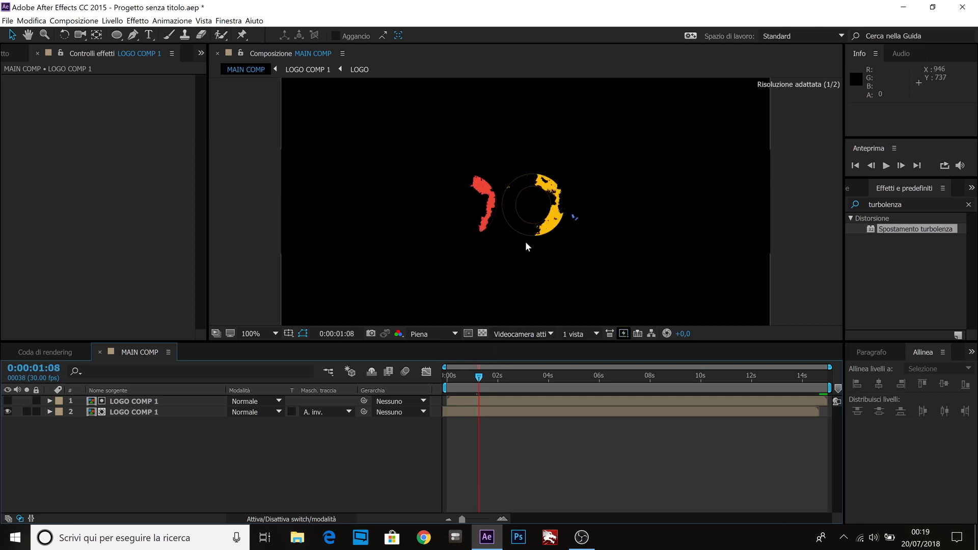
scroll(527, 229, up, 2)
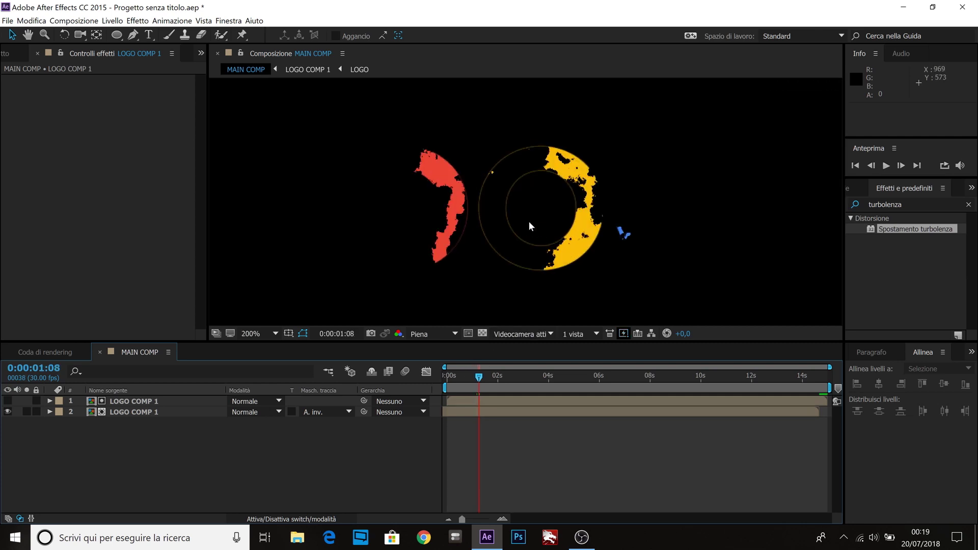
Step: Find the Riduzione semplice effect and apply it to the upper LOGO COMP 1 layer
click(139, 403)
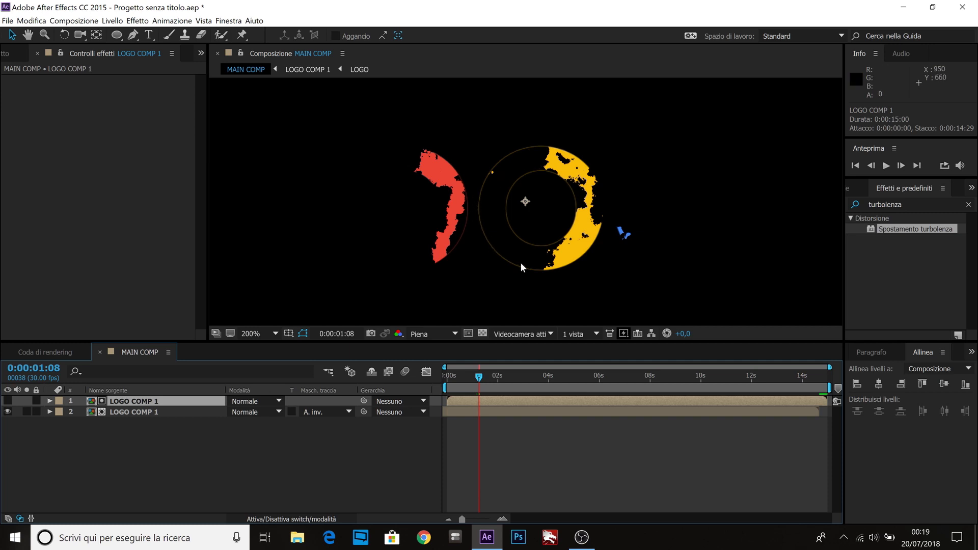
click(910, 204)
key(ctrl+a)
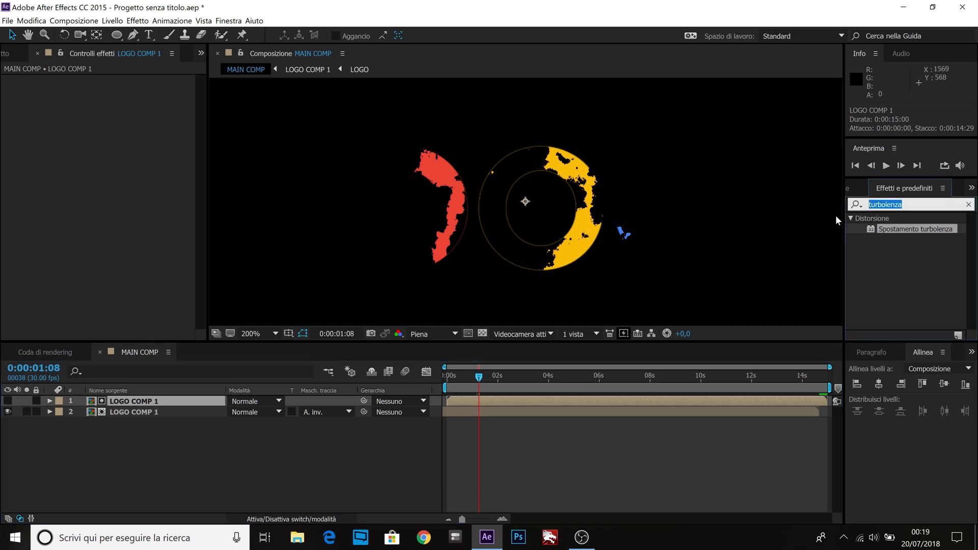
text(riduzion)
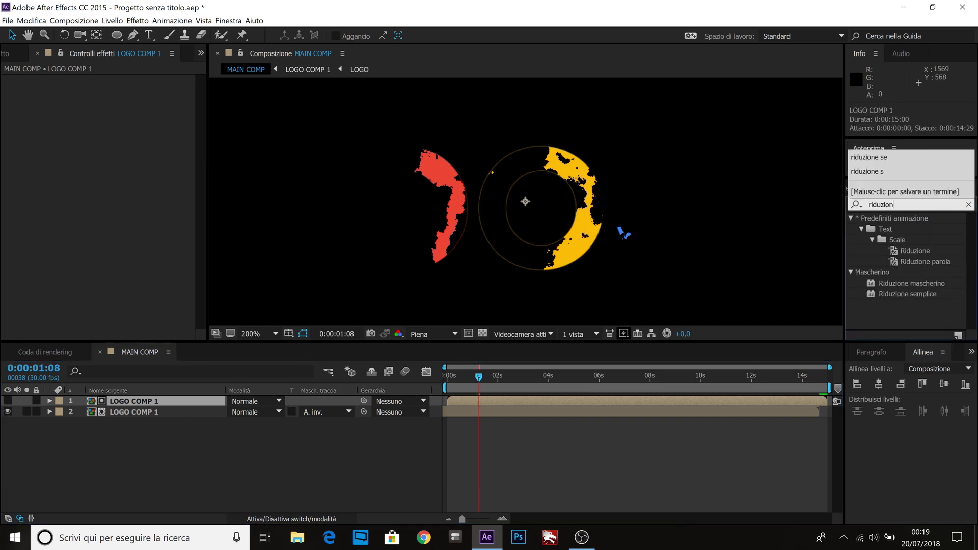
text(e s)
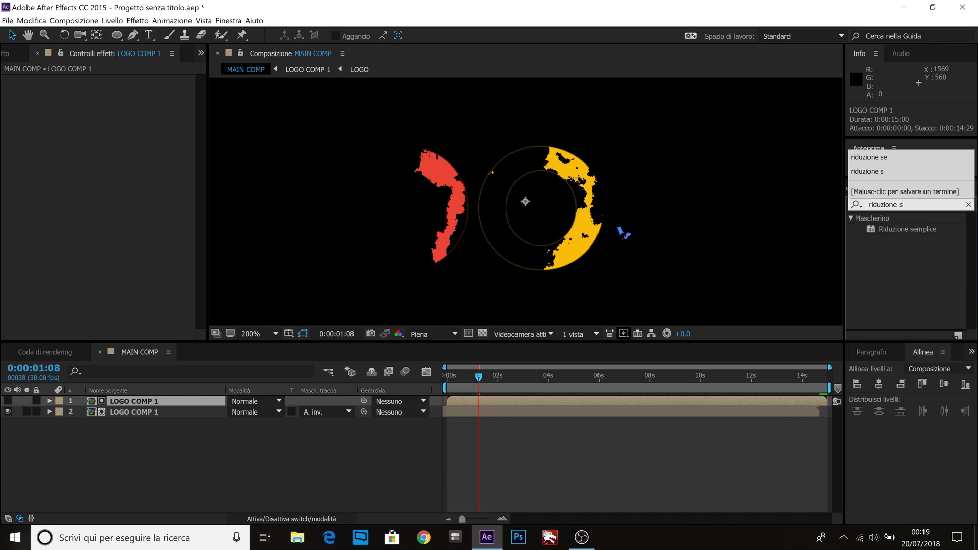
drag(892, 231, 136, 402)
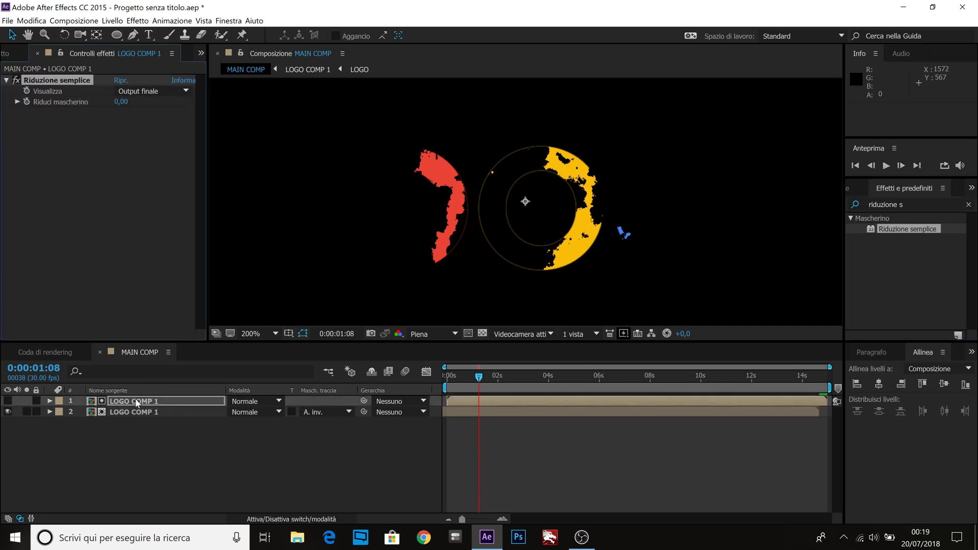
Step: Set the effect's Riduci mascherino value to -2 and scrub to 0:00:01:14 to check the matte edges
click(121, 102)
text(-2)
key(Return)
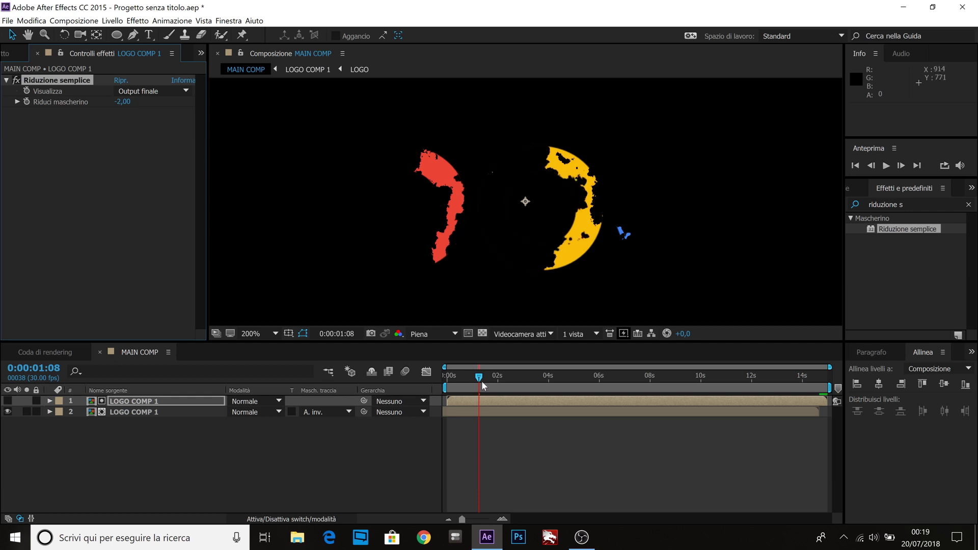
mouse_move(482, 381)
mouse_down()
mouse_move(518, 381)
mouse_move(475, 380)
mouse_move(485, 380)
mouse_up()
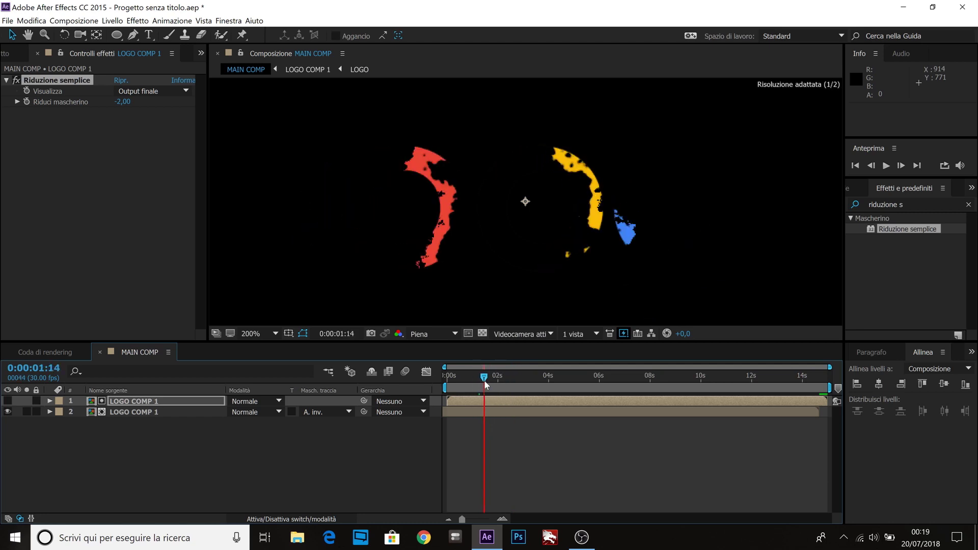
Step: Precompose both LOGO COMP 1 layers together as LOGO COMP 2, moving all attributes into the new composition
click(204, 458)
drag(178, 434, 134, 403)
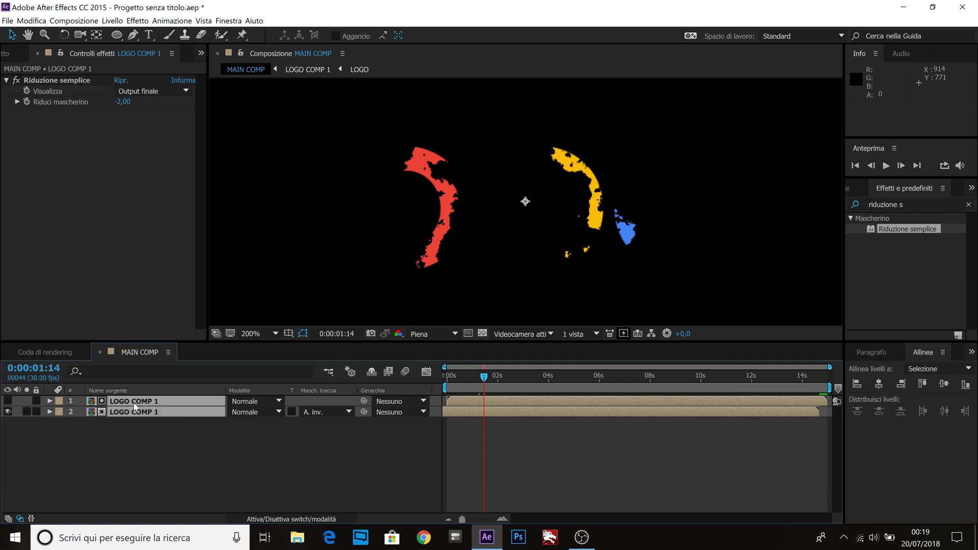
right_click(135, 406)
click(179, 433)
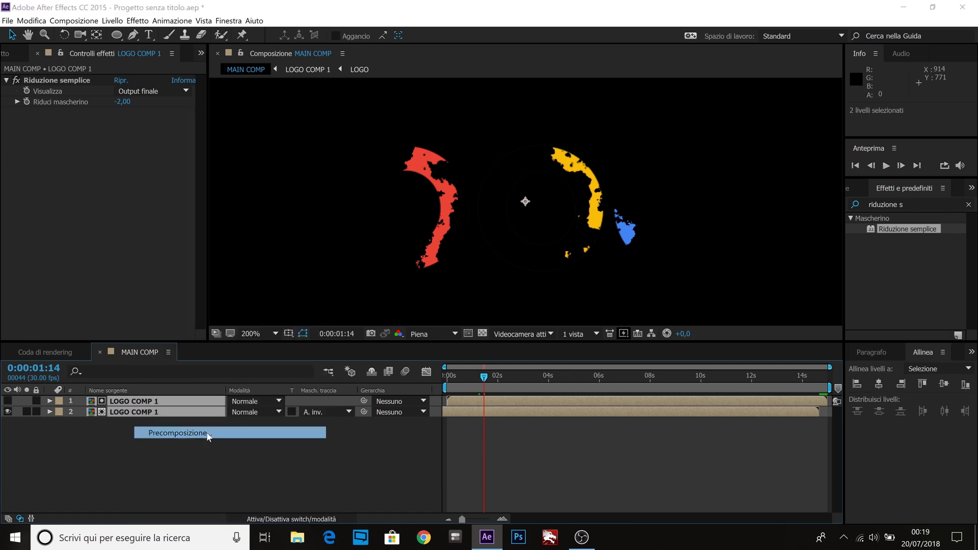
text(L)
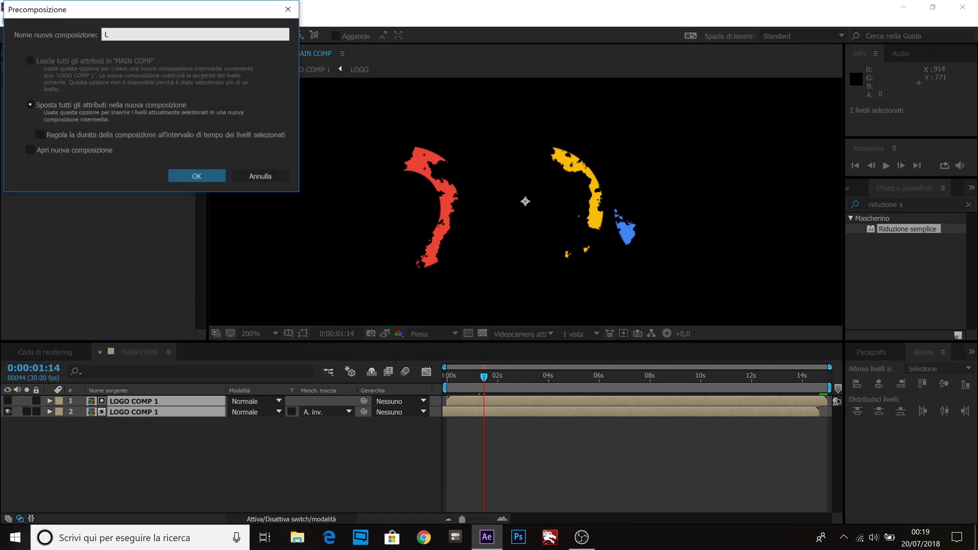
text(OGO COMP 2)
key(Return)
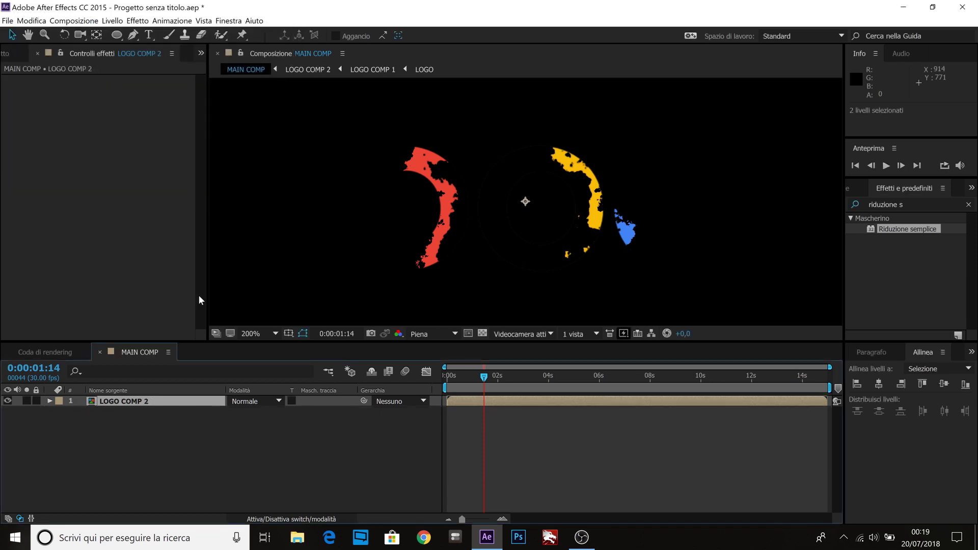
Step: Add the FORMA composition from the project to MAIN COMP as a layer above LOGO COMP 2
click(156, 451)
click(135, 405)
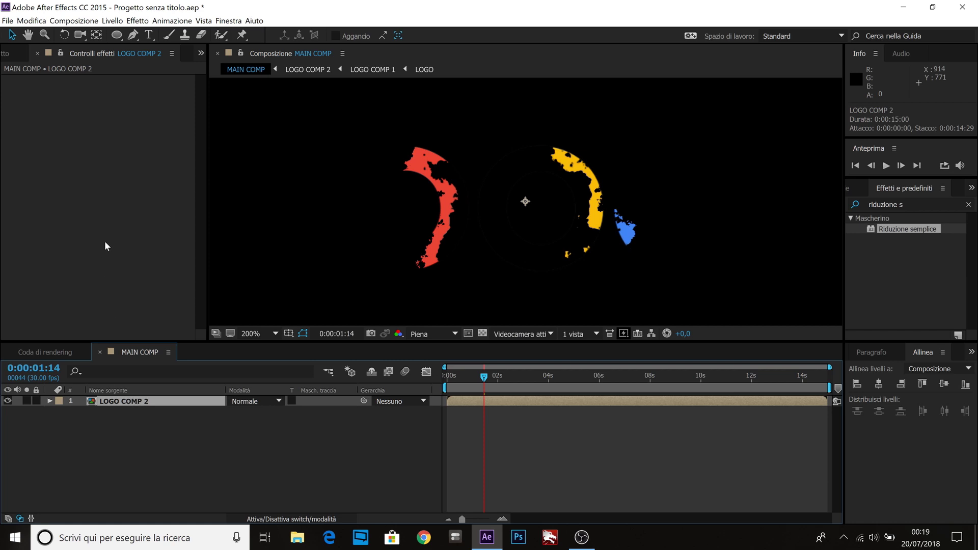
click(61, 102)
click(4, 53)
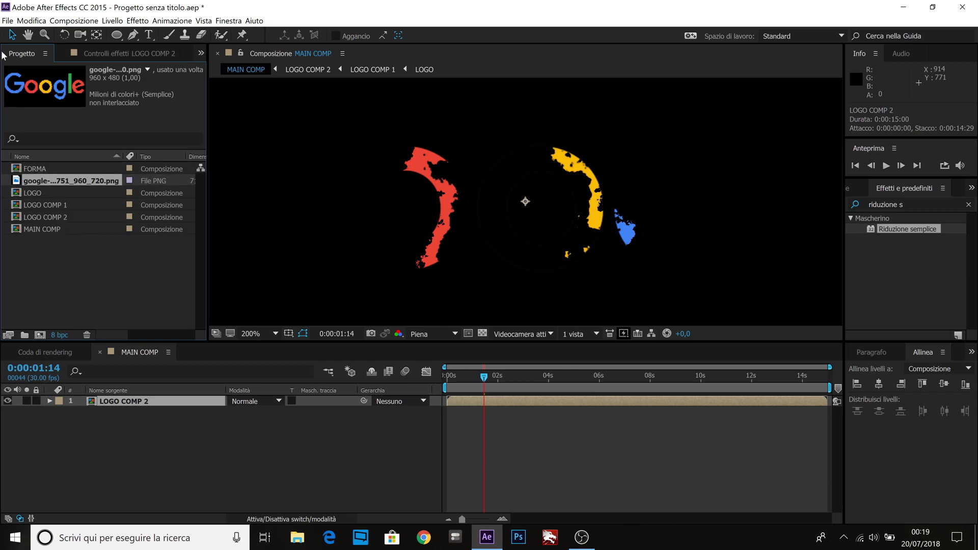
click(72, 252)
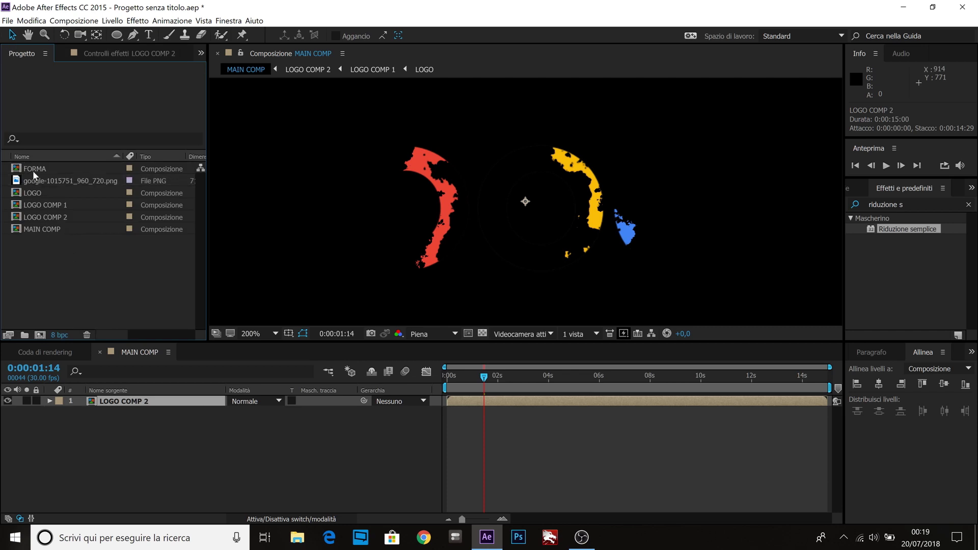
drag(33, 174, 135, 403)
click(175, 480)
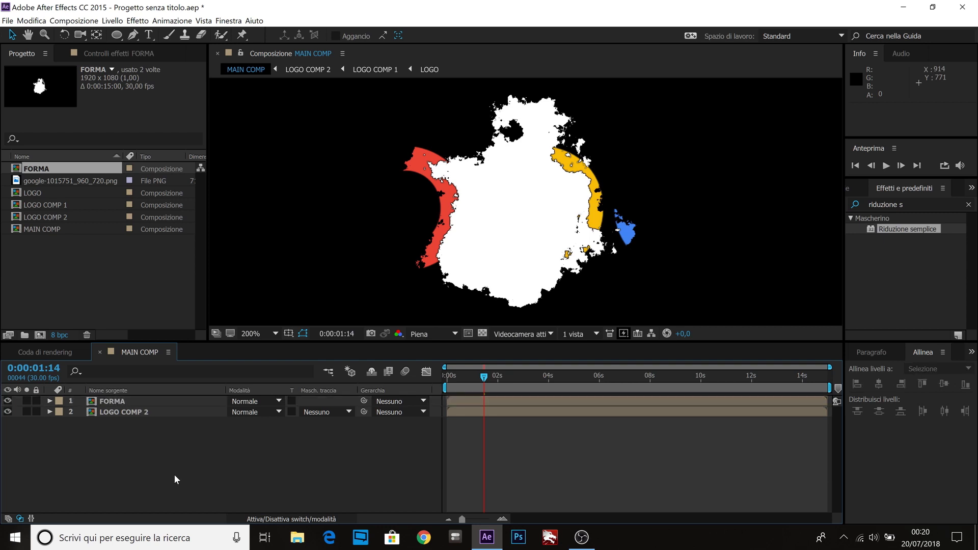
Step: Shift the FORMA layer in MAIN COMP so that it starts at 0:00:00:11
click(140, 402)
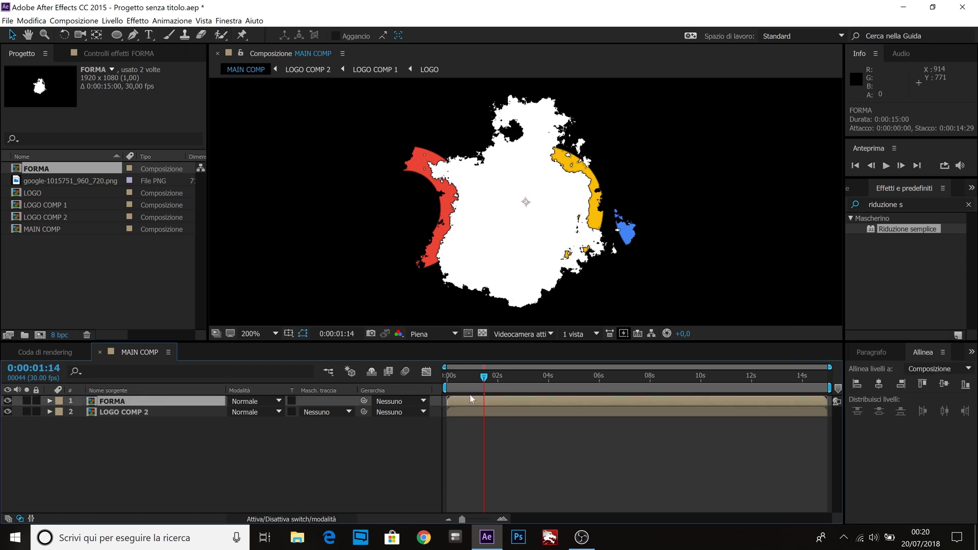
drag(472, 400, 479, 403)
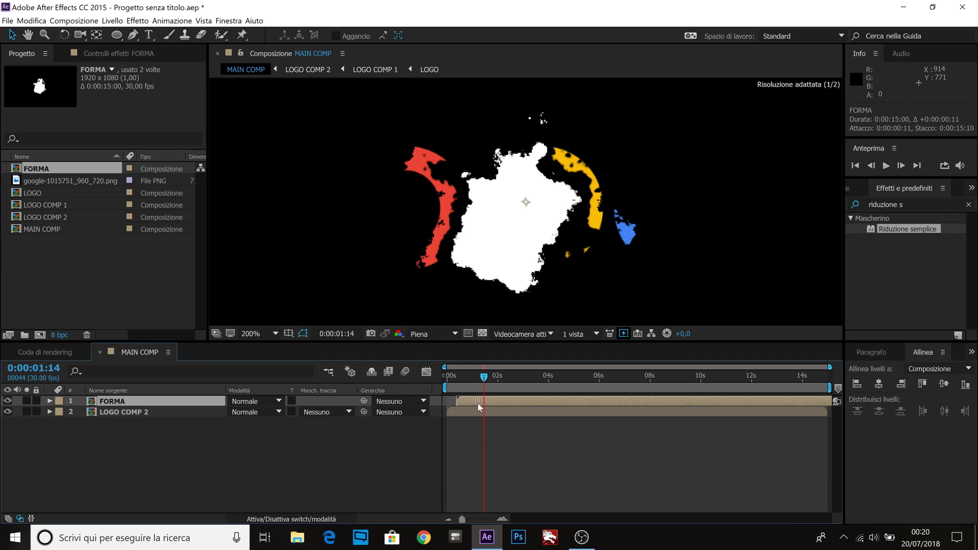
click(286, 441)
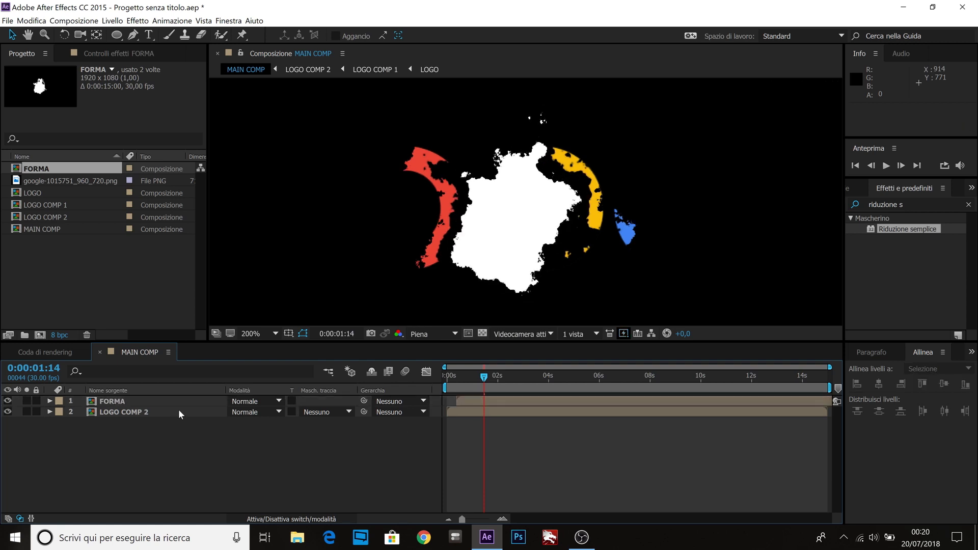
Step: Set LOGO COMP 2's track matte to the inverted alpha of FORMA and scrub to 0:00:01:11 to check the edge
click(145, 414)
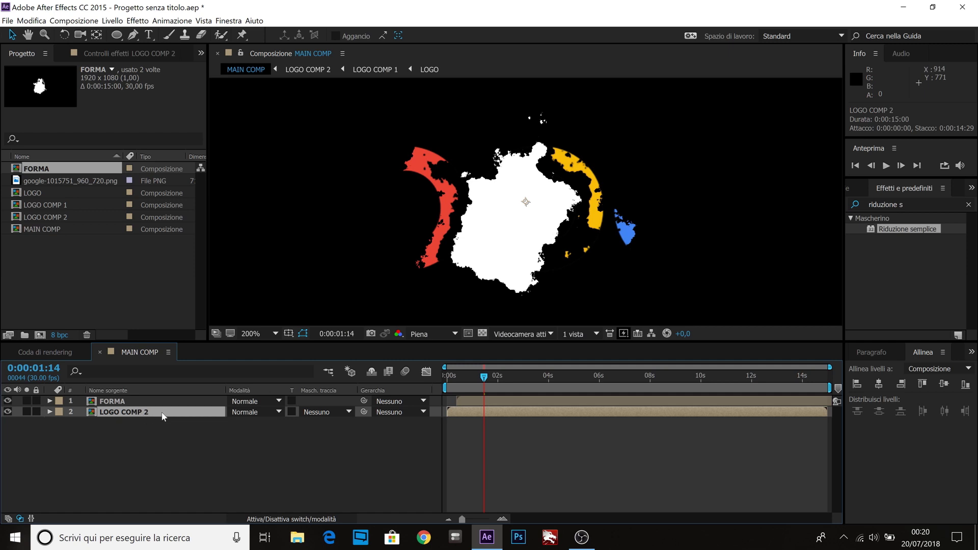
click(318, 411)
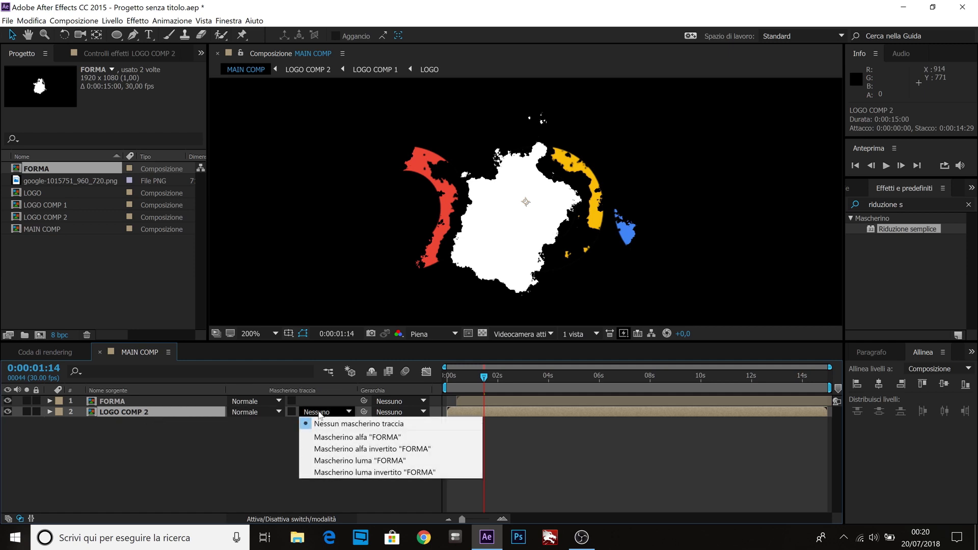
click(323, 450)
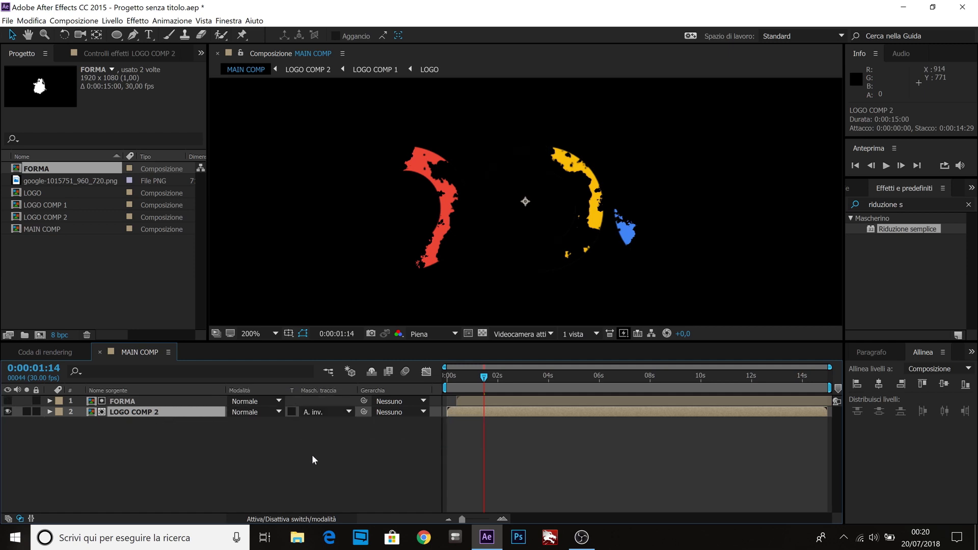
click(294, 461)
click(475, 377)
drag(476, 377, 481, 381)
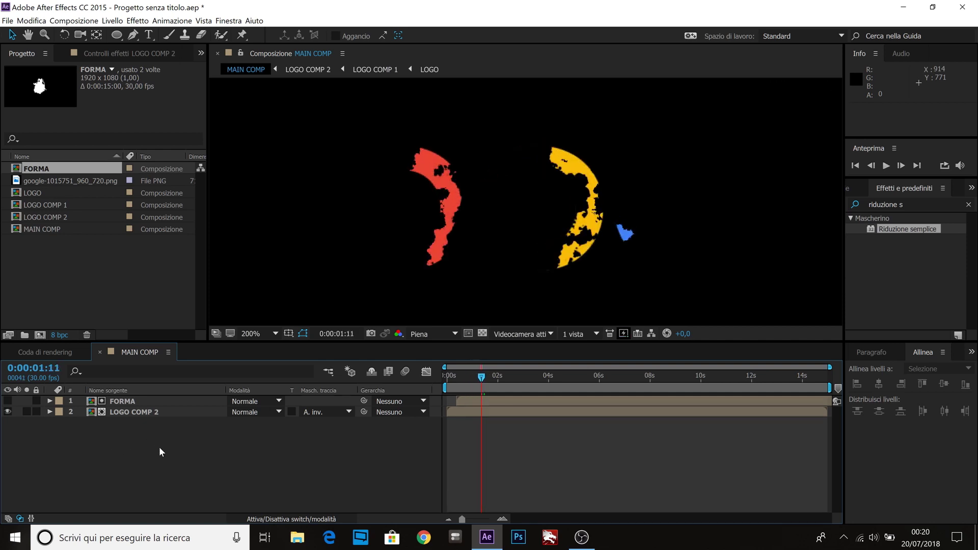
Step: Precompose the FORMA and LOGO COMP 2 layers together as LOGO COMP 3, moving all attributes into the new composition
drag(159, 449, 120, 400)
right_click(121, 401)
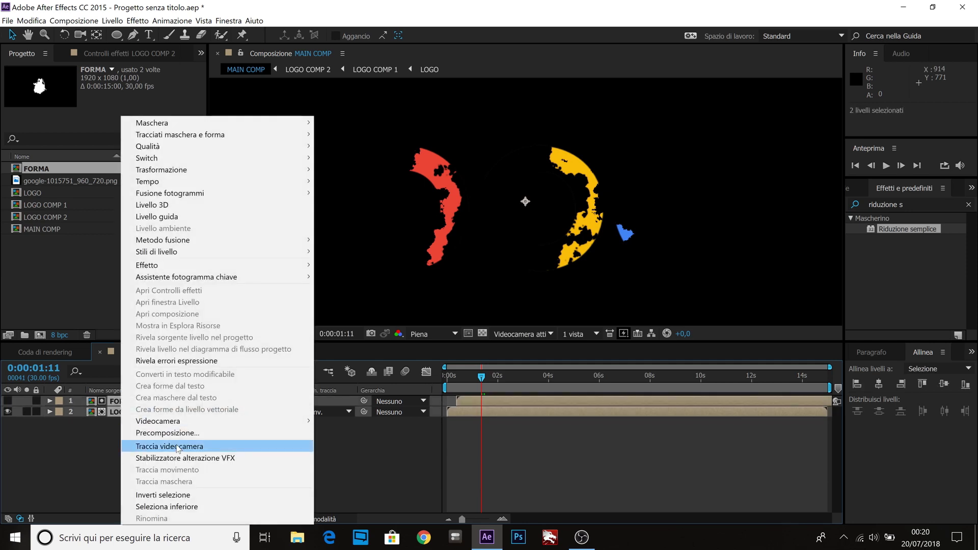
click(174, 433)
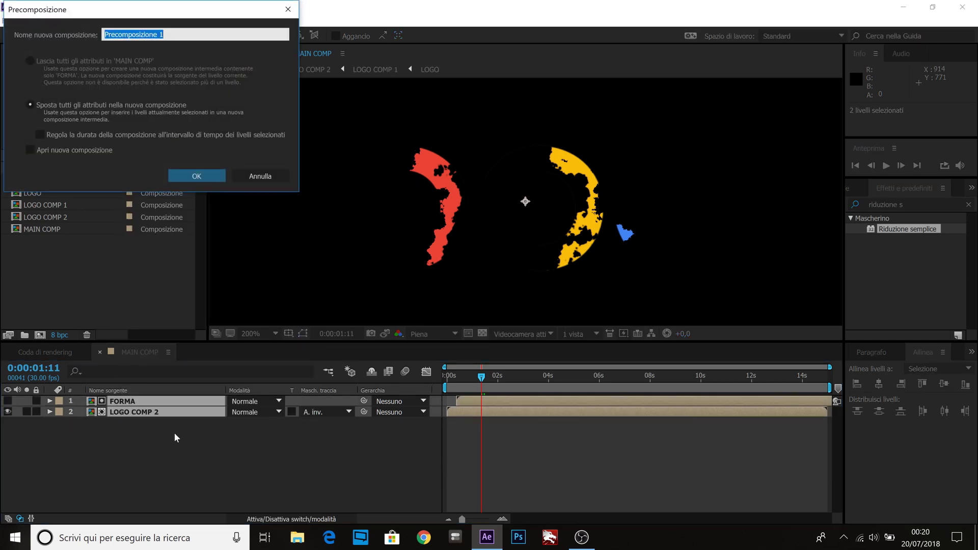
text(LOGO COM)
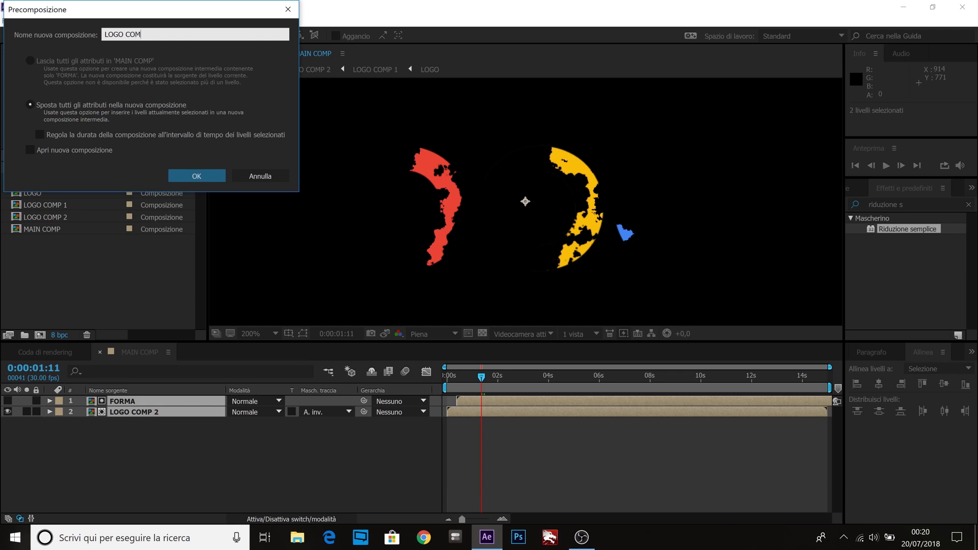
text(P 3)
click(192, 177)
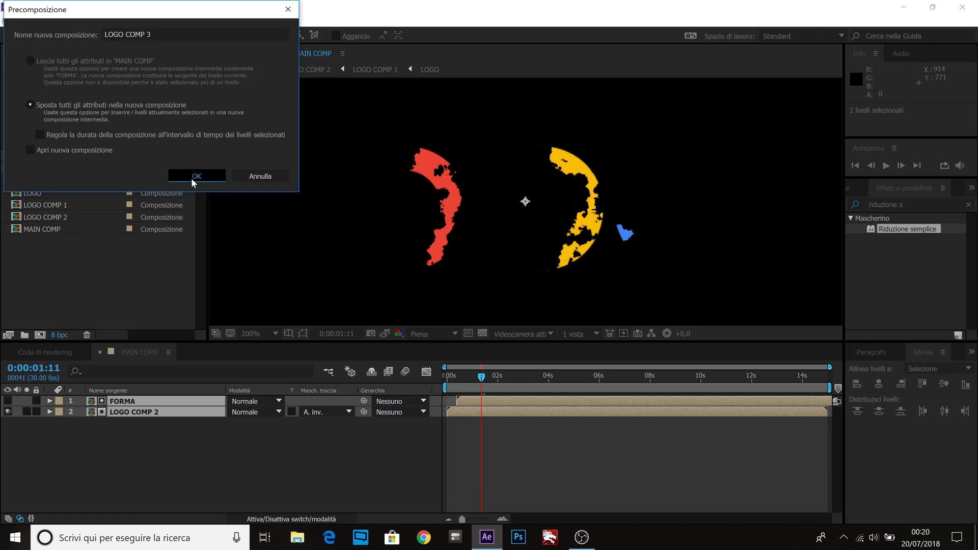
click(150, 465)
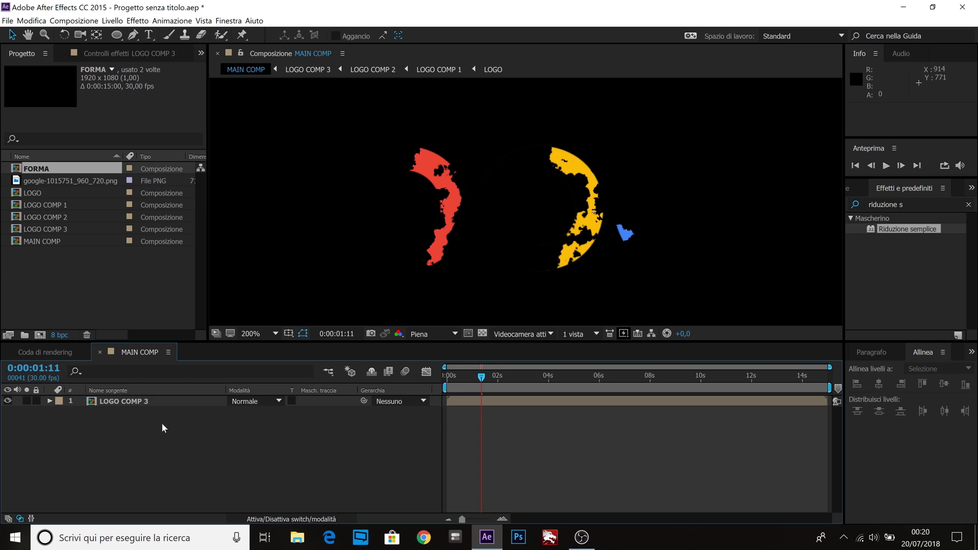
Step: Create a new 1920 x 1080 composition named PARTICELLE at 30 fps with a duration of 0:00:15:00
click(74, 20)
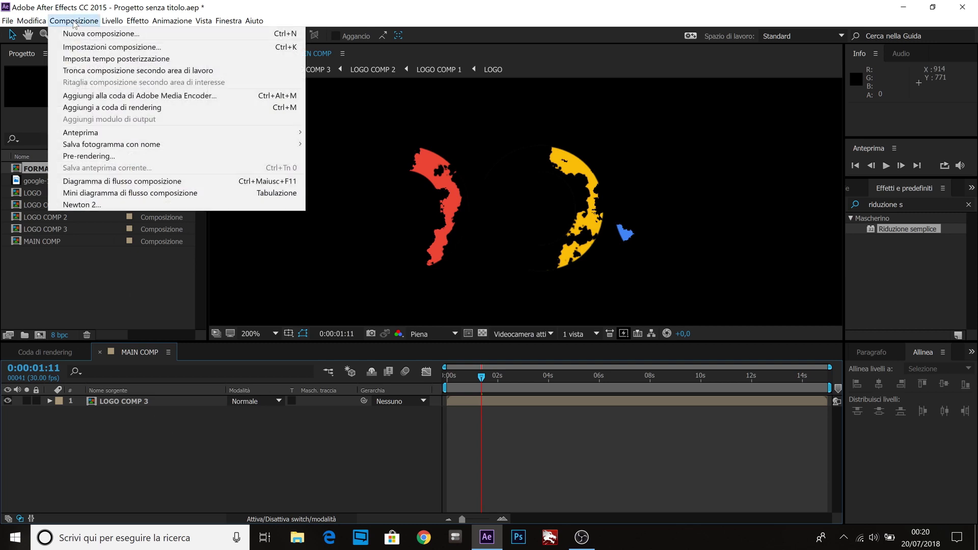
click(79, 36)
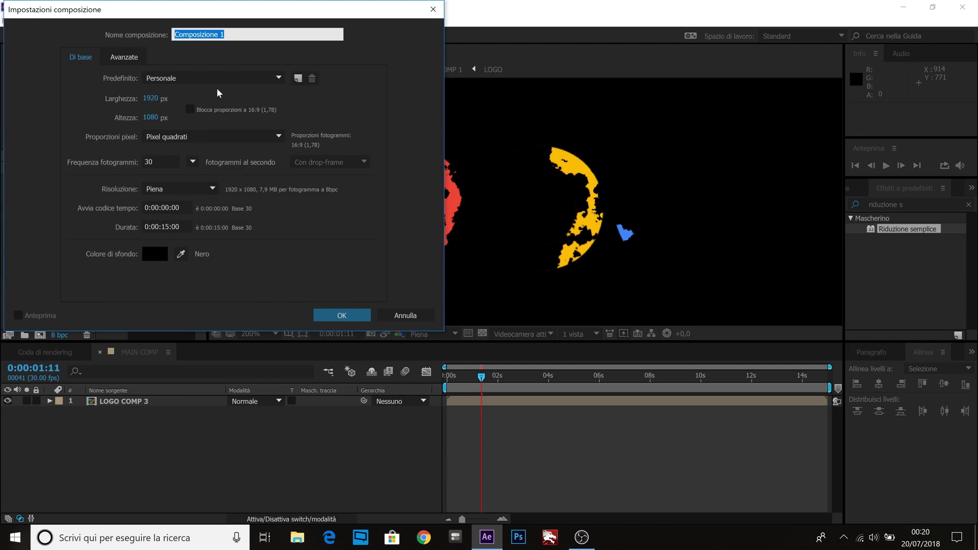
text(PART)
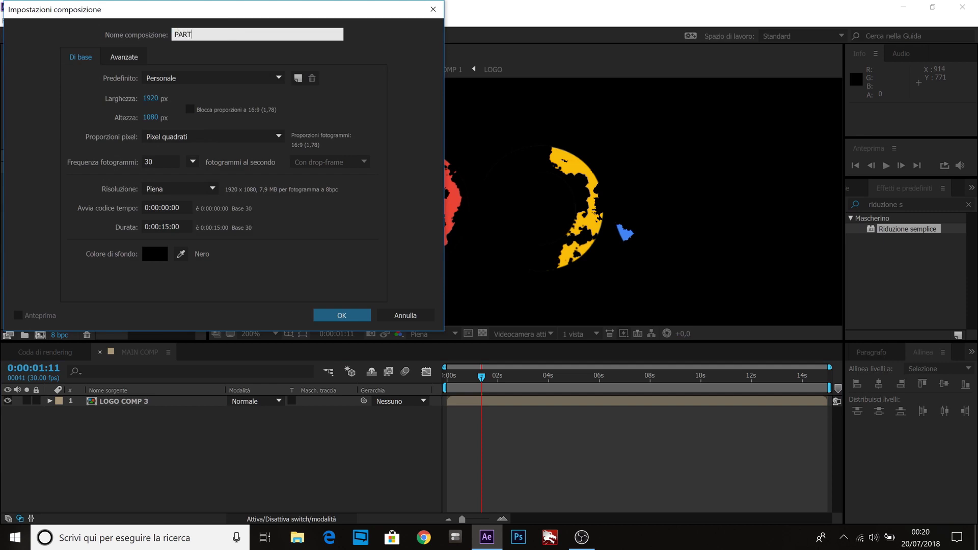
text(ICELLE)
click(338, 317)
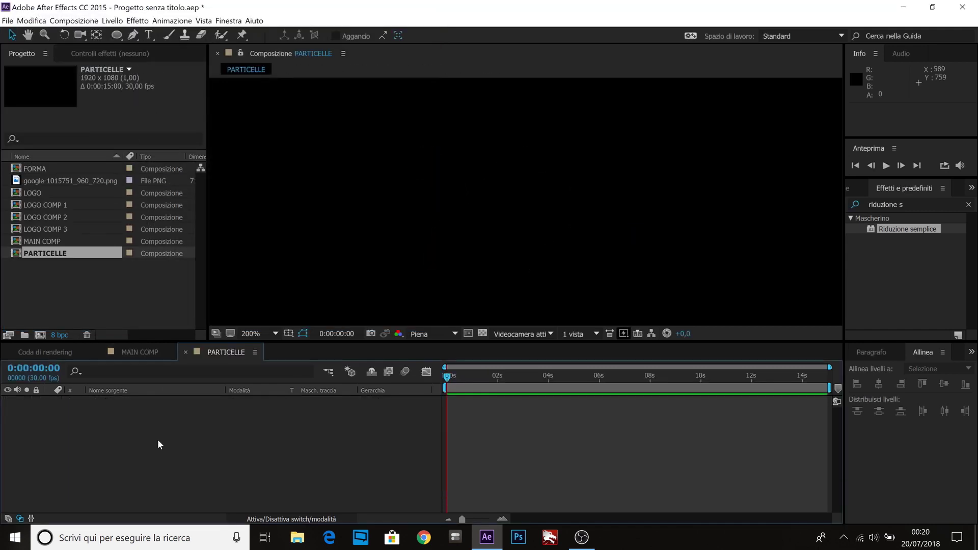
Step: Add LOGO COMP 3 from the project to the PARTICELLE composition and scrub to 0:00:01:04 to check it
click(57, 283)
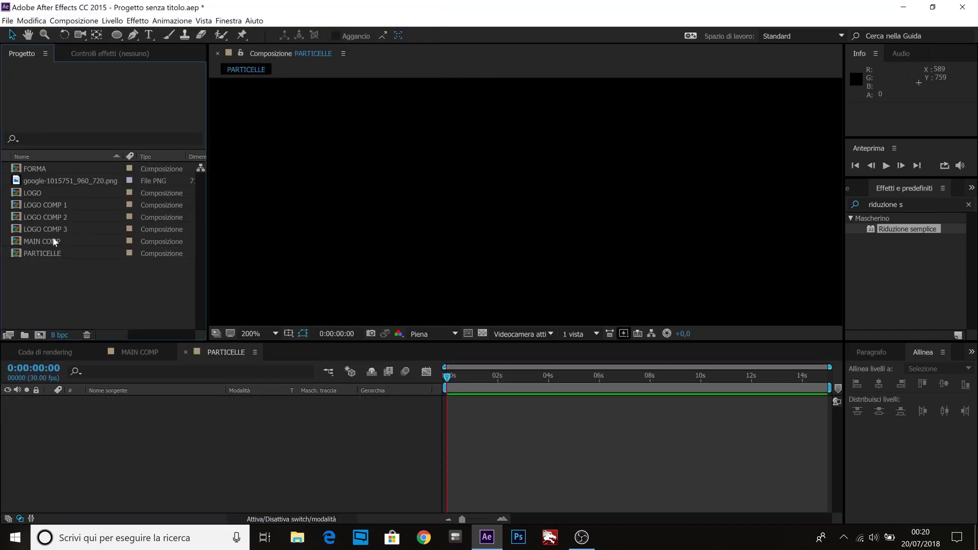
drag(49, 231, 117, 405)
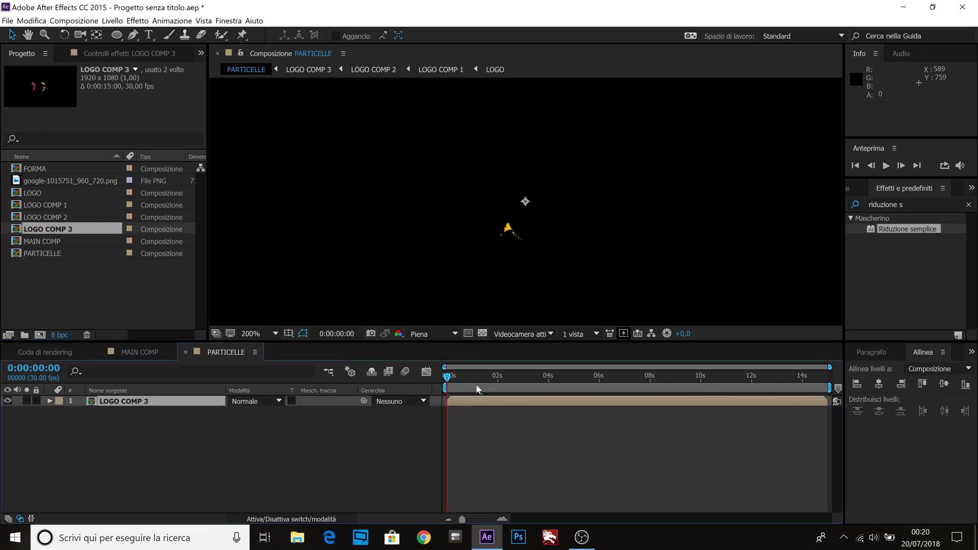
drag(484, 377, 476, 378)
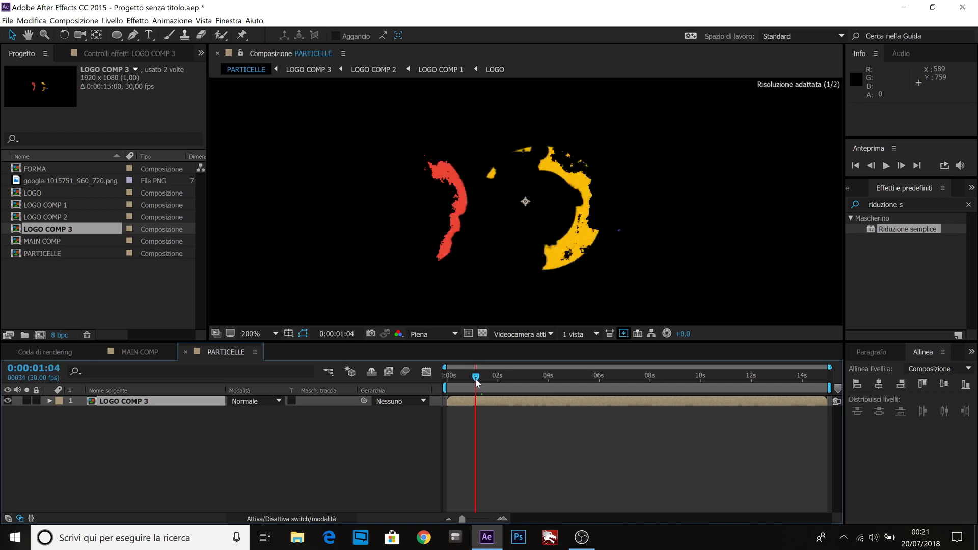
click(172, 416)
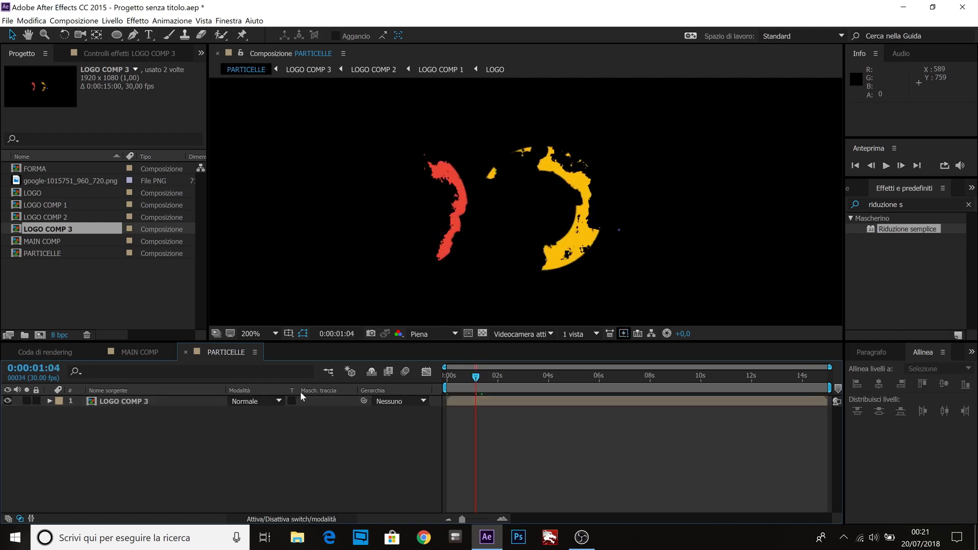
Step: Make the LOGO COMP 3 layer in PARTICELLE a 3D layer and hide it
click(288, 519)
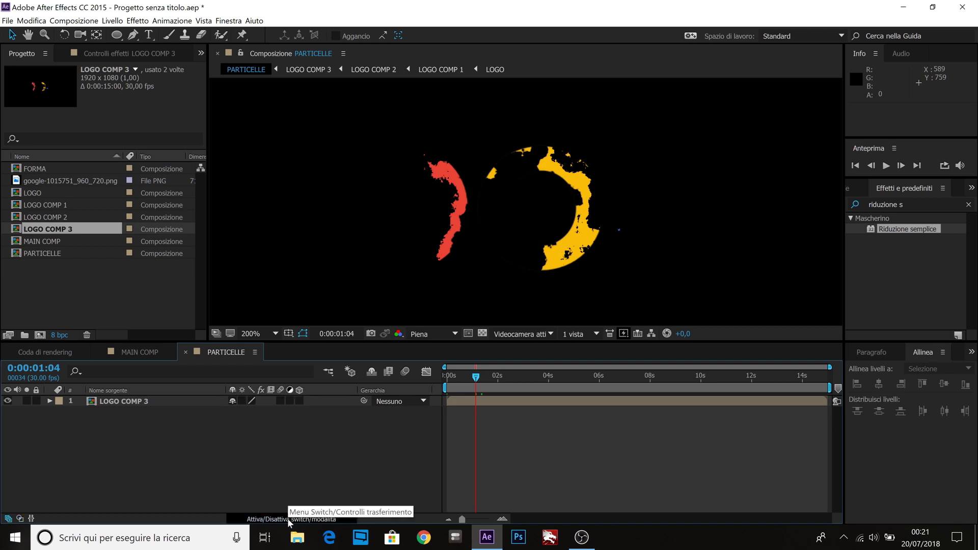
click(300, 401)
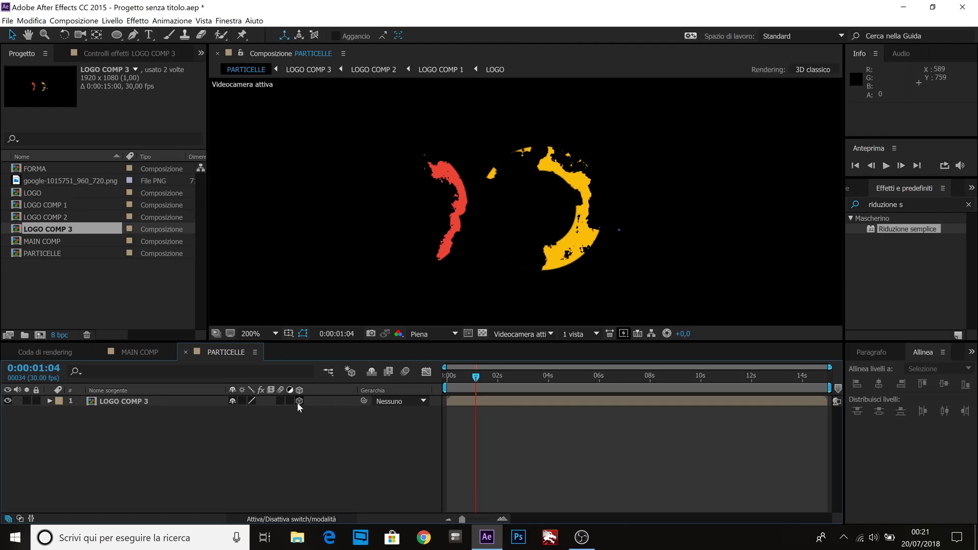
click(7, 401)
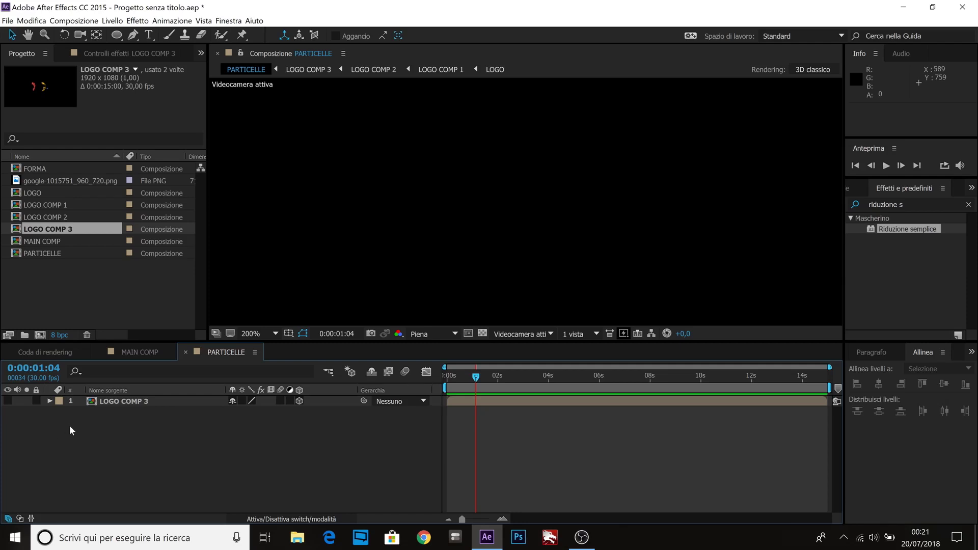
Step: Create a black 1920 x 1080 solid layer named particelle above LOGO COMP 3
right_click(138, 436)
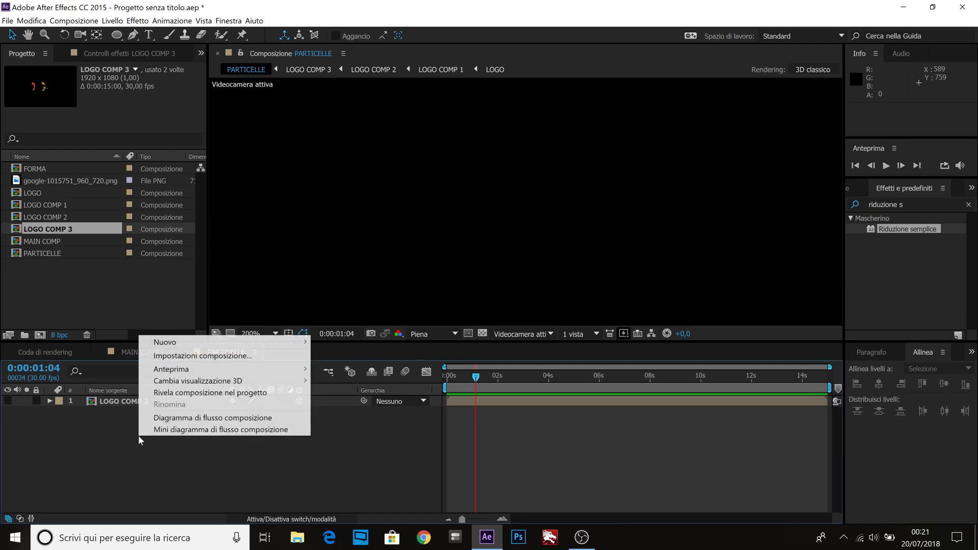
mouse_move(215, 340)
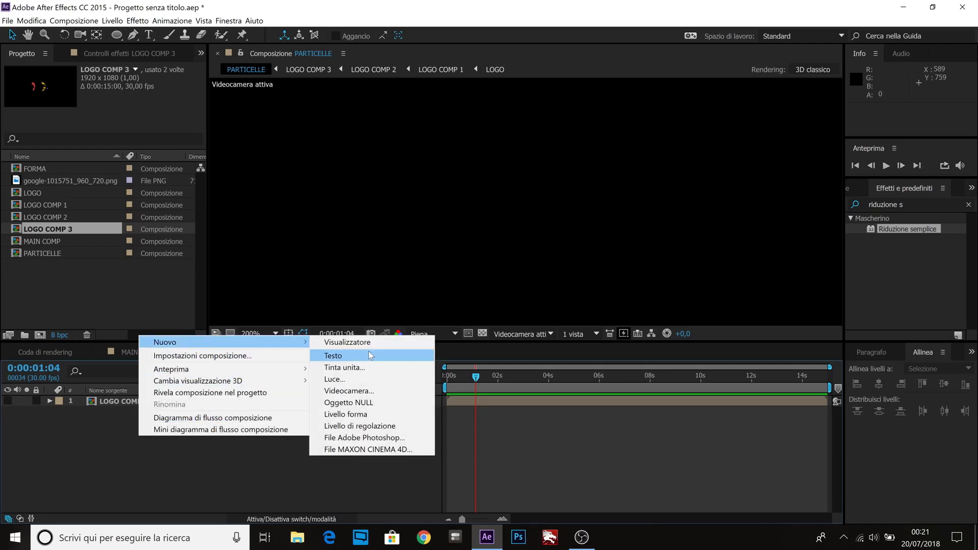
click(363, 366)
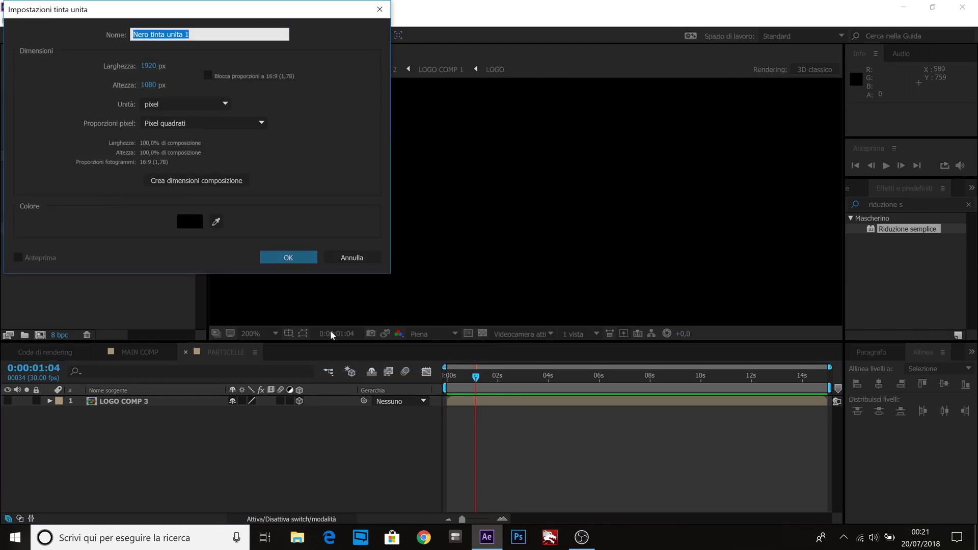
text(pRTICELL)
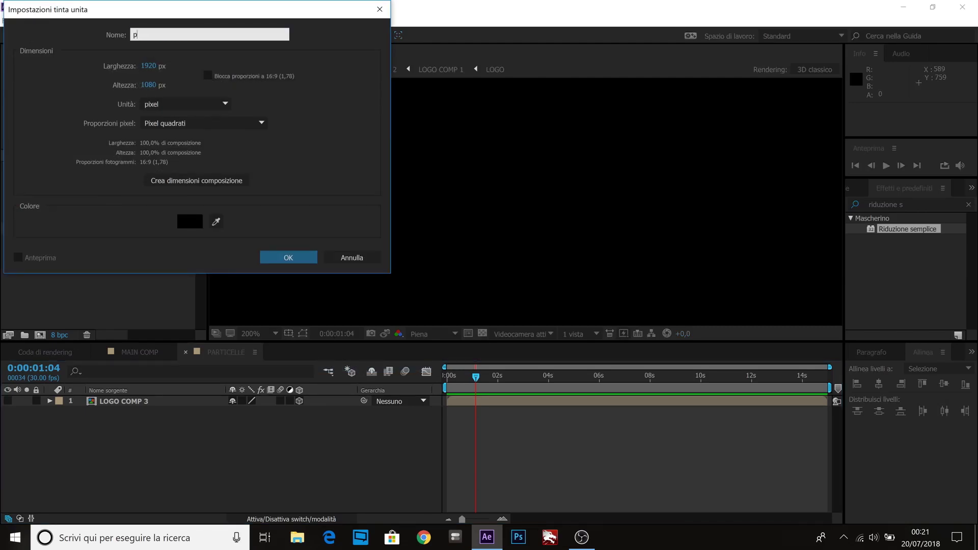
key(BackSpace)
key(BackSpace)
key(BackSpace)
key(BackSpace)
key(BackSpace)
key(BackSpace)
key(BackSpace)
key(BackSpace)
text(particelle)
key(Return)
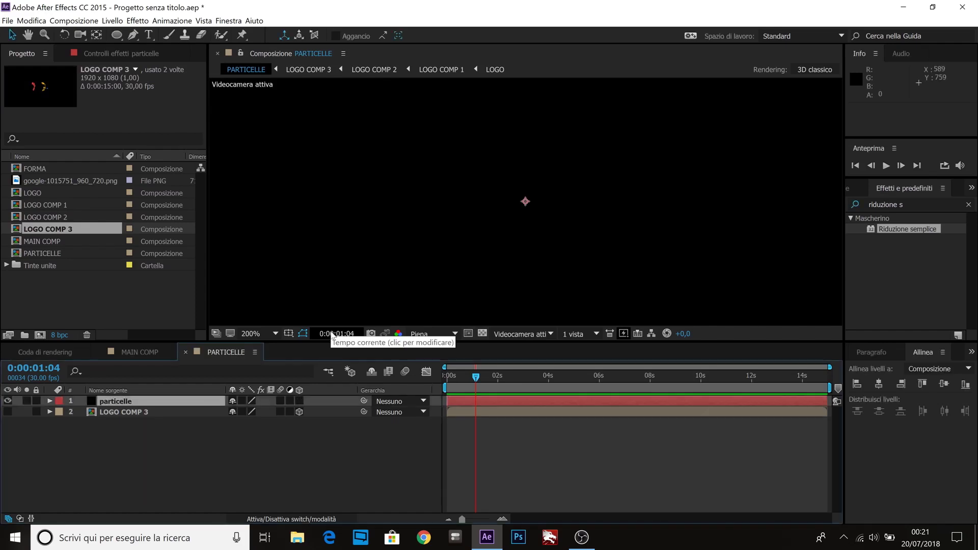
click(234, 458)
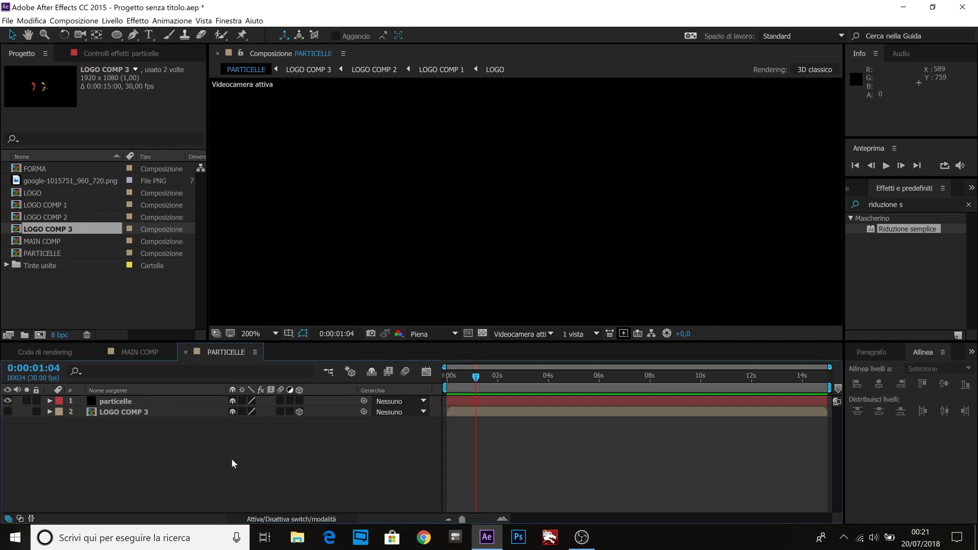
Step: Find the Trapcode Particular effect, apply it to the particelle solid, and scrub to 0:00:02:07 to preview the particles
click(120, 400)
click(898, 211)
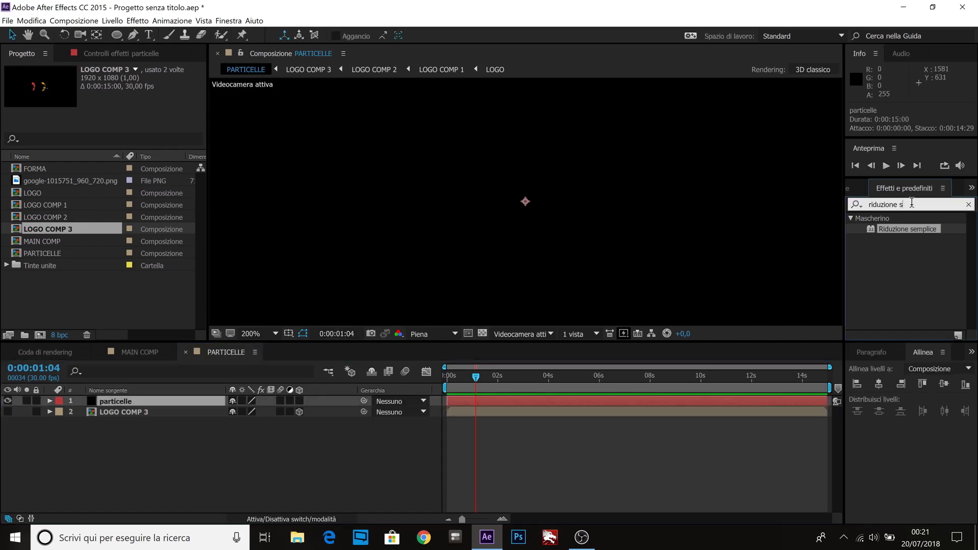
click(915, 205)
text(partic)
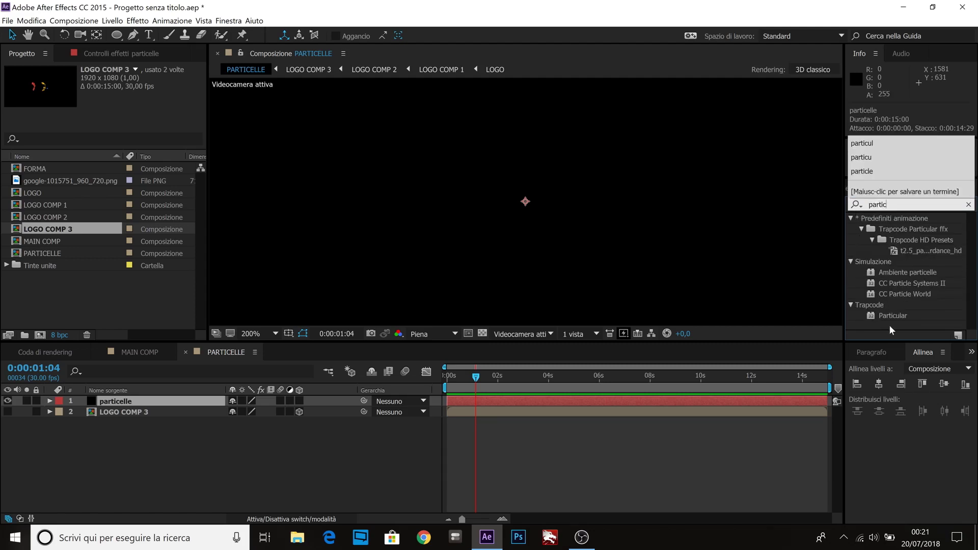
click(897, 275)
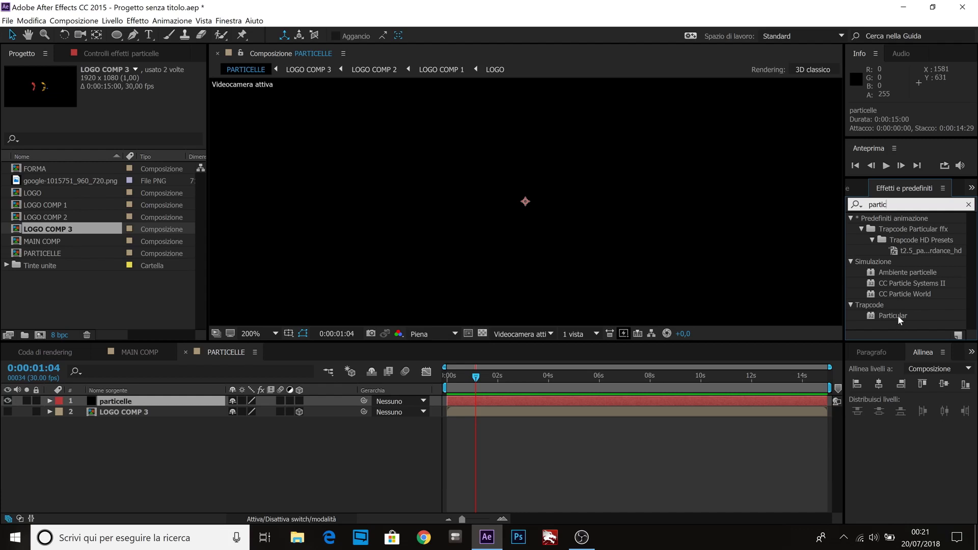
drag(897, 316, 116, 401)
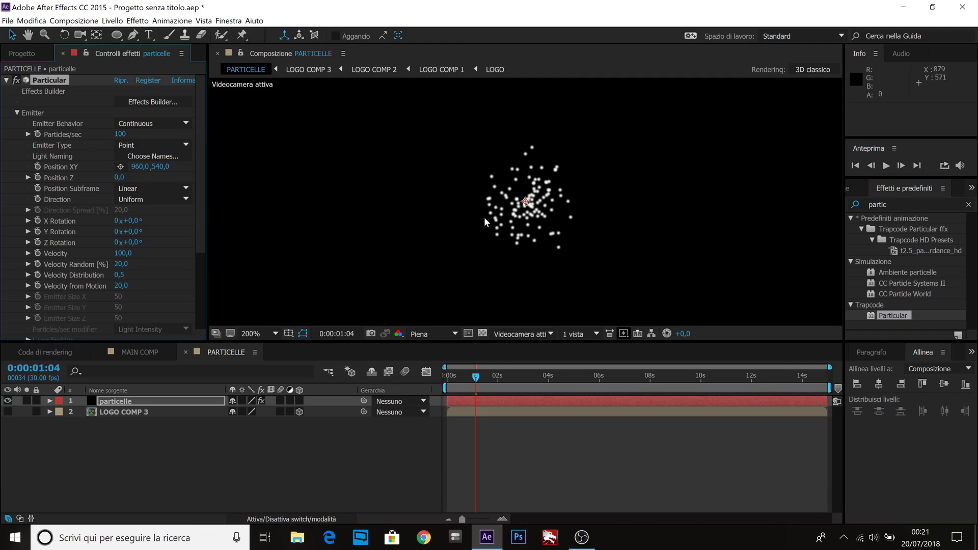
drag(477, 376, 504, 377)
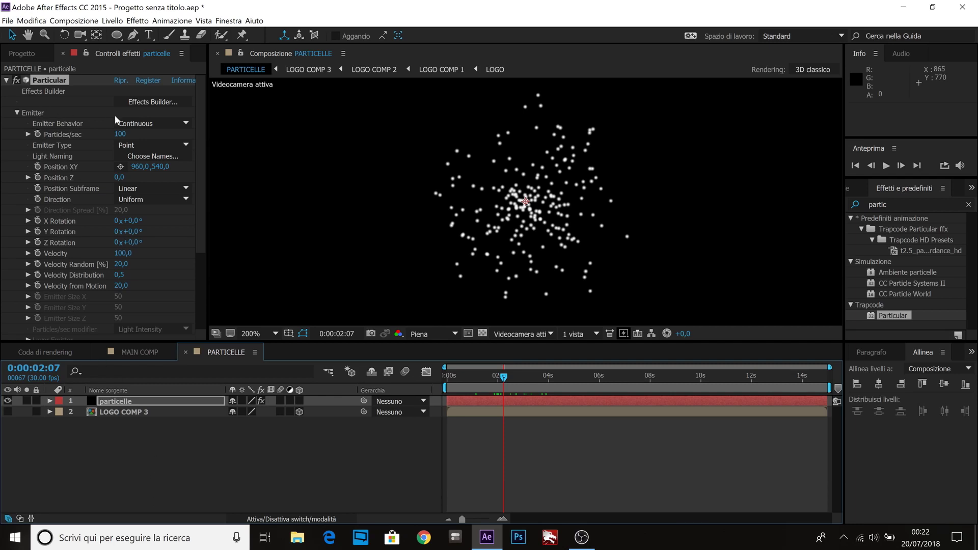
Step: Set Particular's Emitter Type to Layer and Particles/sec to 450000
click(152, 146)
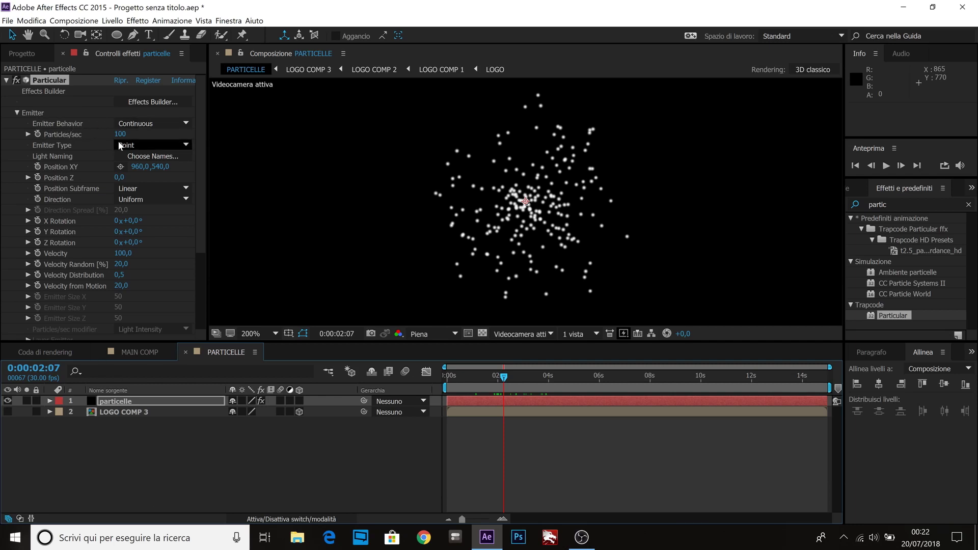
click(149, 220)
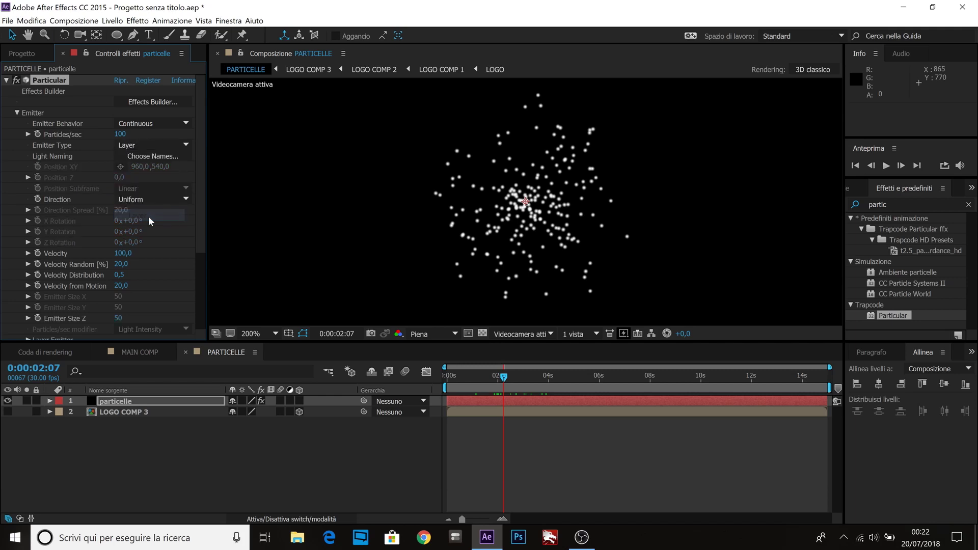
click(120, 136)
text(4)
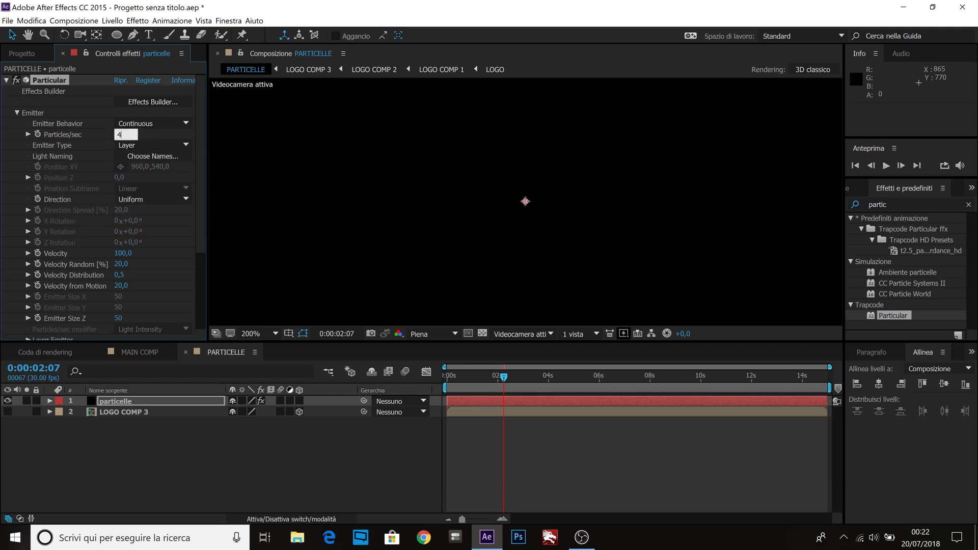
text(5000)
key(BackSpace)
key(BackSpace)
key(BackSpace)
key(BackSpace)
key(BackSpace)
text(450)
key(BackSpace)
key(BackSpace)
key(BackSpace)
text(50000)
Step: Set the emitter's Velocity and Velocity Random to 0
click(123, 253)
text(0)
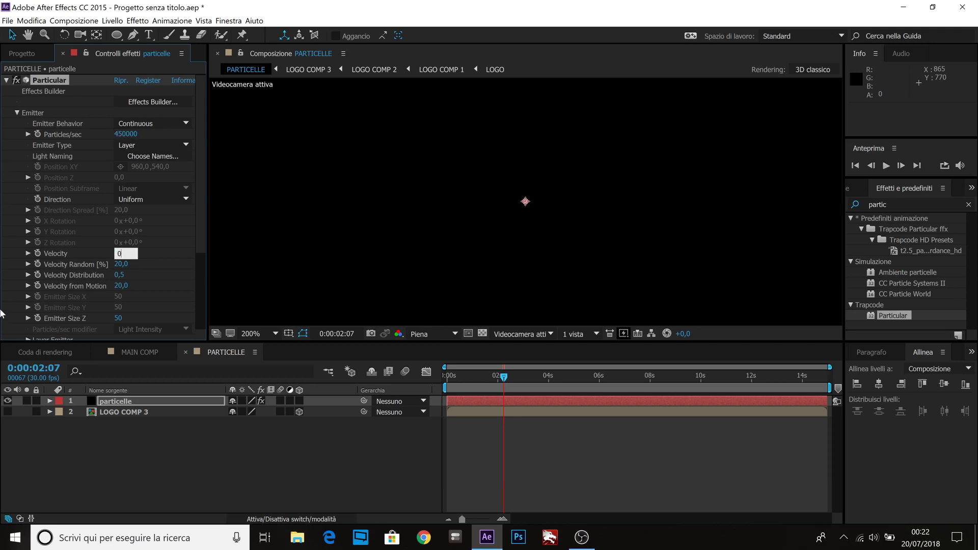
click(120, 265)
text(0)
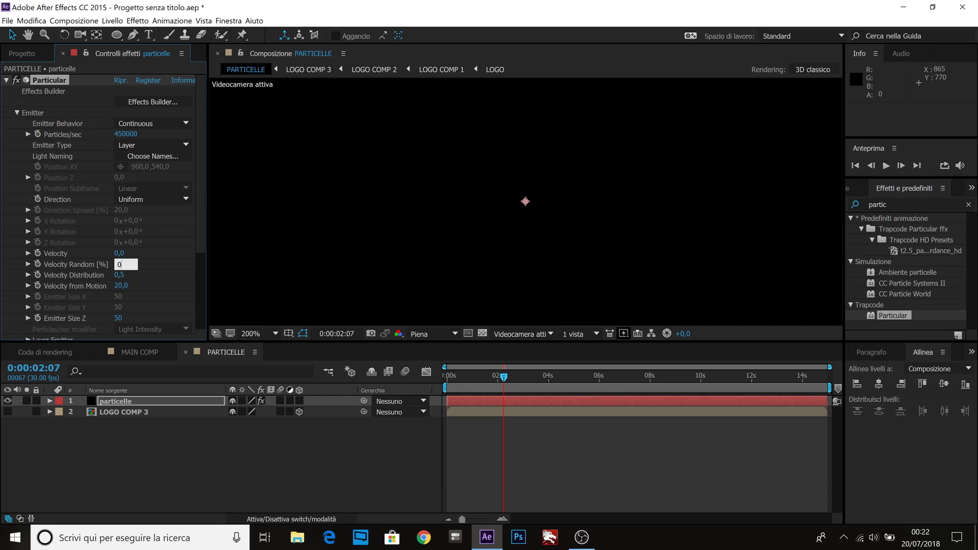
key(Return)
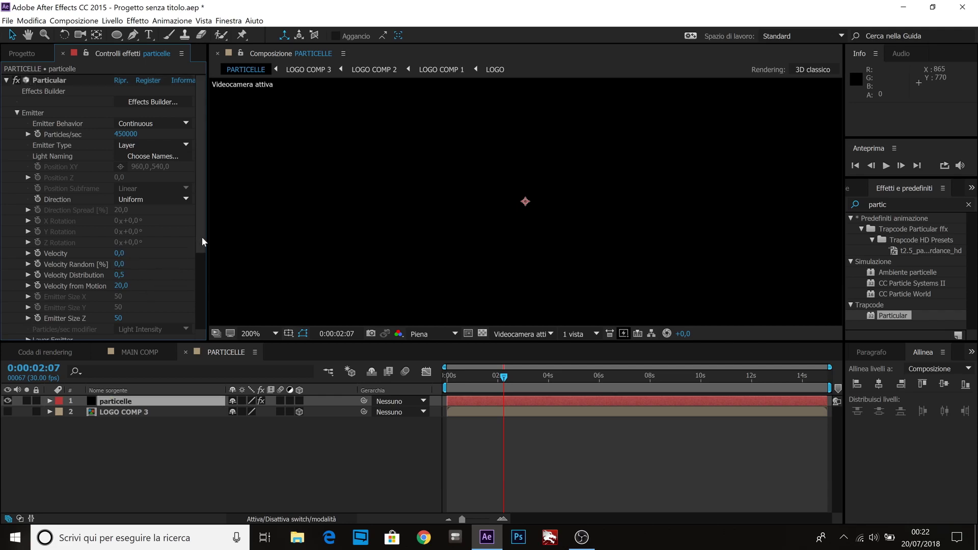
Step: Use LOGO COMP 3 as the Layer Emitter's layer with Layer Sampling set to Particle Birth Time
mouse_move(201, 236)
mouse_down()
mouse_move(201, 269)
mouse_move(64, 277)
mouse_up()
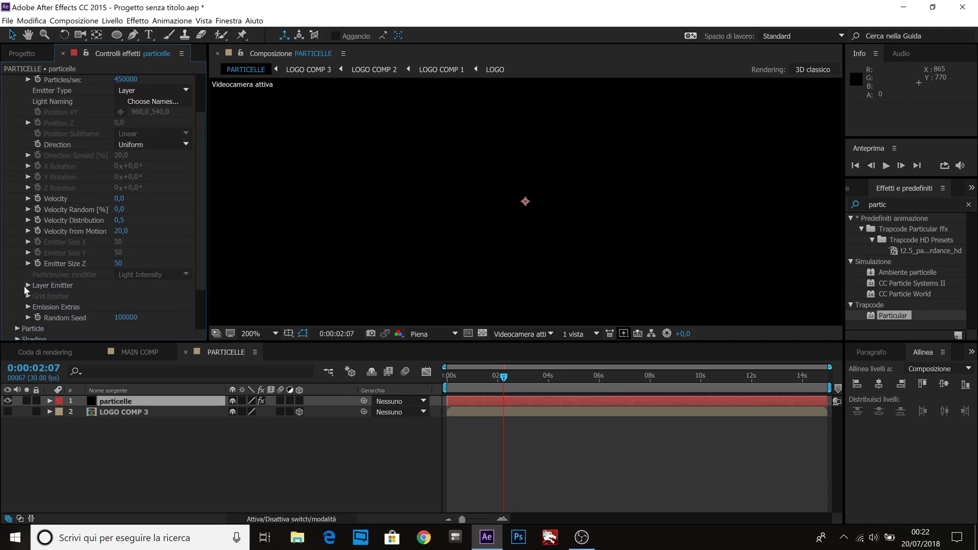
click(146, 298)
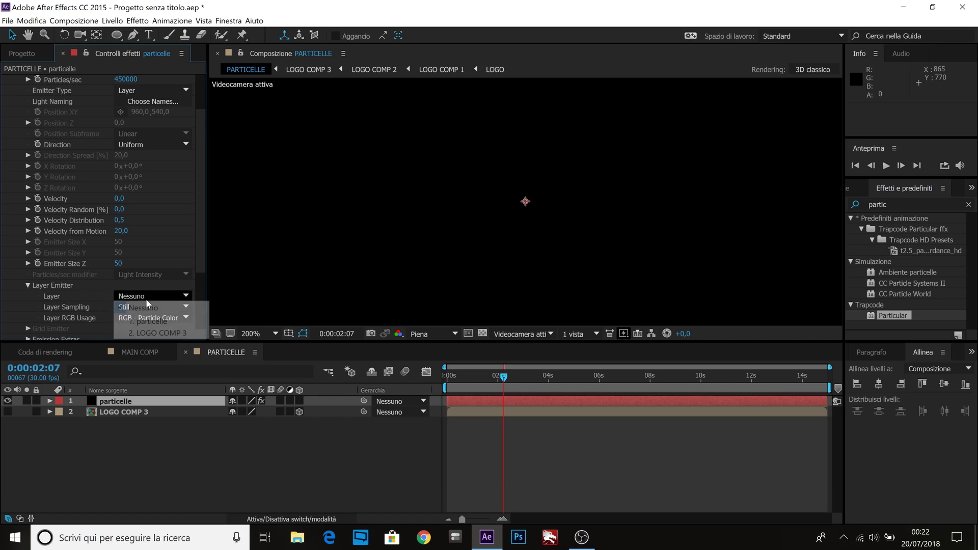
click(152, 334)
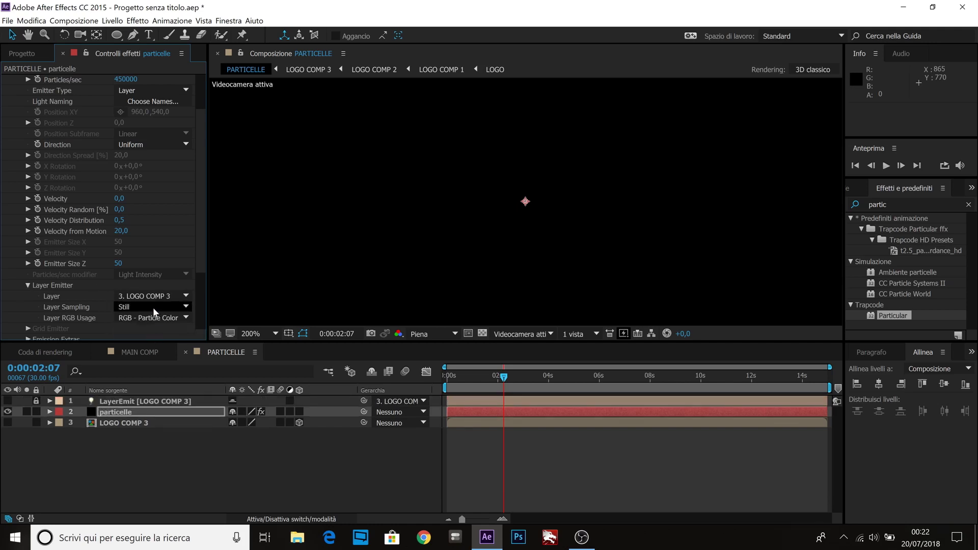
click(154, 308)
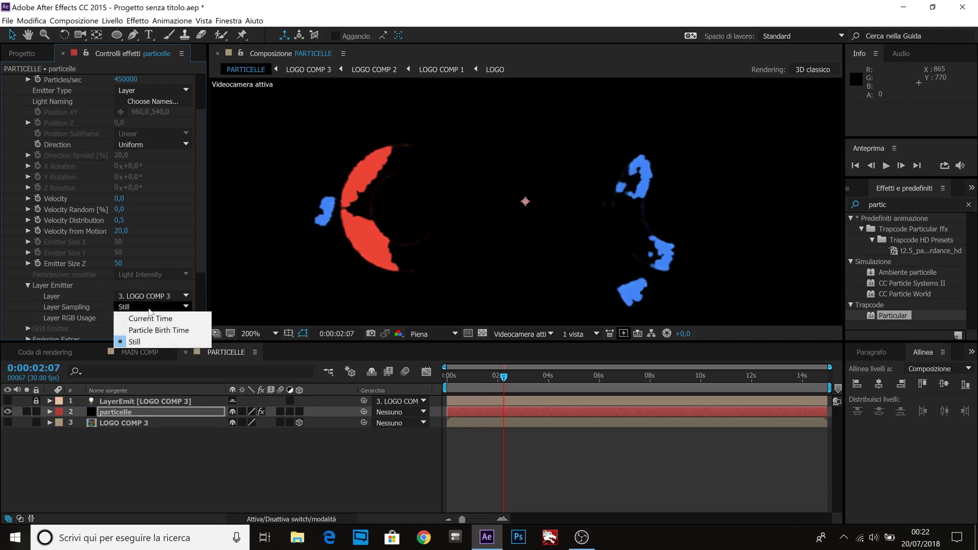
click(153, 330)
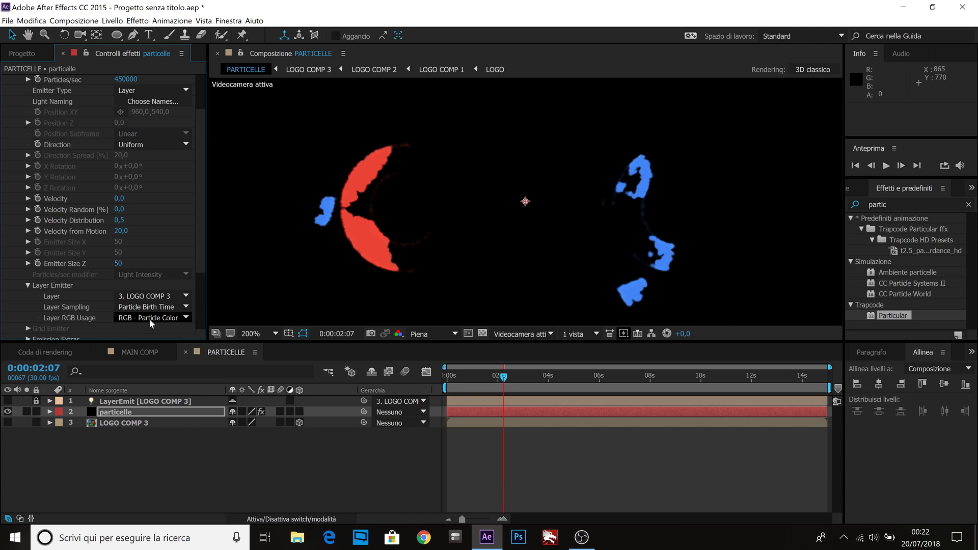
Step: Set Layer RGB Usage to RGB - XYZ Velocity + Col and scrub to 0:00:02:14 to preview the particles
click(149, 319)
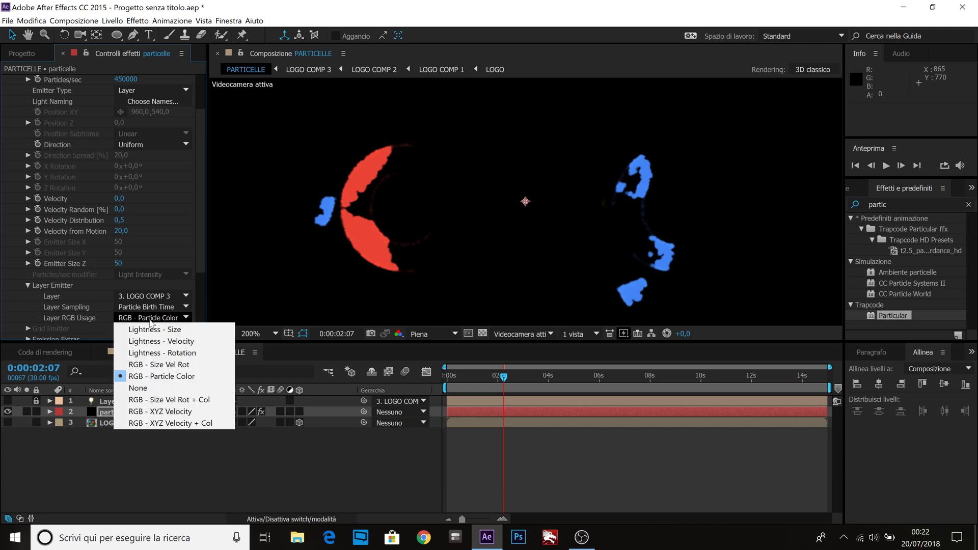
click(152, 424)
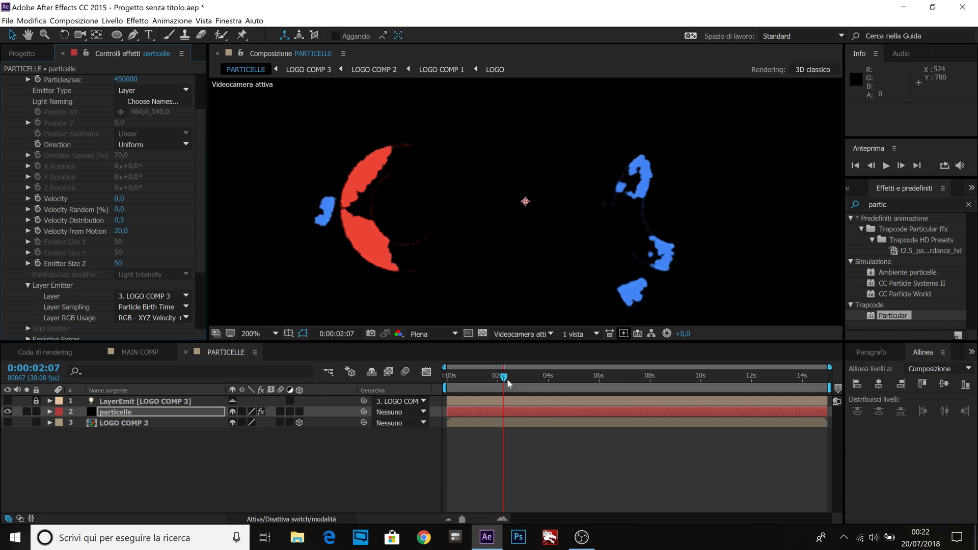
drag(504, 378, 515, 381)
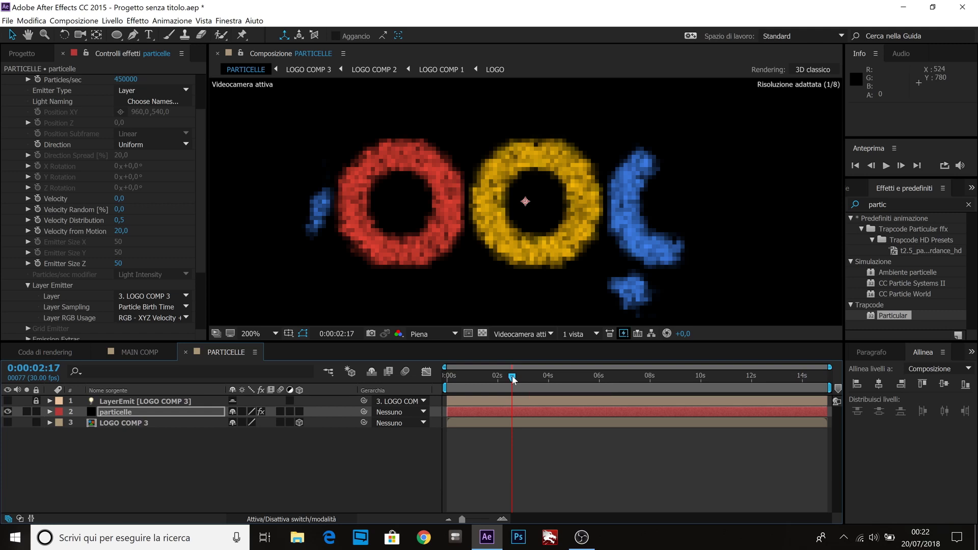
drag(513, 378, 513, 378)
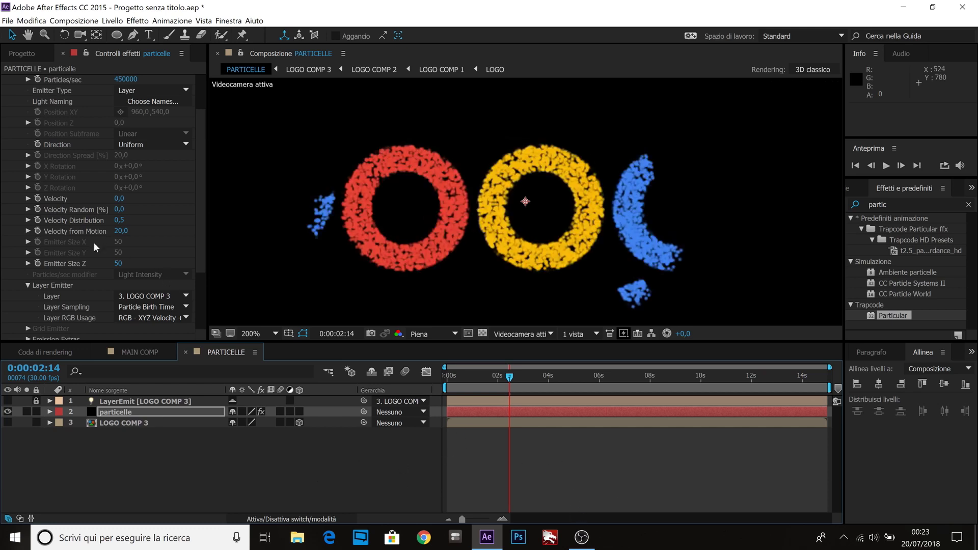
Step: Set the particle Life to 2 seconds and Life Random to 1%
scroll(78, 243, up, 3)
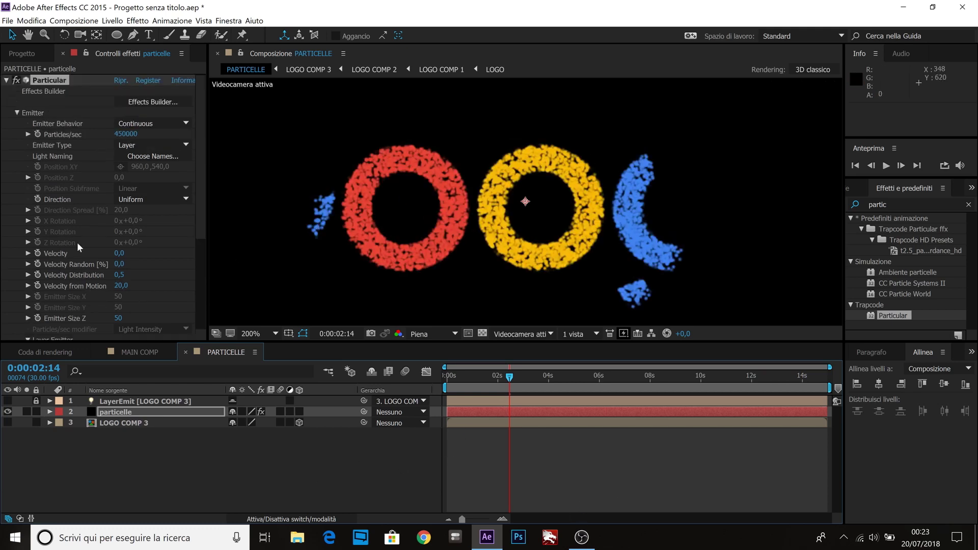
click(16, 112)
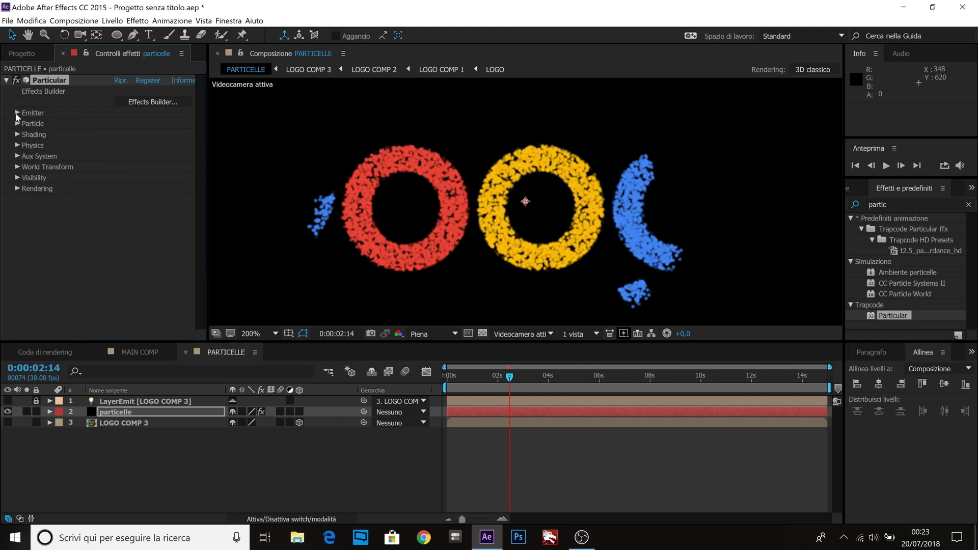
click(17, 123)
scroll(48, 107, down, 1)
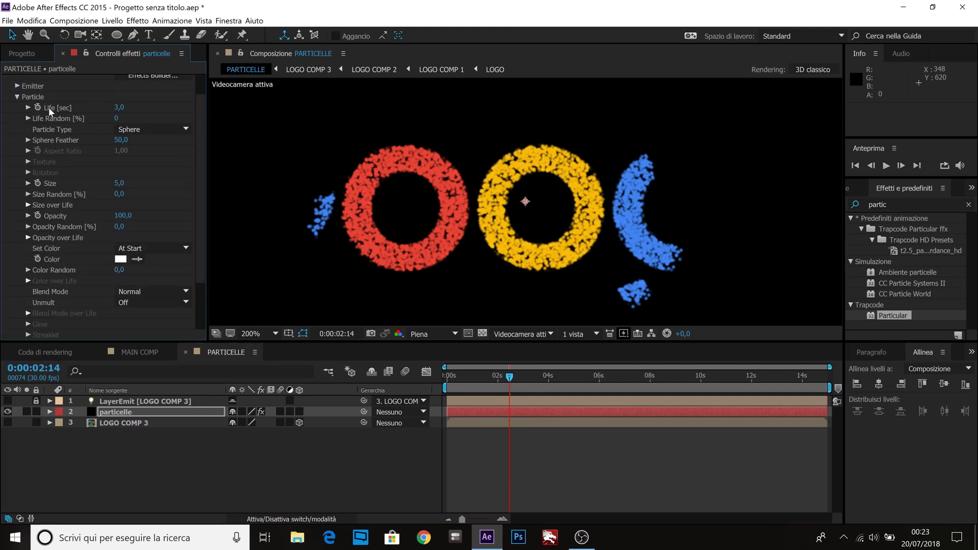
click(119, 108)
text(2)
click(117, 118)
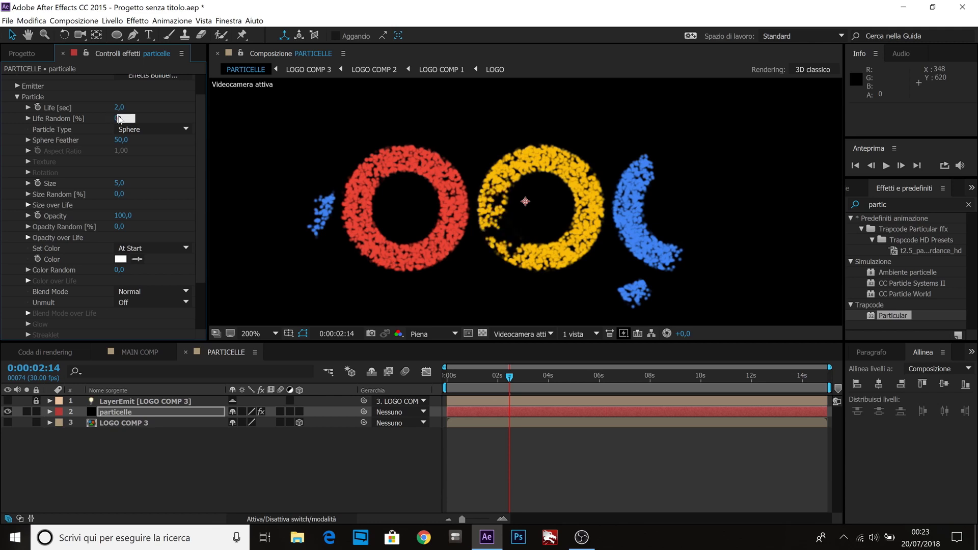
text(1)
Step: Set the particles' Sphere Feather to 0 and Size Random to 100%
click(119, 140)
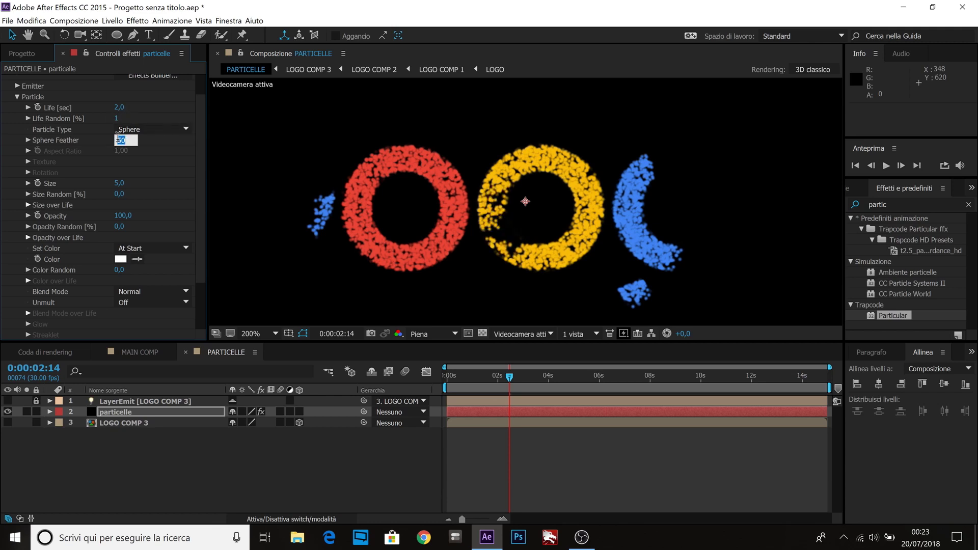
text(0)
key(Return)
click(118, 194)
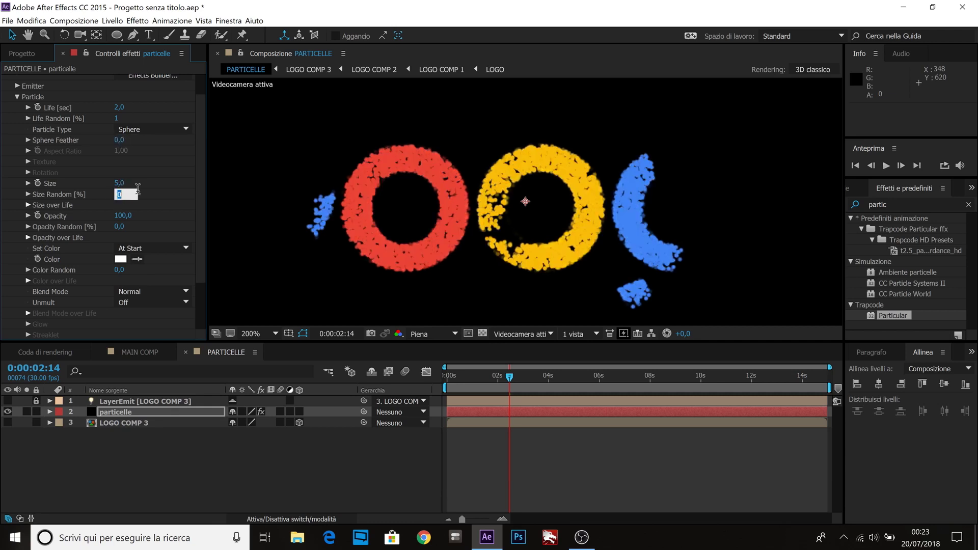
text(100)
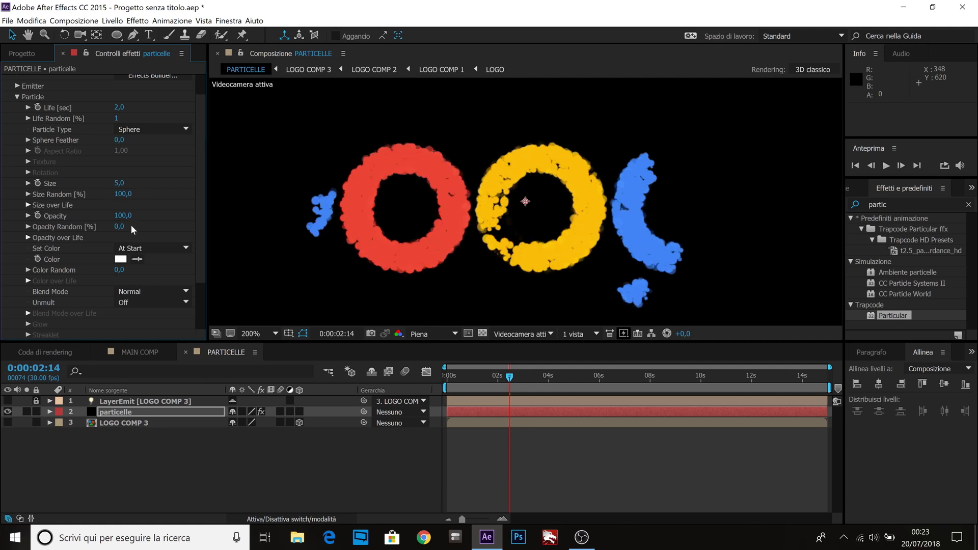
scroll(59, 216, down, 3)
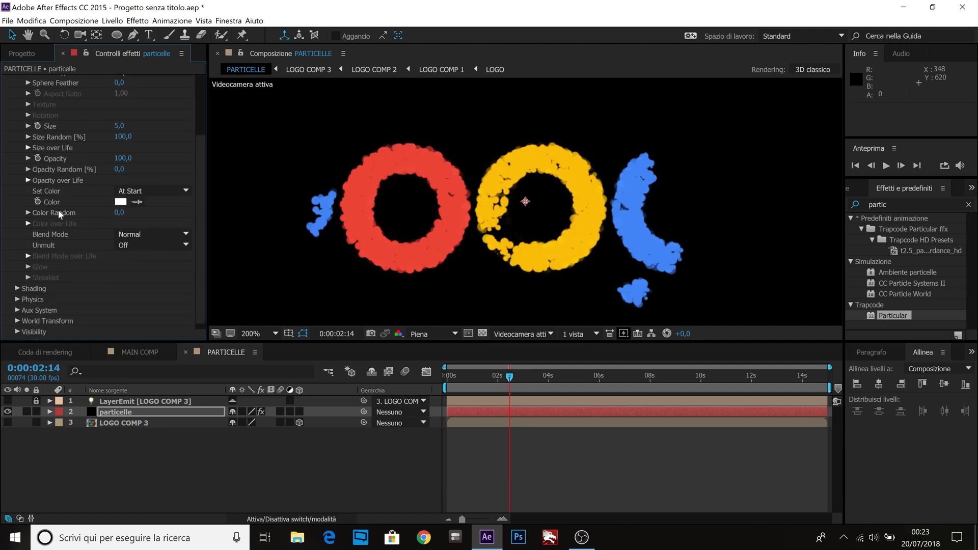
scroll(45, 182, up, 5)
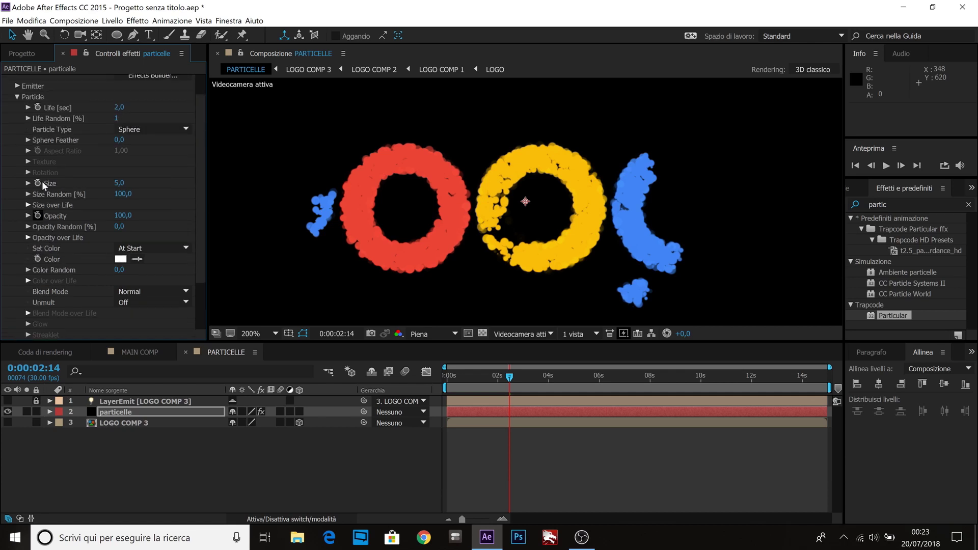
click(17, 124)
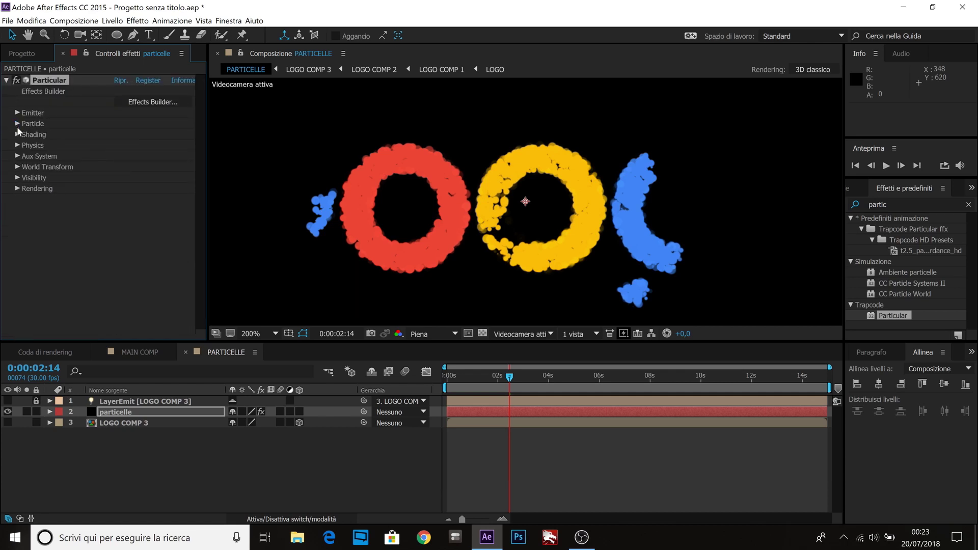
Step: Turn on the Shadowlet shading for both the Main and Aux particles
click(17, 135)
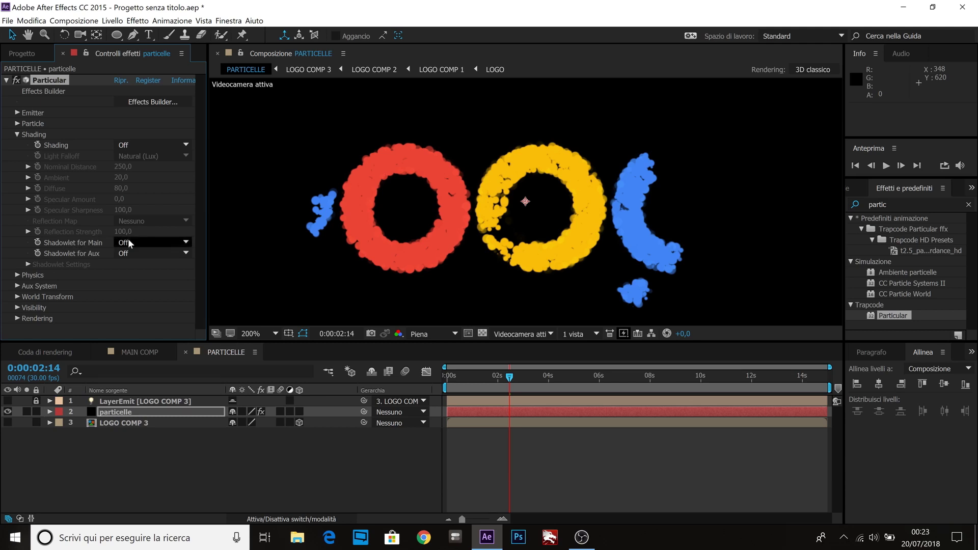
click(146, 243)
click(135, 266)
click(143, 253)
click(133, 276)
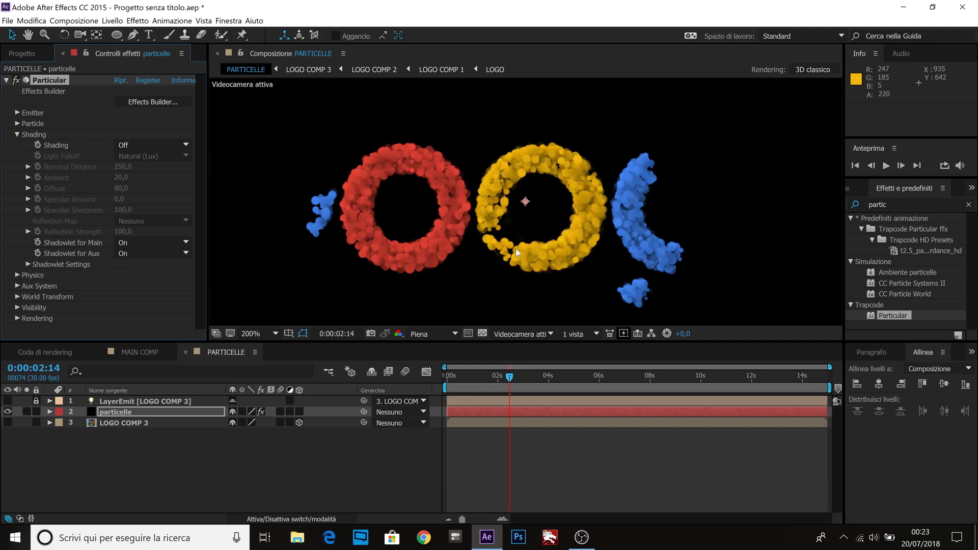
click(17, 135)
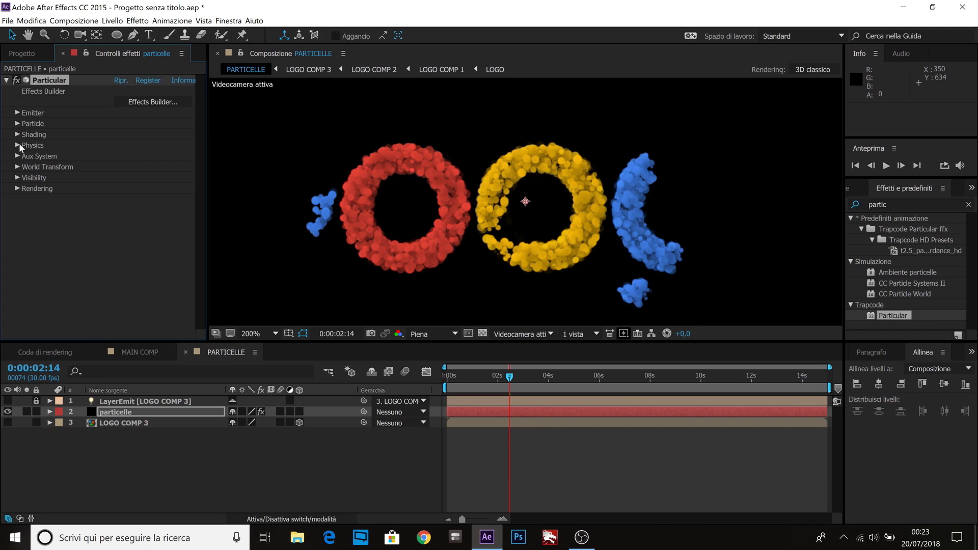
Step: Try 40 for Affect Position in the Turbulence Field of the Air physics, settling on 50
click(17, 145)
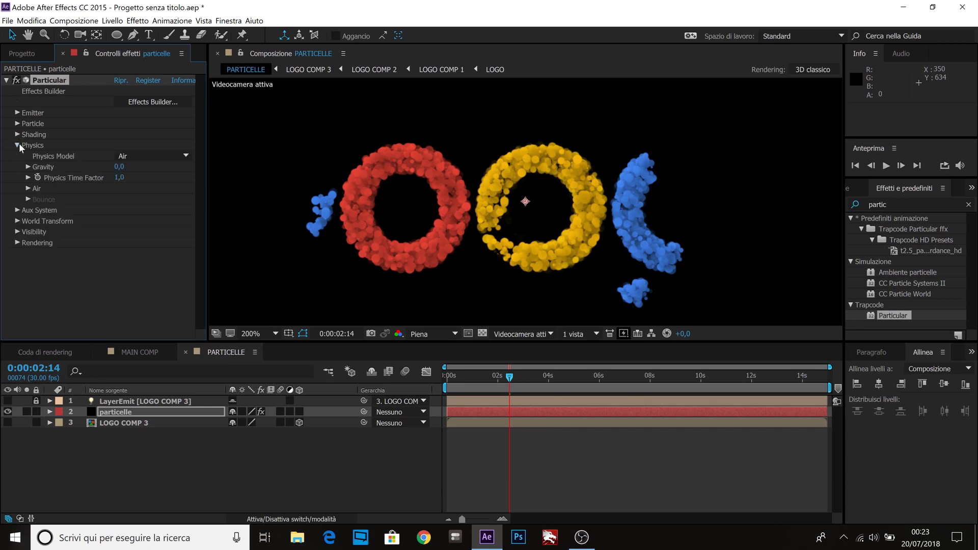
click(28, 189)
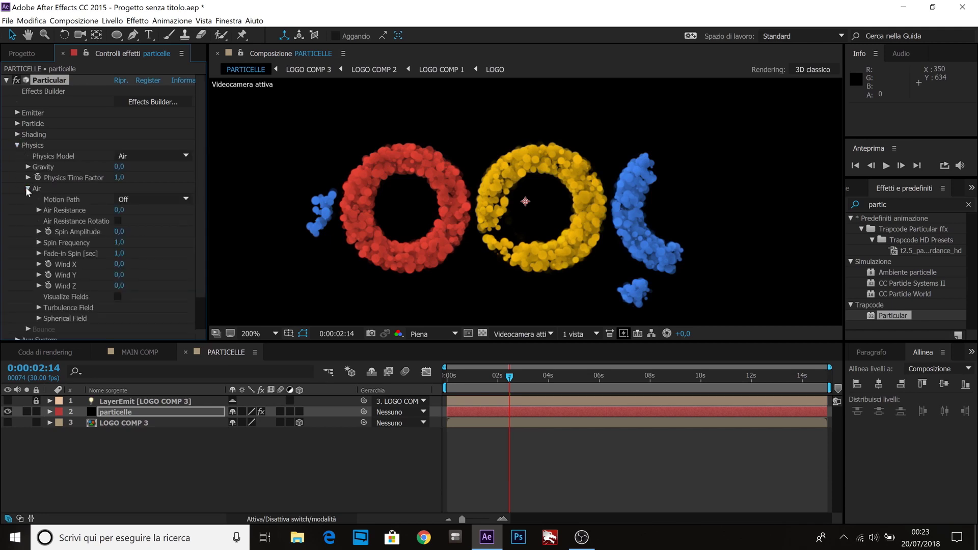
click(39, 308)
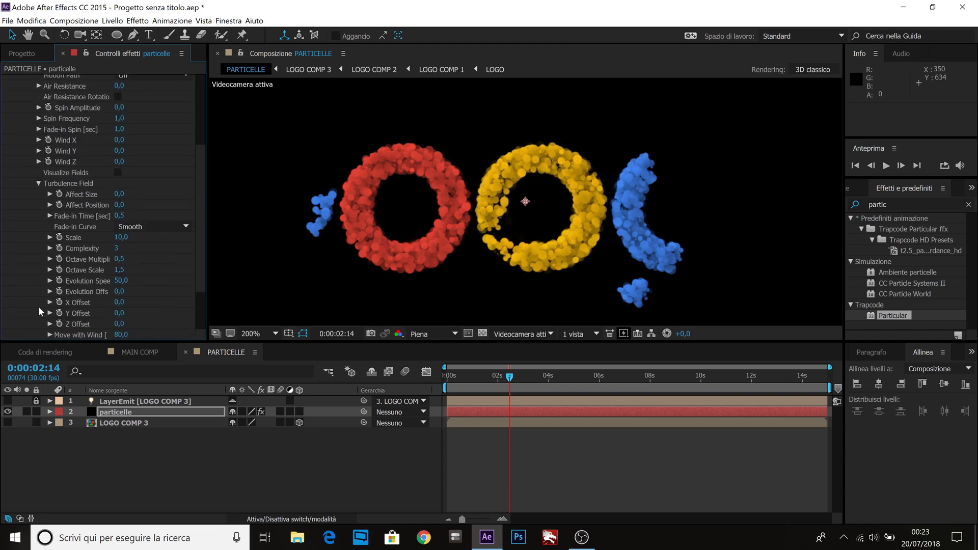
click(119, 205)
text(40)
key(Return)
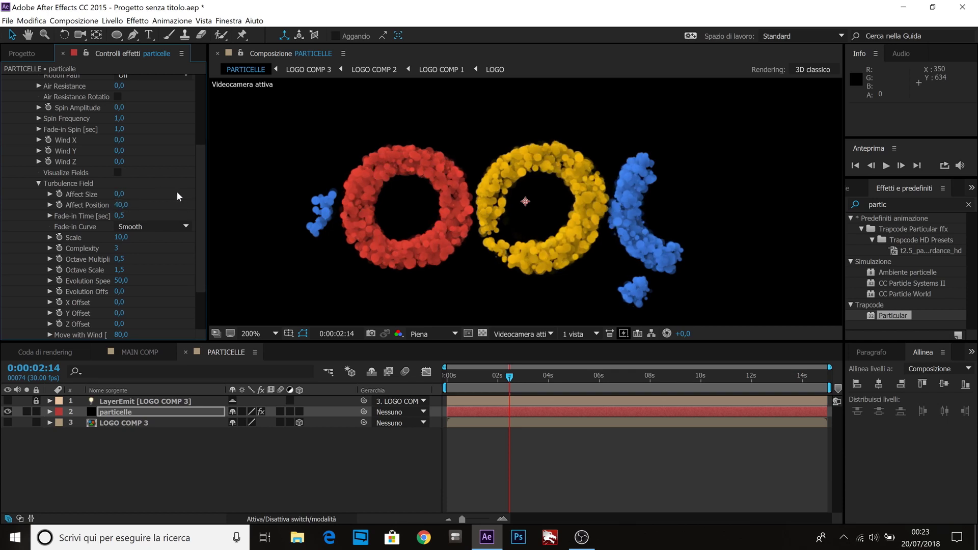
click(127, 204)
text(50)
key(Return)
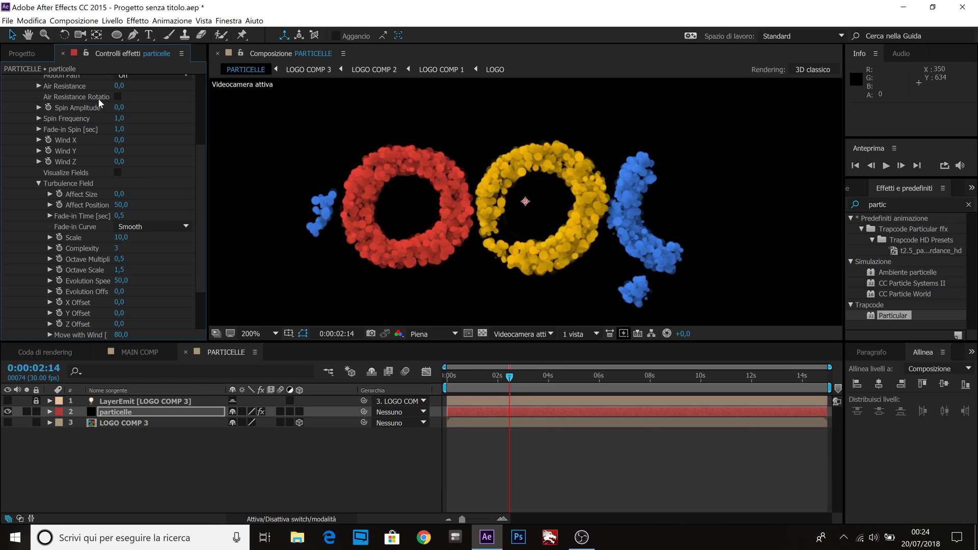
scroll(31, 132, up, 4)
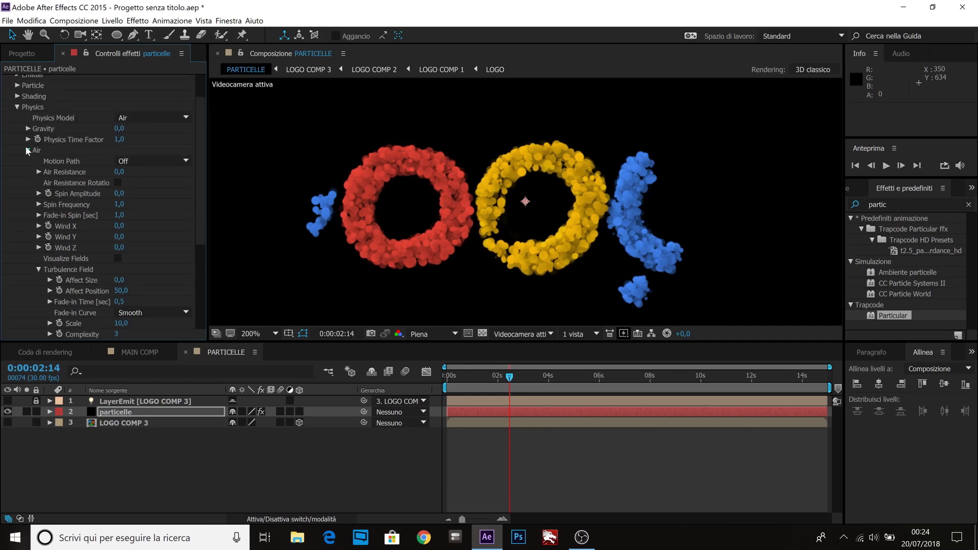
click(27, 149)
click(18, 146)
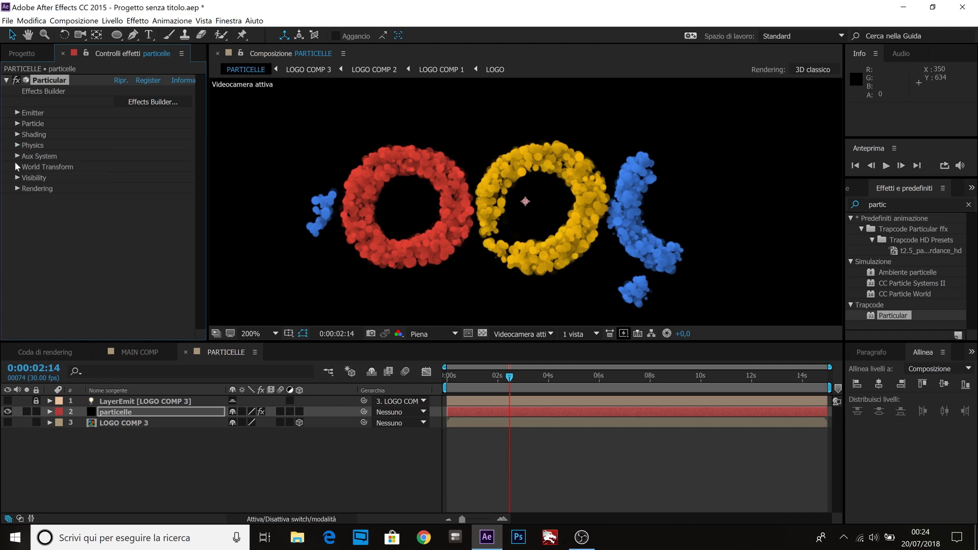
Step: Set the Aux System's Emit option to Continuously in the Particular effect
click(17, 157)
scroll(16, 161, down, 1)
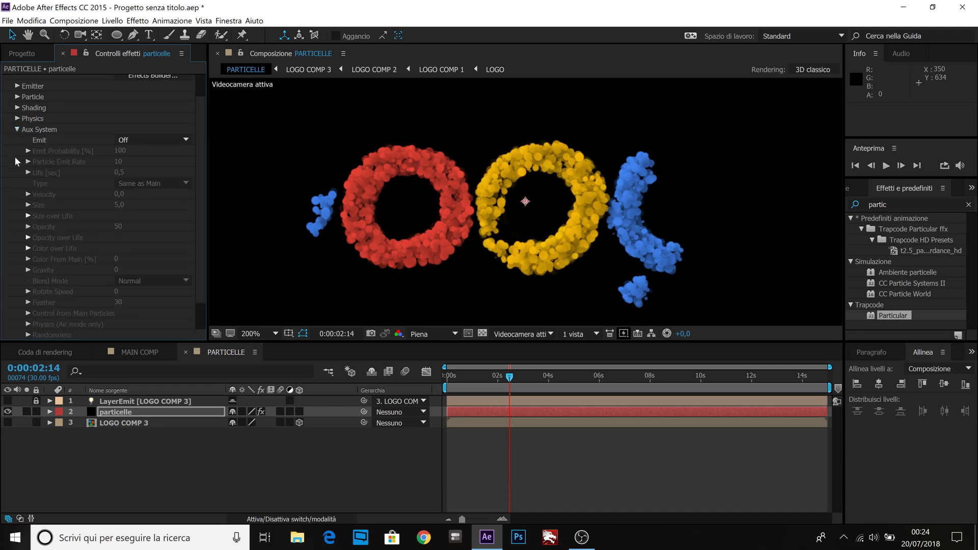
click(141, 139)
click(145, 175)
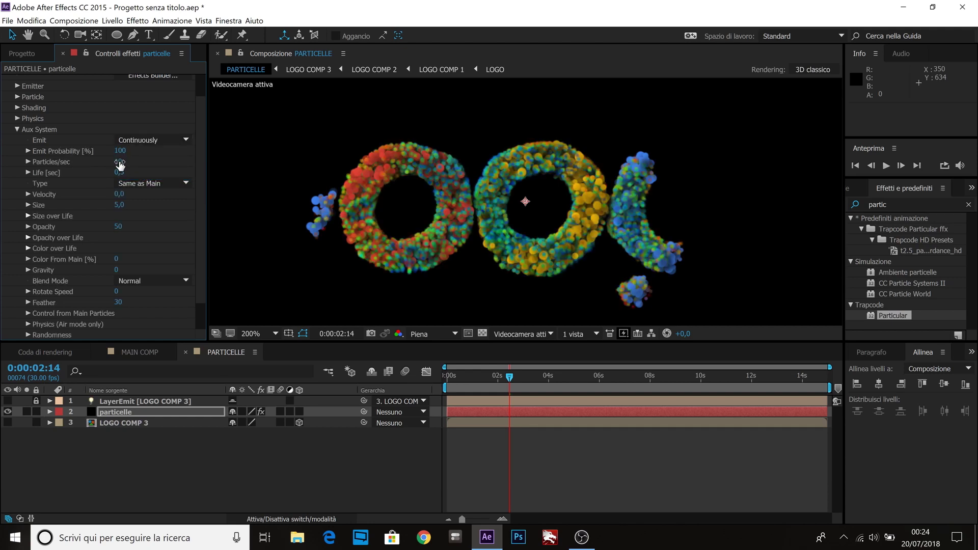
Step: Set the Aux System's Velocity to 12 and Opacity to 100
click(122, 194)
text(12)
key(Return)
click(119, 227)
text(100)
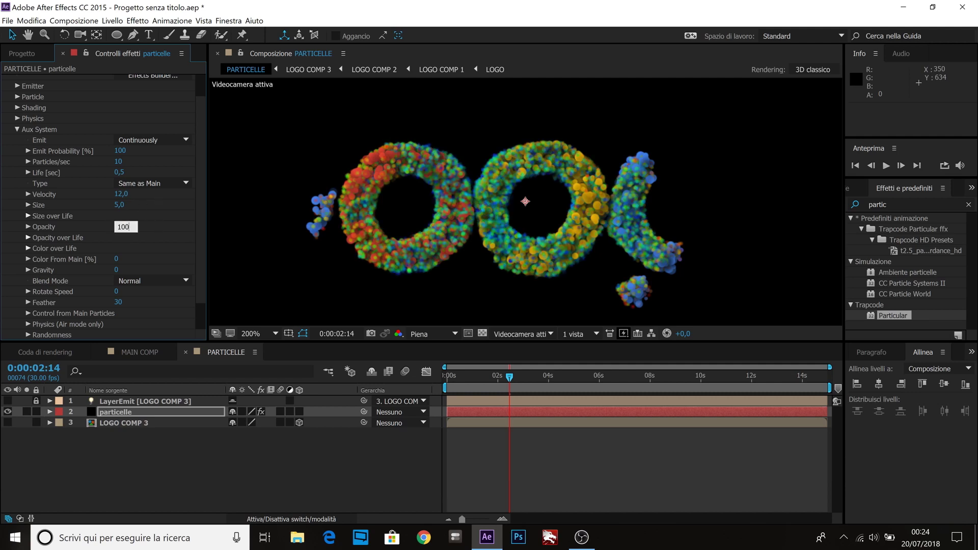
key(Return)
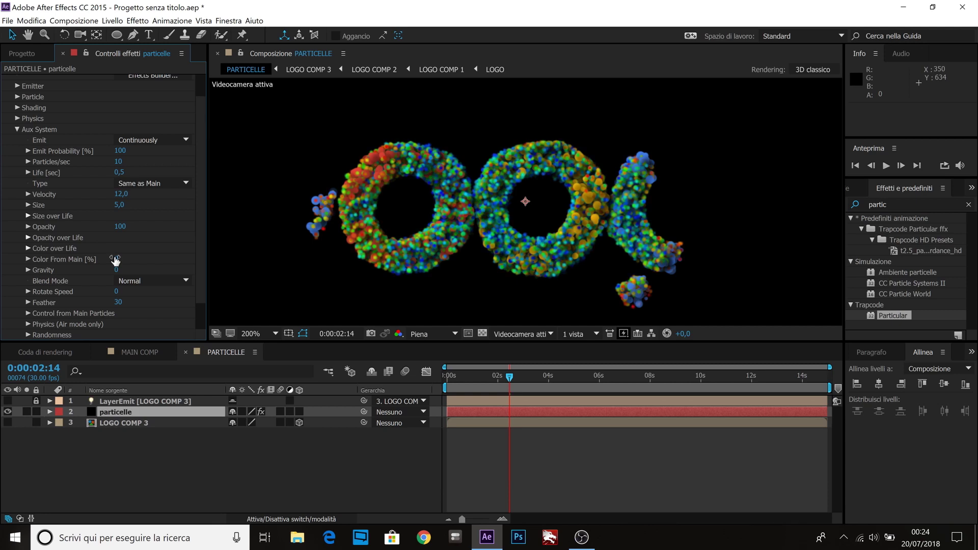
Step: Set the Aux particles' Color From Main to 100% and Feather to 0
click(116, 259)
text(100)
key(Return)
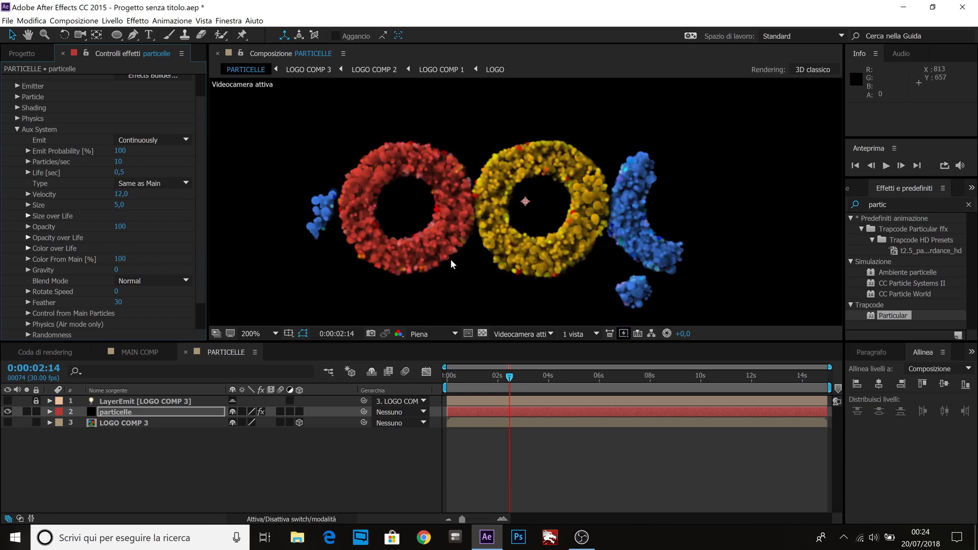
mouse_move(514, 380)
mouse_down()
mouse_move(478, 385)
mouse_move(497, 383)
mouse_up()
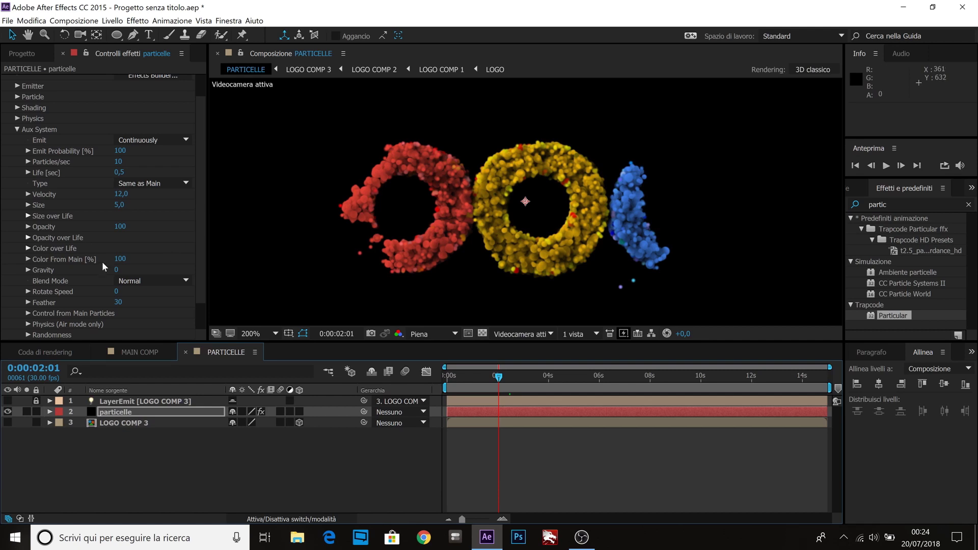
click(123, 302)
click(123, 300)
text(0)
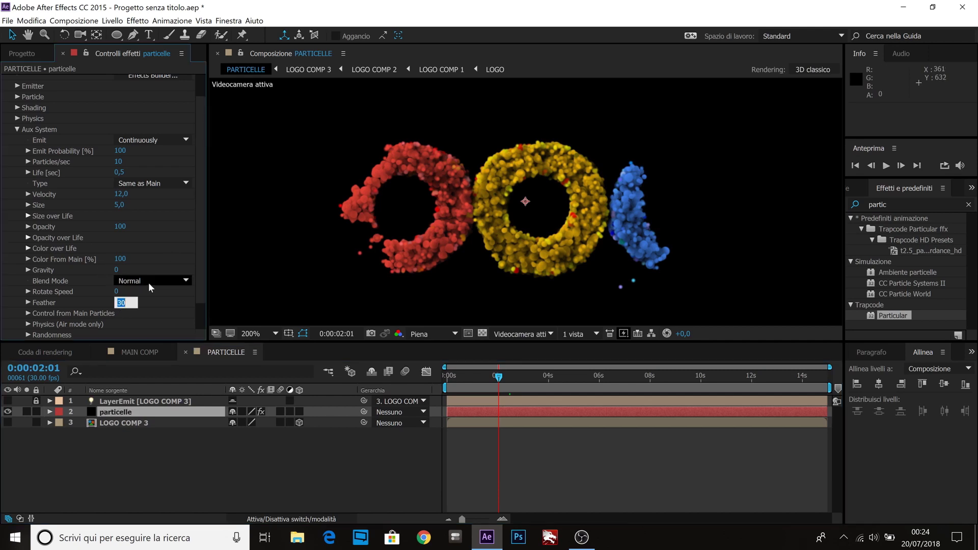
key(Return)
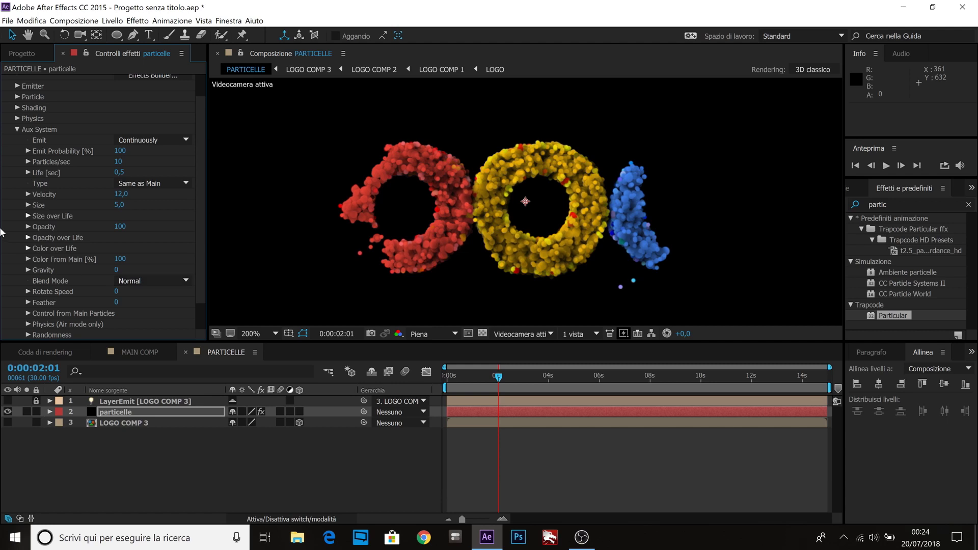
Step: Set Turbulence Position to 300 in the Aux System's Air mode physics and check the particles at 0:00:02:27
scroll(41, 285, down, 2)
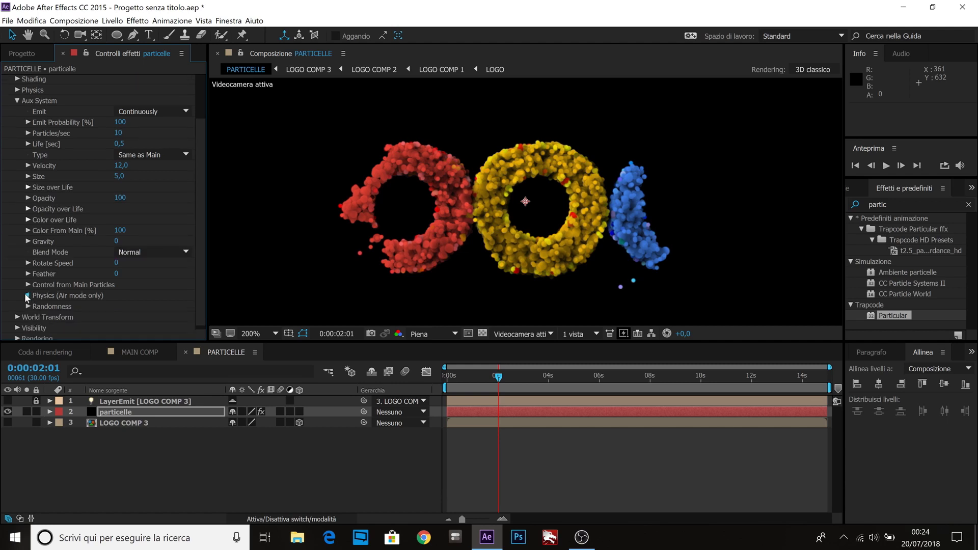
click(28, 295)
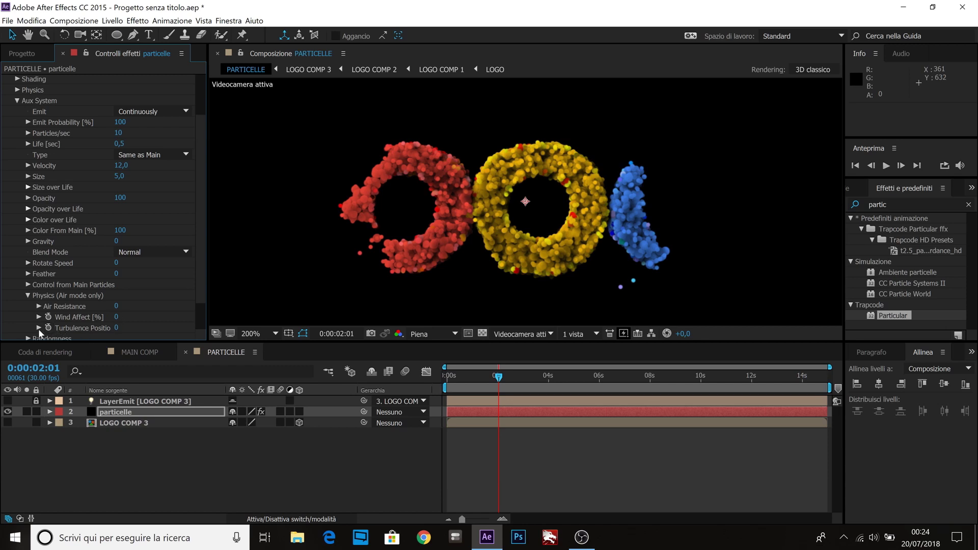
scroll(38, 330, down, 1)
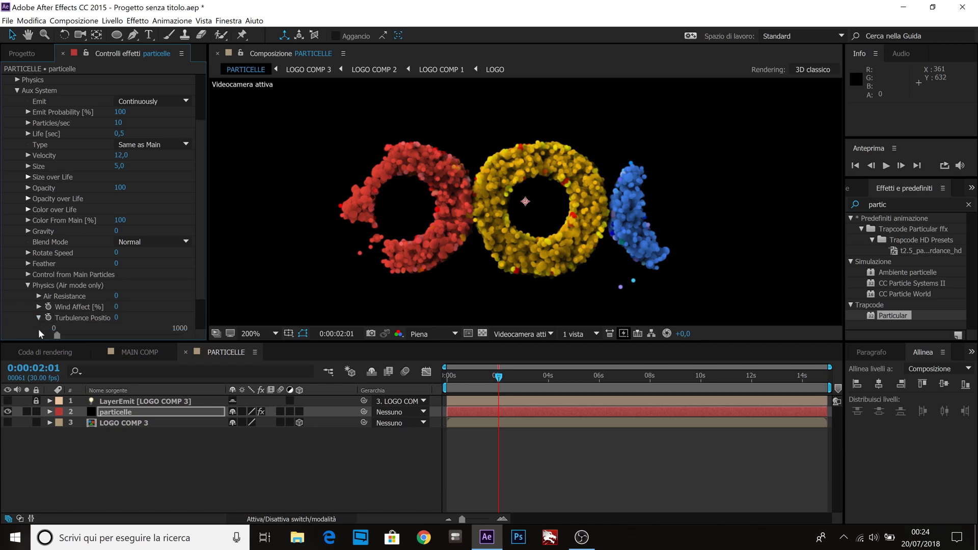
click(116, 318)
text(300)
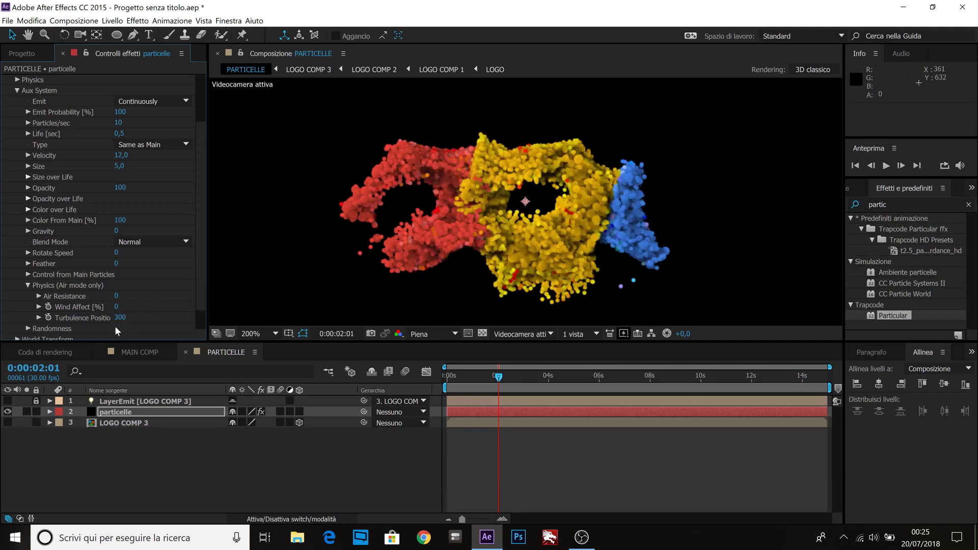
drag(498, 377, 522, 381)
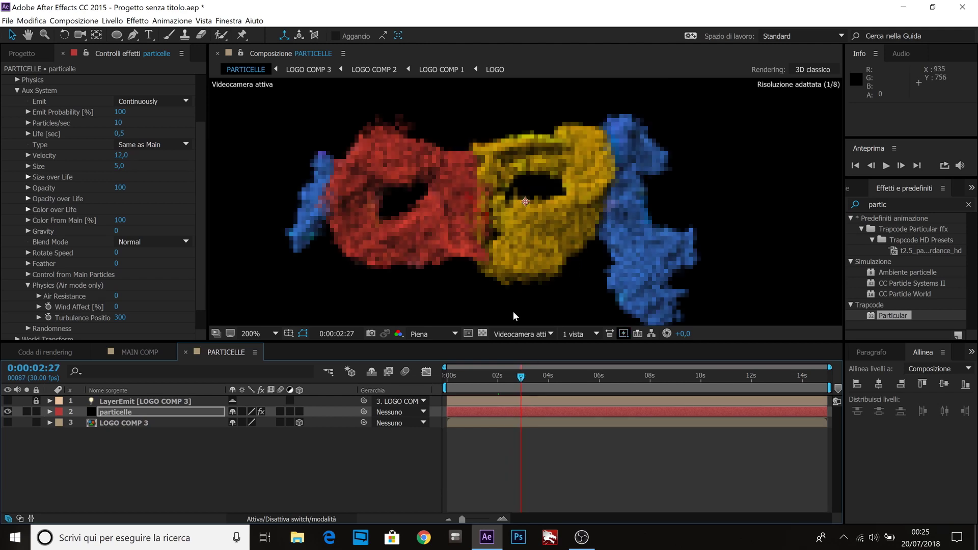
scroll(96, 212, up, 3)
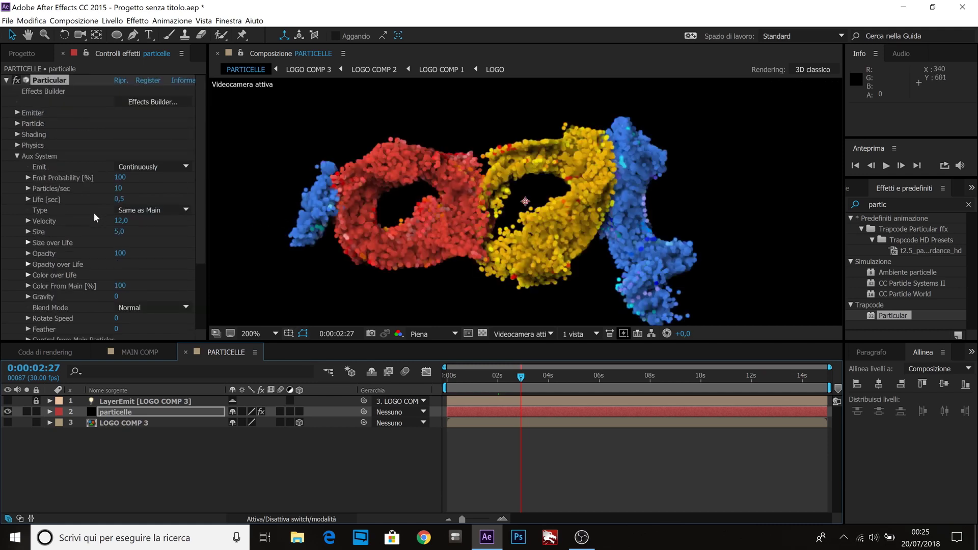
click(16, 156)
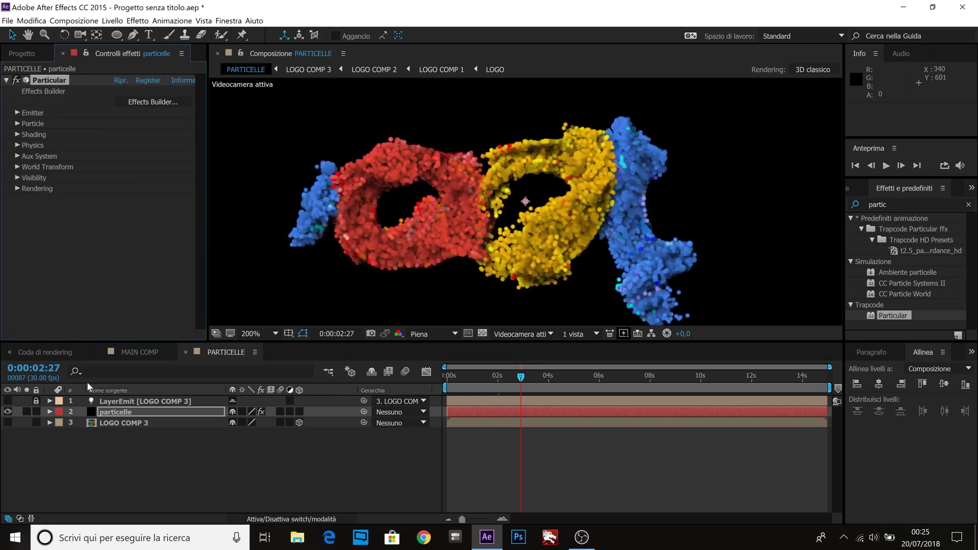
Step: Zoom the composition view out to 100% and move the current time to 0:00:02:12
click(114, 457)
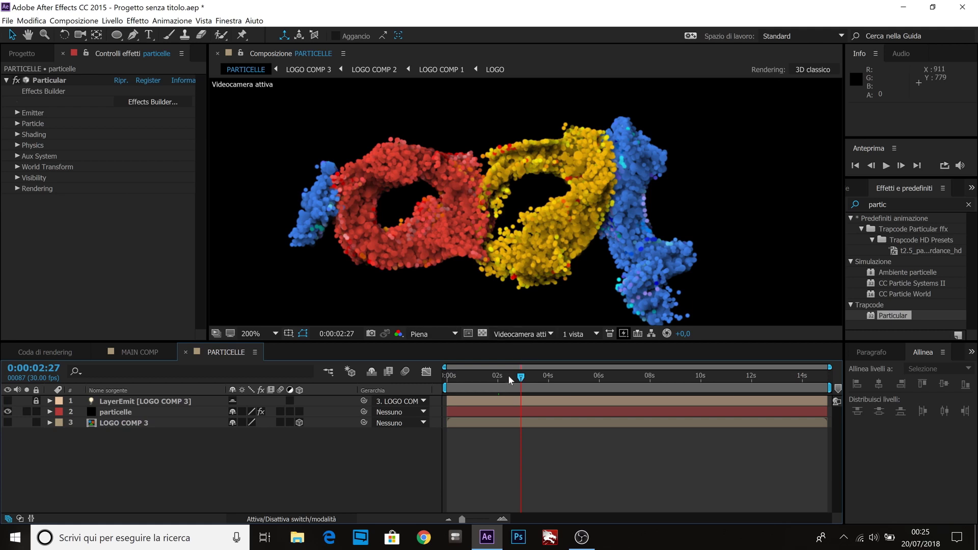
key(comma)
mouse_move(520, 378)
mouse_down()
mouse_move(474, 380)
mouse_move(582, 381)
mouse_move(508, 380)
mouse_up()
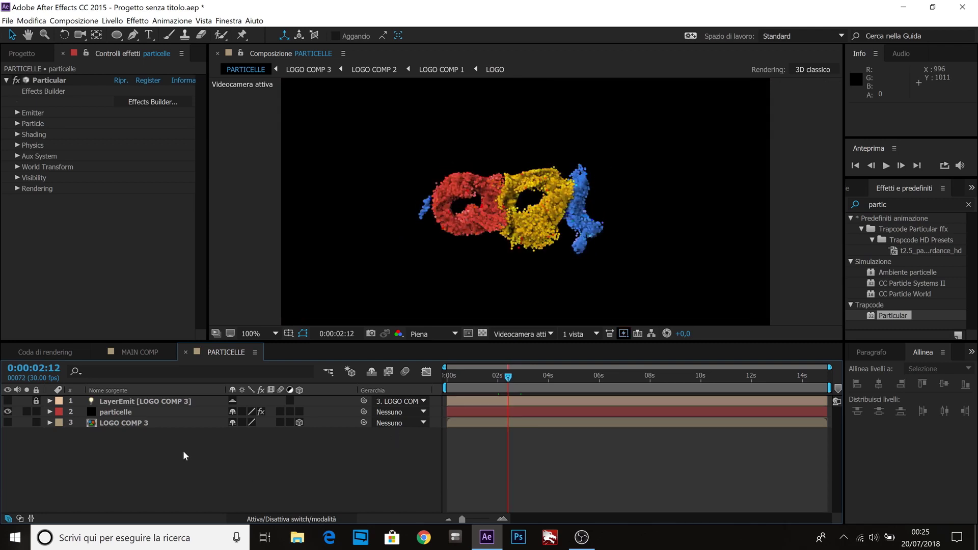
Step: Find the CC Vector Blur effect and apply it to the particelle layer
click(119, 414)
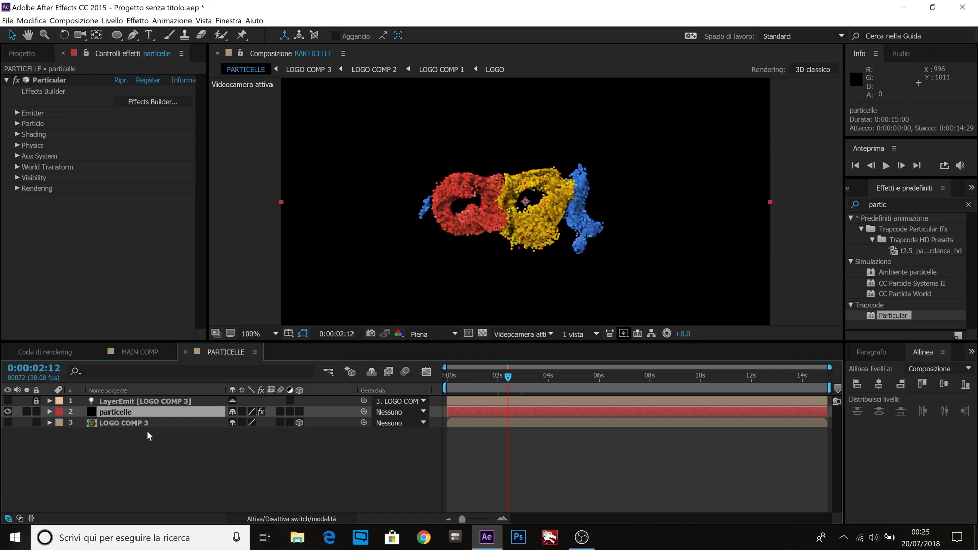
click(890, 203)
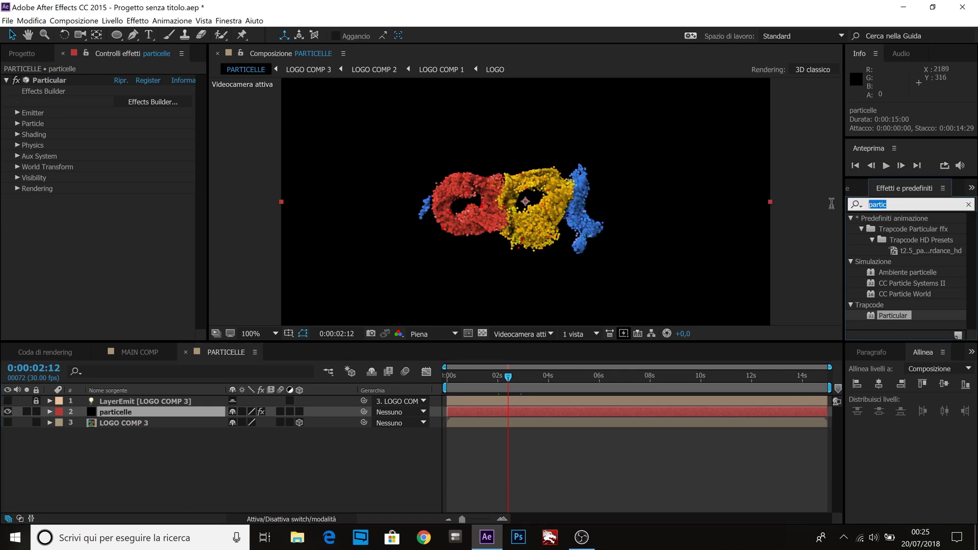
text(cc)
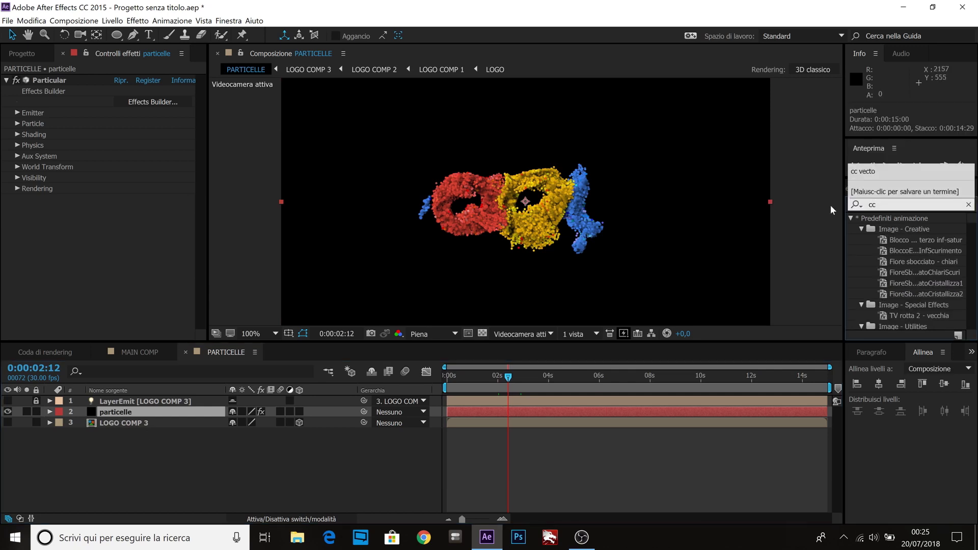
text(vect)
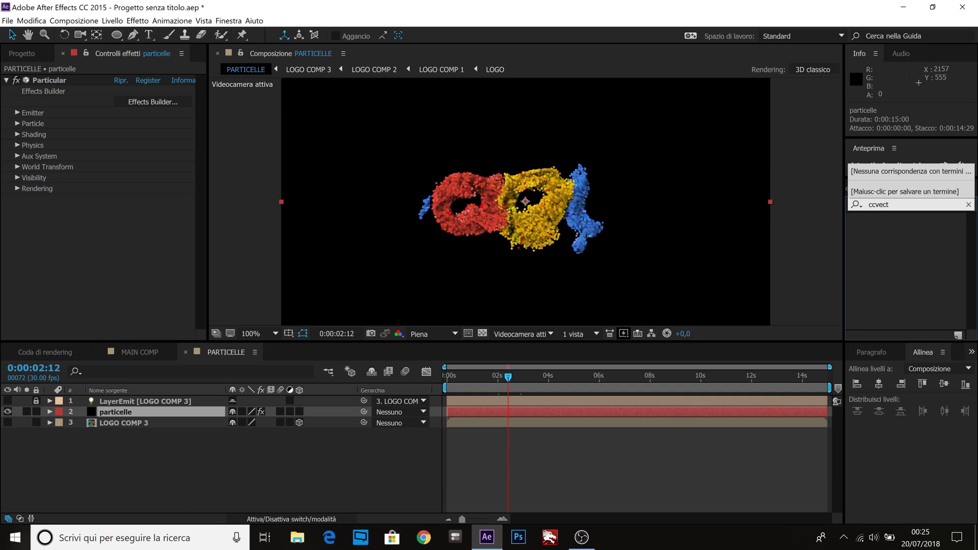
key(BackSpace)
key(BackSpace)
key(BackSpace)
key(BackSpace)
text(vecto)
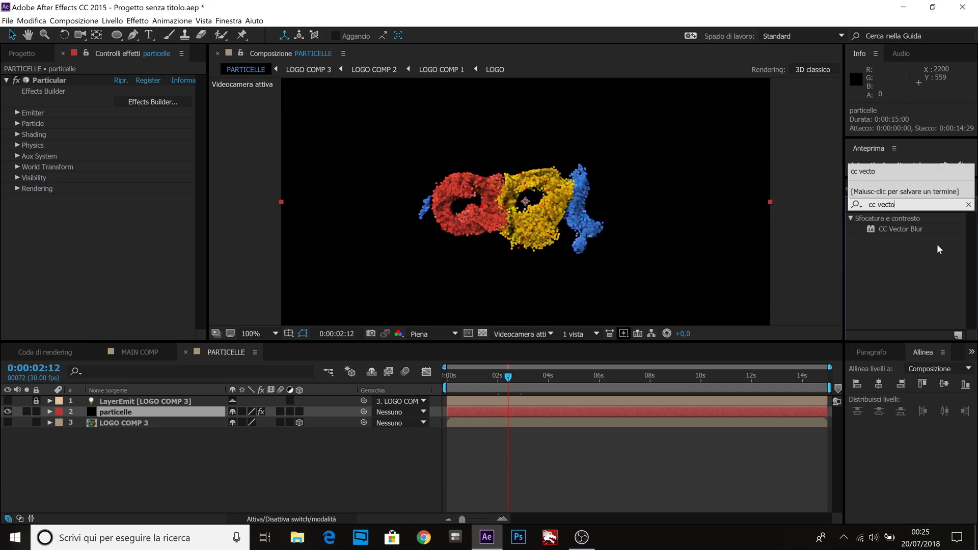
drag(904, 231, 119, 418)
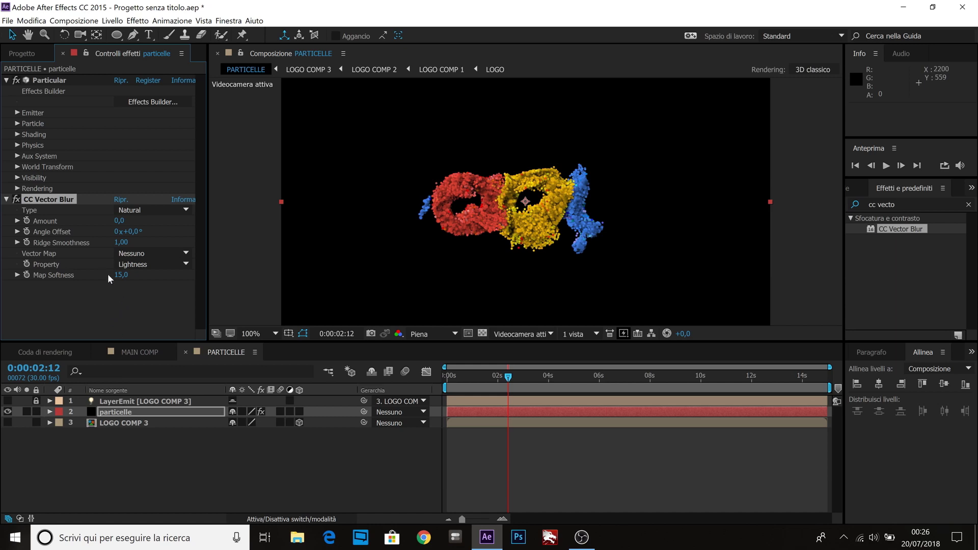
Step: Try 15 for the CC Vector Blur Amount, settling on 10
click(120, 222)
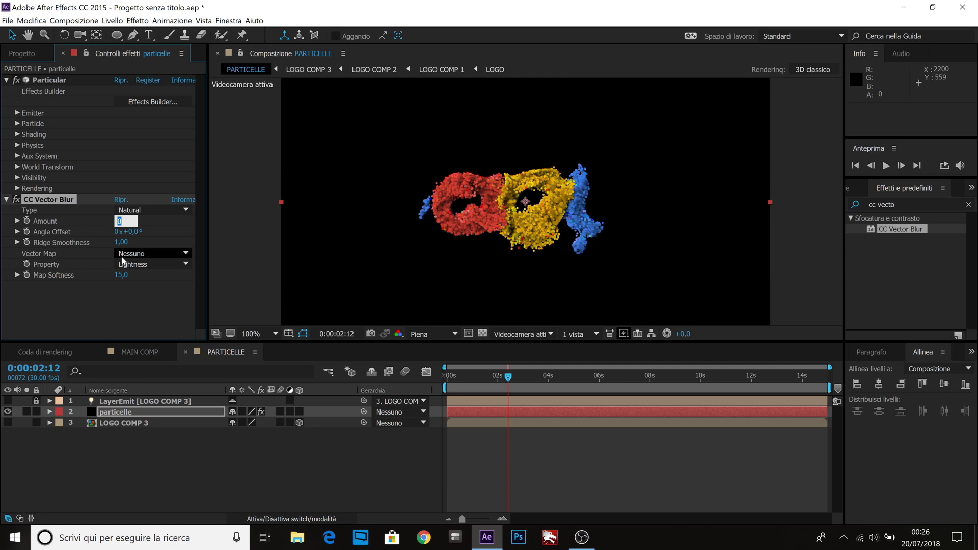
text(15)
click(122, 275)
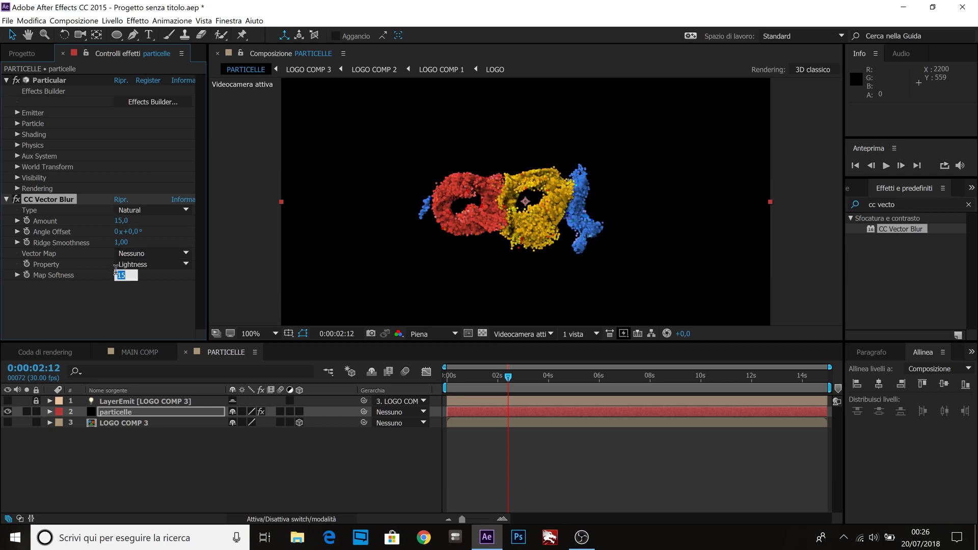
click(125, 221)
text(10)
key(Return)
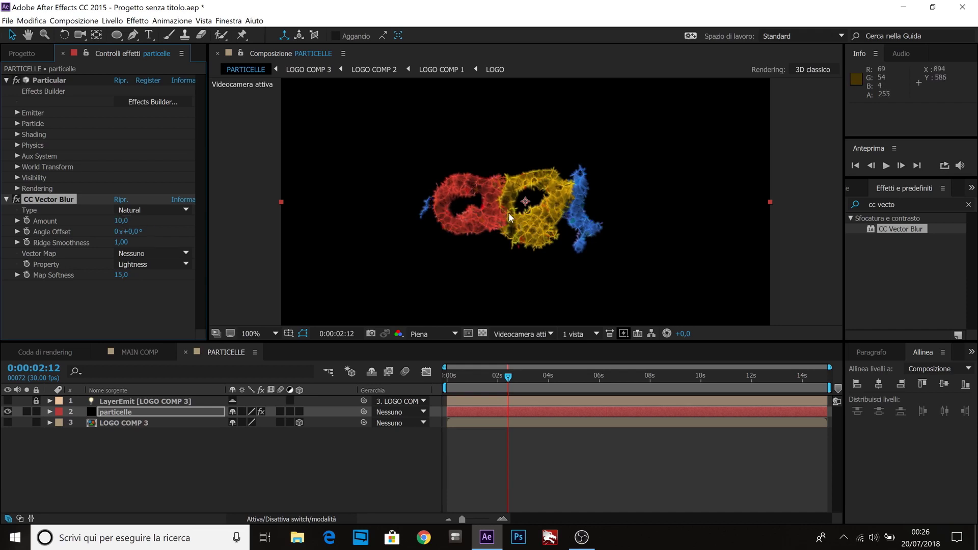
key(period)
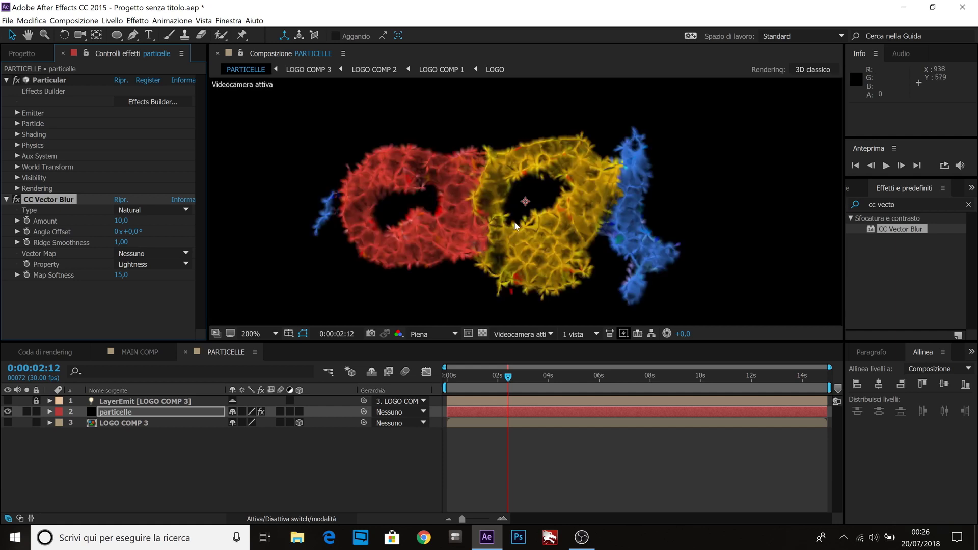
Step: Set the CC Vector Blur Map Softness to 12 and Type to Perpendicular, and check the look at 0:00:01:26
click(120, 275)
text(12)
key(Return)
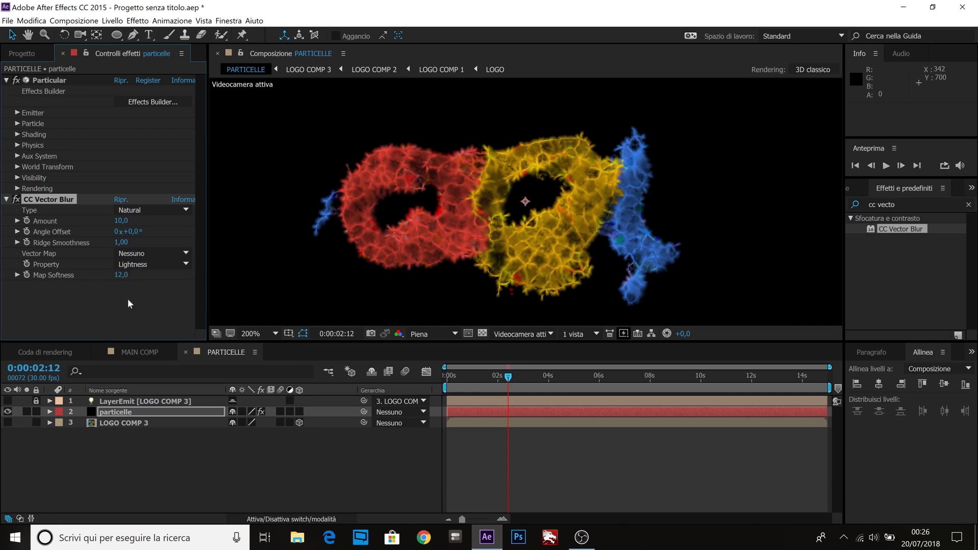
click(149, 212)
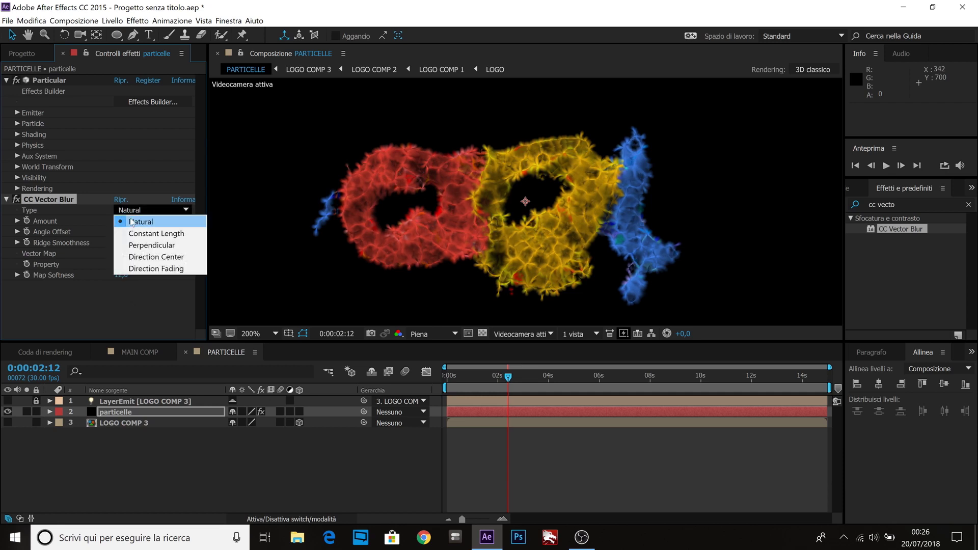
click(152, 245)
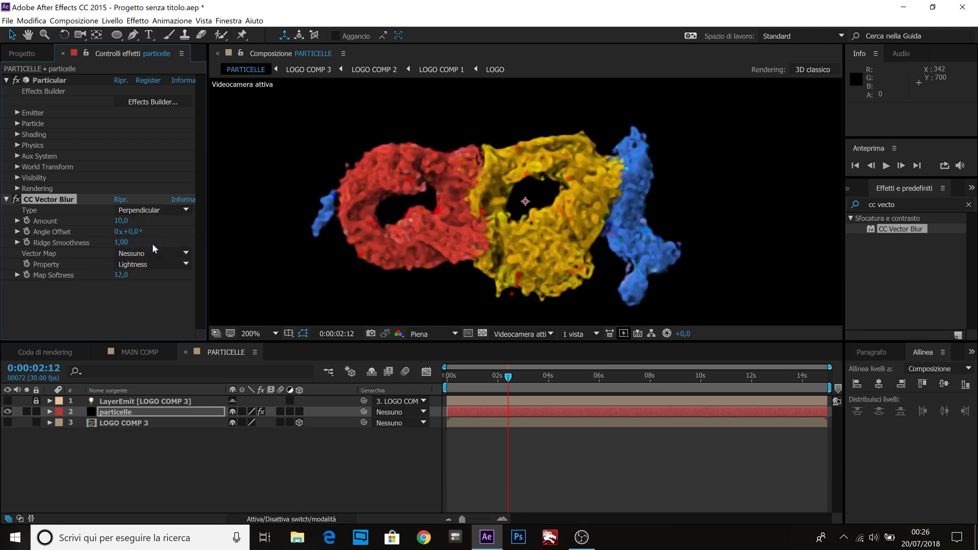
drag(507, 385, 494, 380)
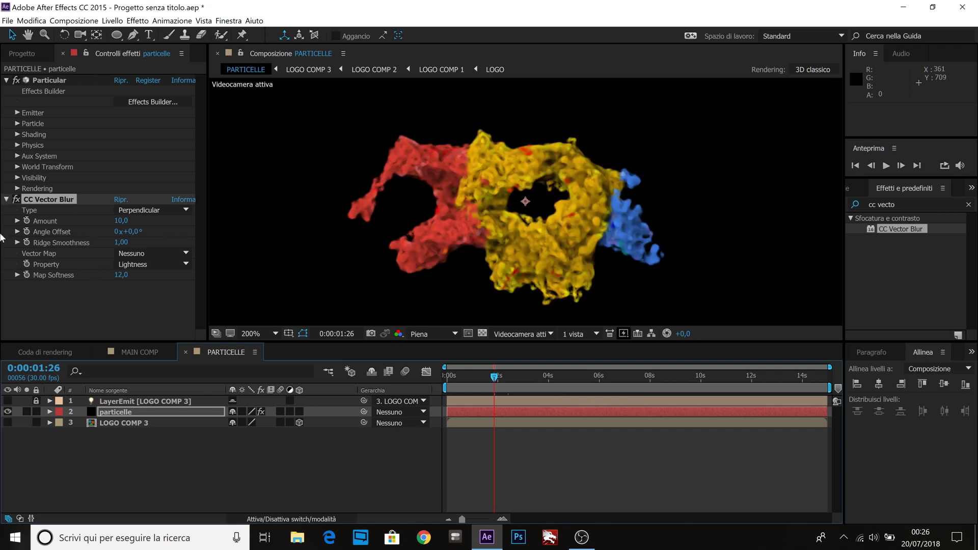
click(109, 431)
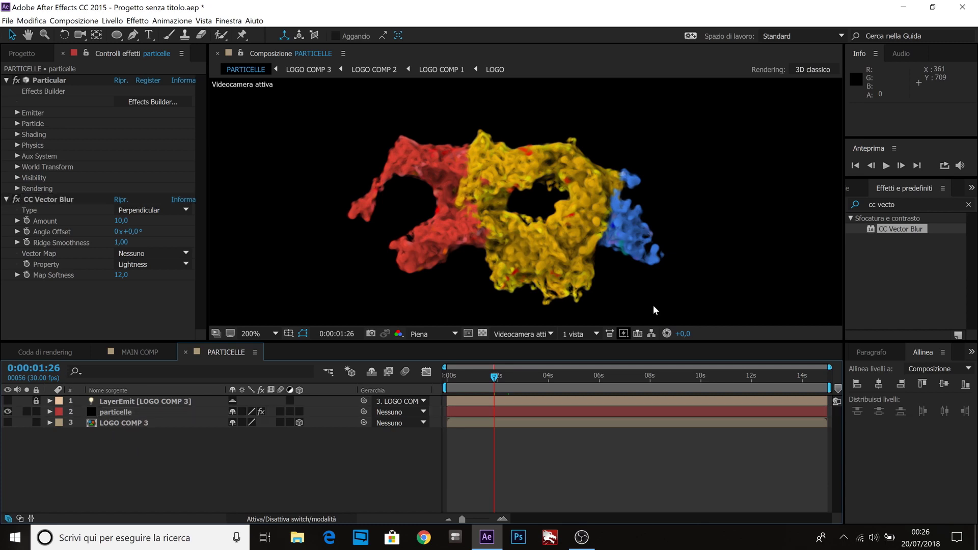
Step: Search the effects for "sfocatura" and apply Sfocatura avanzata to the particelle layer
click(920, 206)
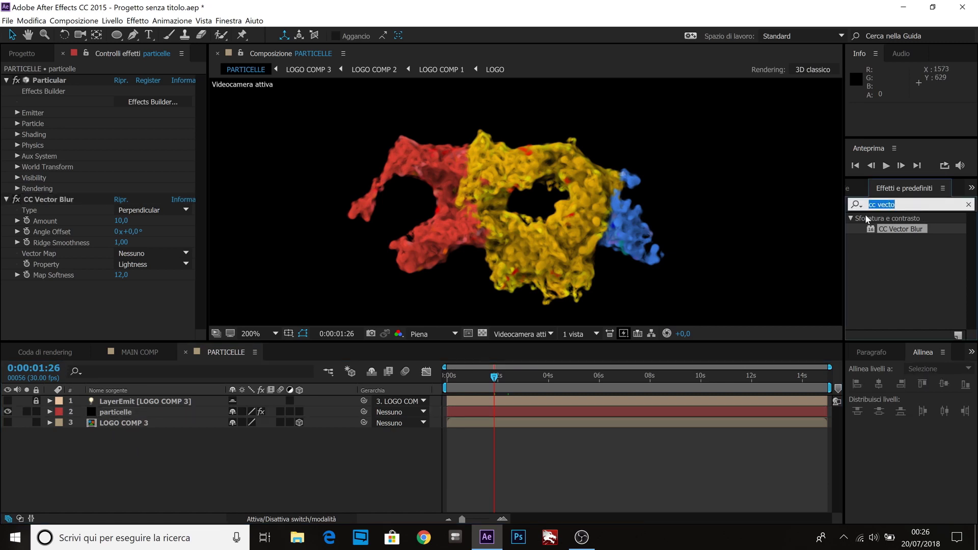
text(sfo)
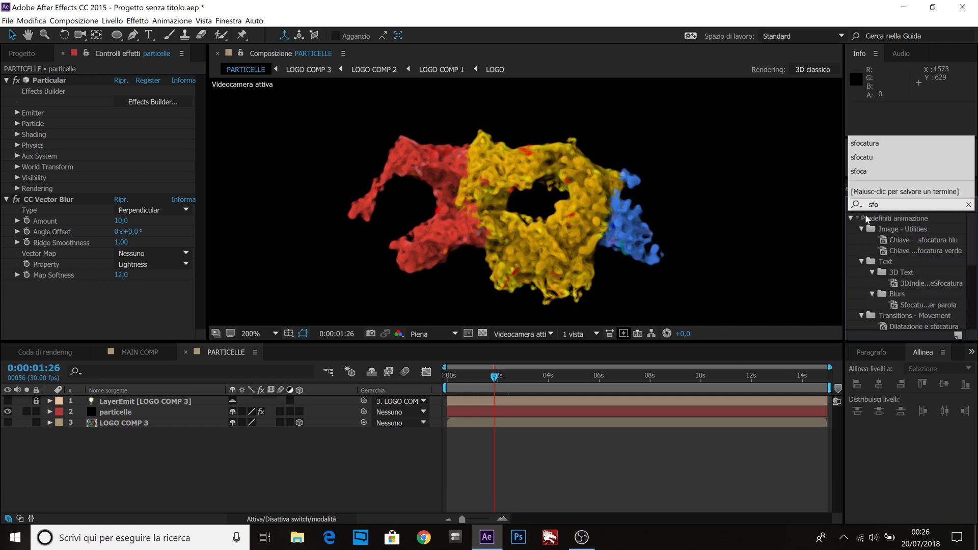
key(BackSpace)
key(BackSpace)
key(BackSpace)
text(nit)
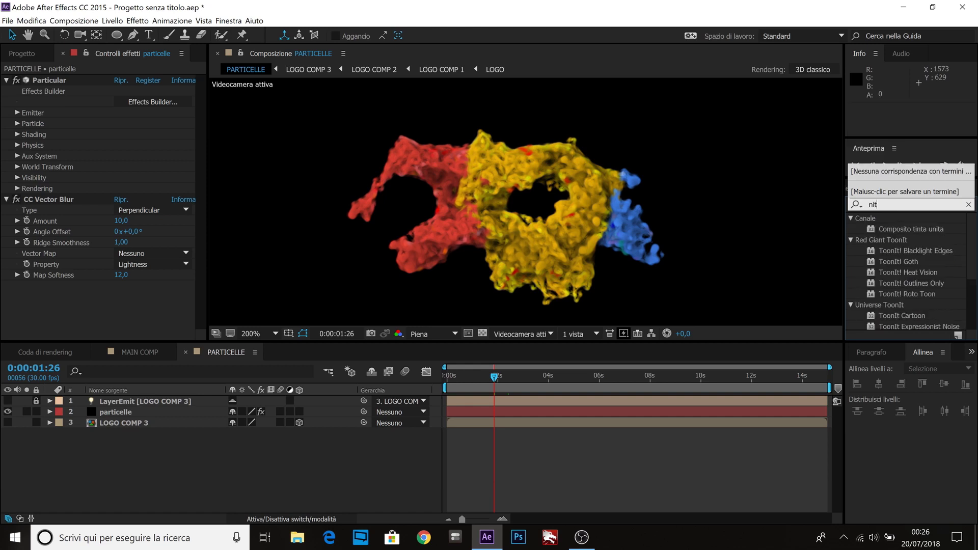
key(BackSpace)
key(BackSpace)
key(BackSpace)
text(sf)
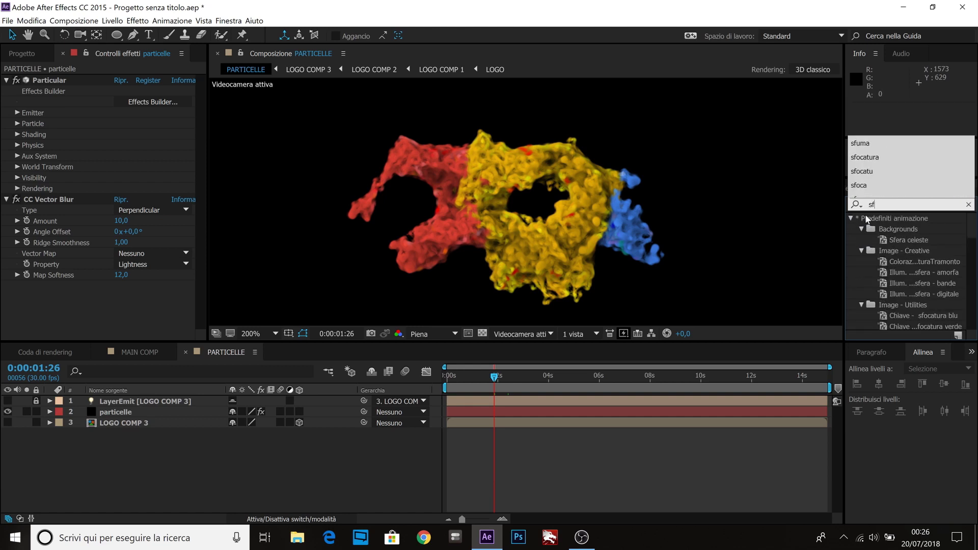
text(ocatura)
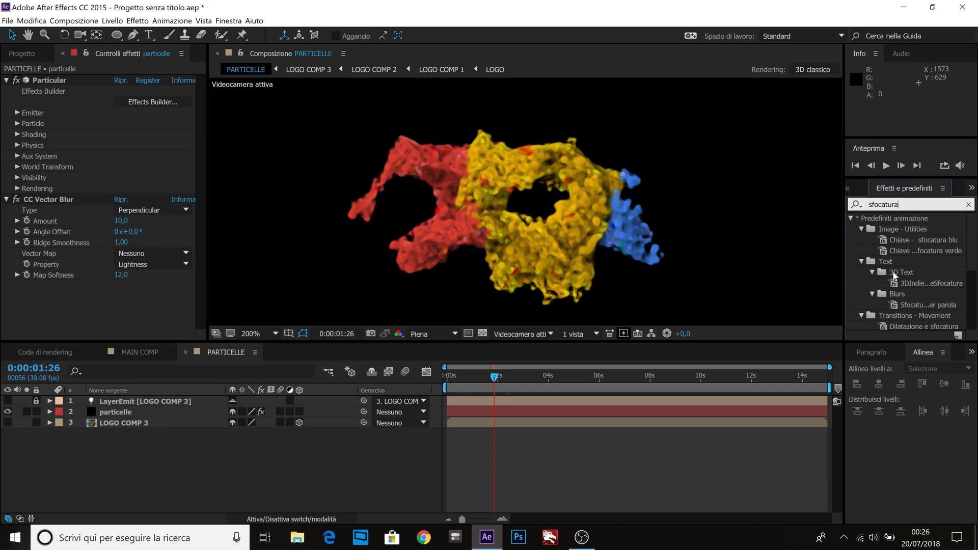
scroll(918, 308, down, 3)
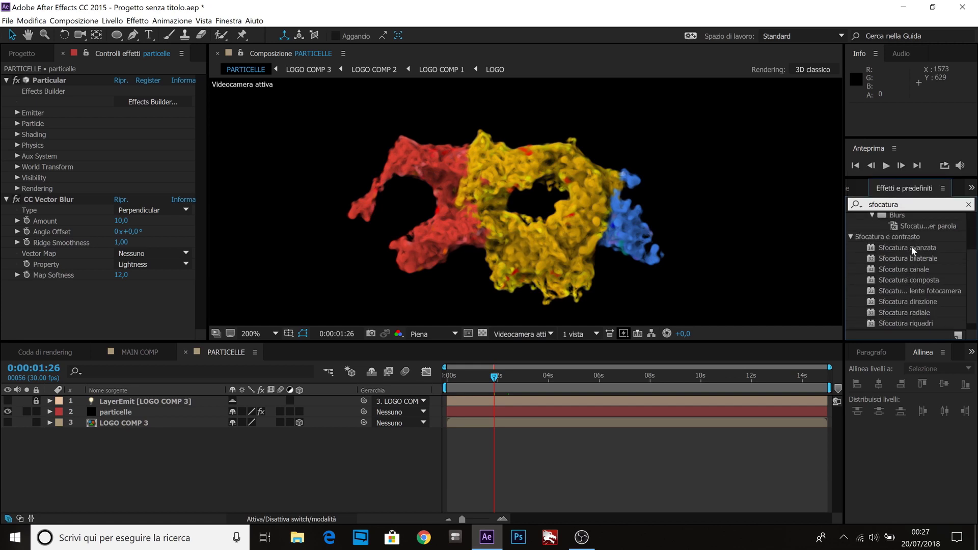
drag(913, 247, 131, 412)
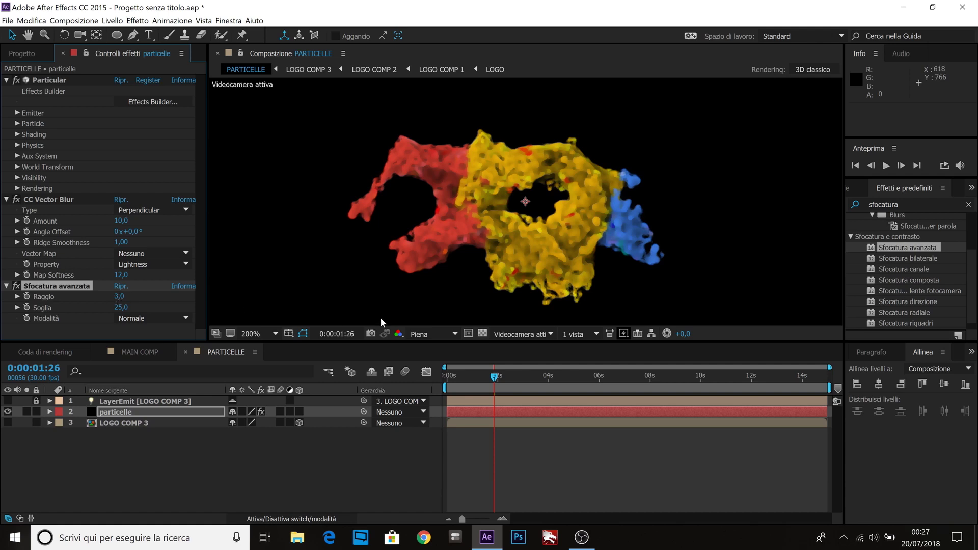
Step: Check the blurred particles at 0:00:03:03 with the whole frame in view, and collapse the three effects on the particelle layer
drag(494, 378, 526, 379)
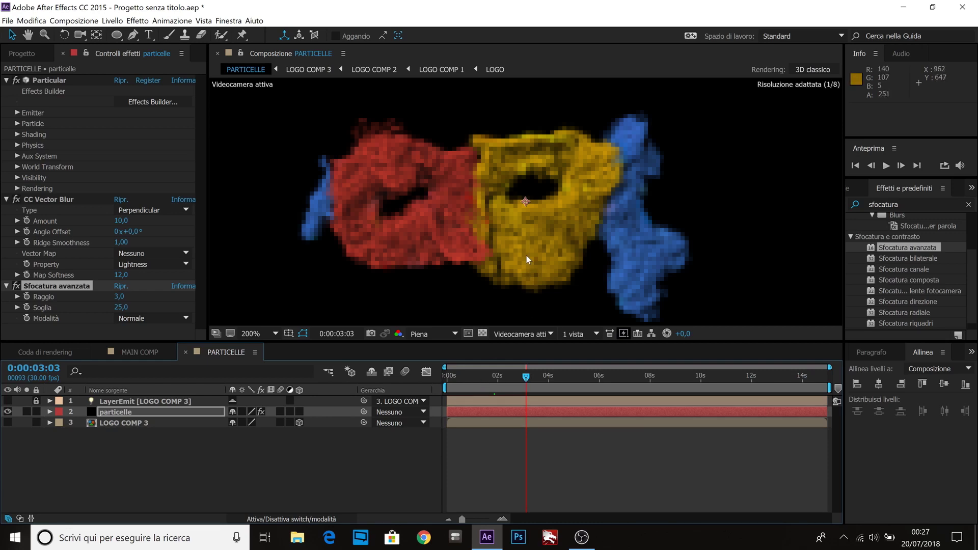
scroll(525, 255, down, 2)
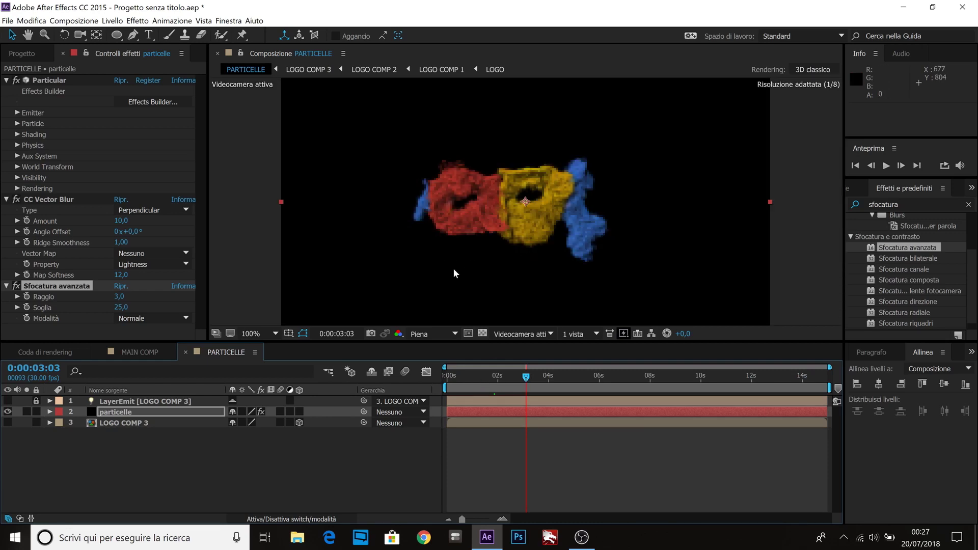
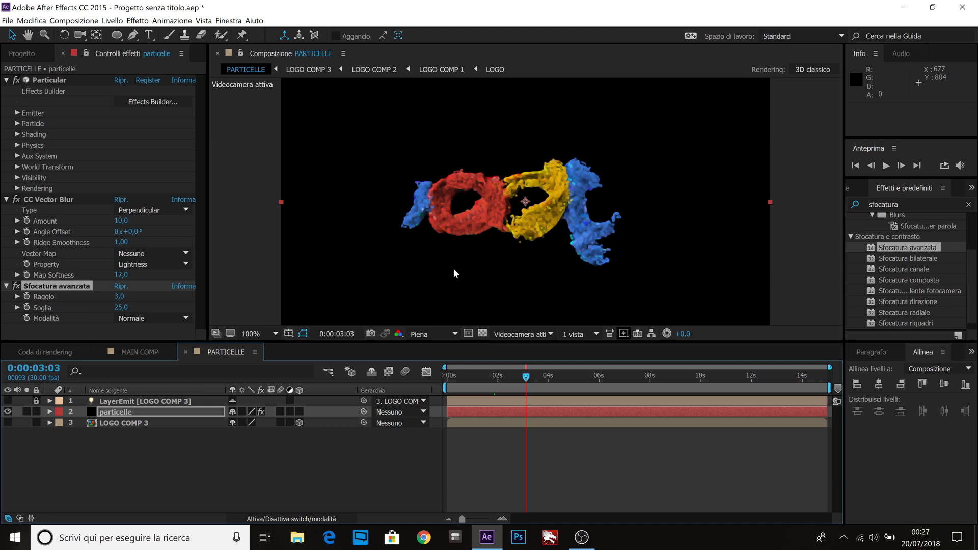
click(6, 286)
click(6, 199)
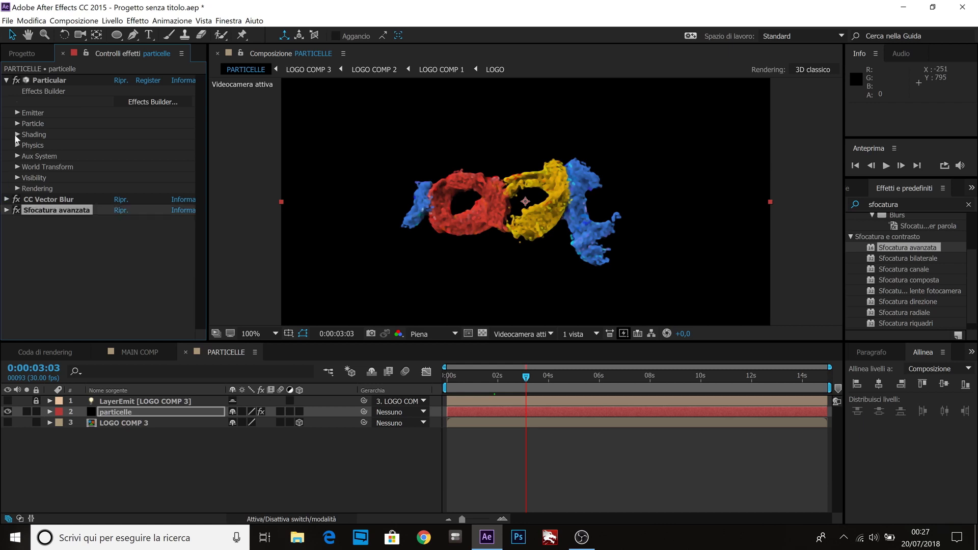
click(7, 80)
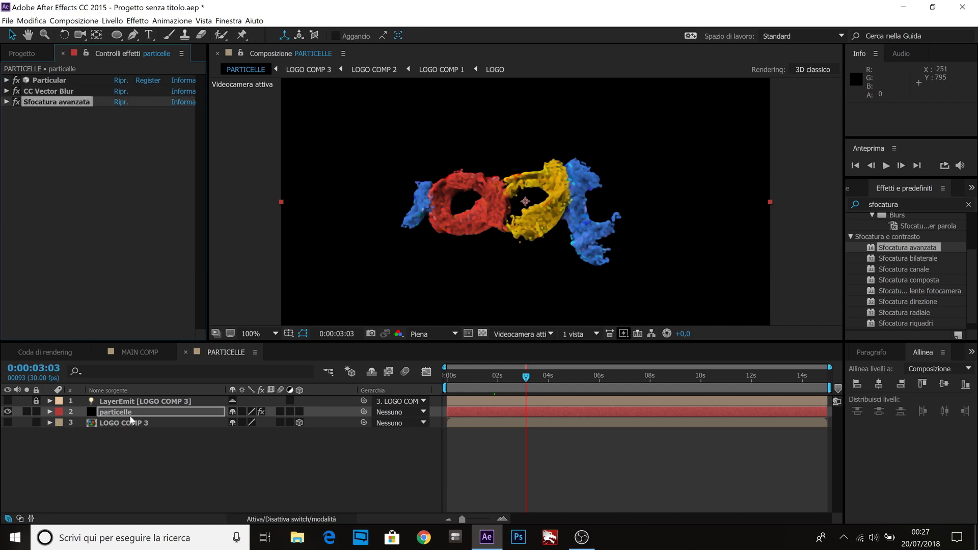
Step: Create a new black solid named "polvere particelle" in the PARTICELLE composition
click(161, 458)
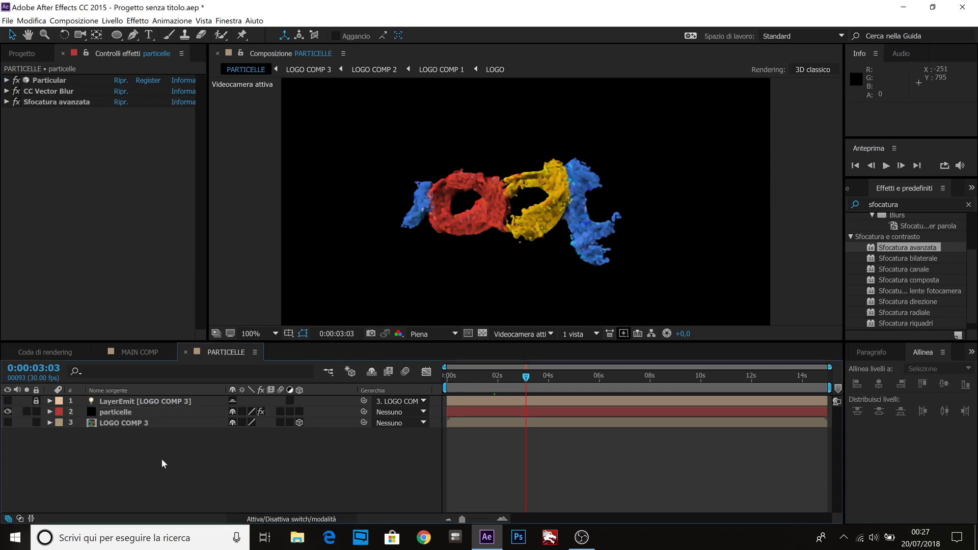
right_click(147, 483)
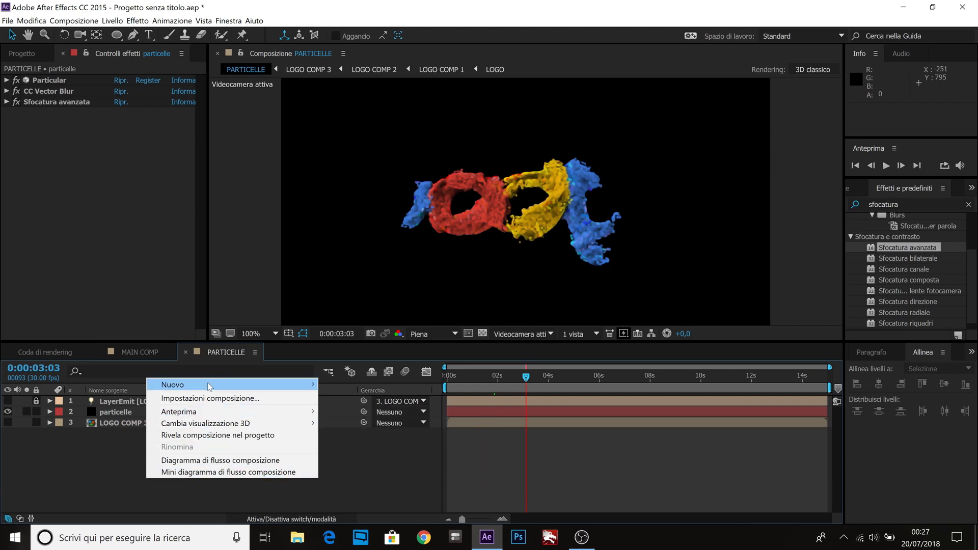
mouse_move(207, 383)
click(349, 408)
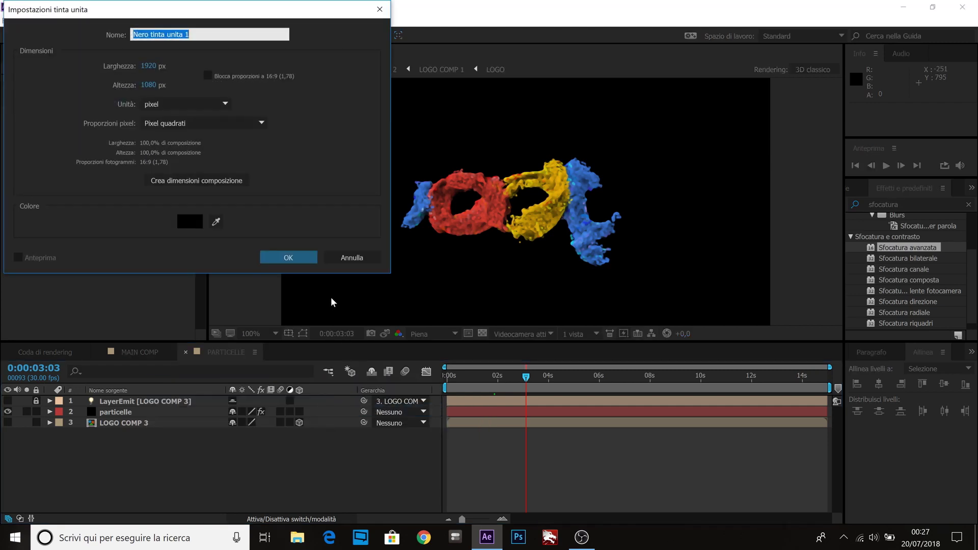
text(polvere )
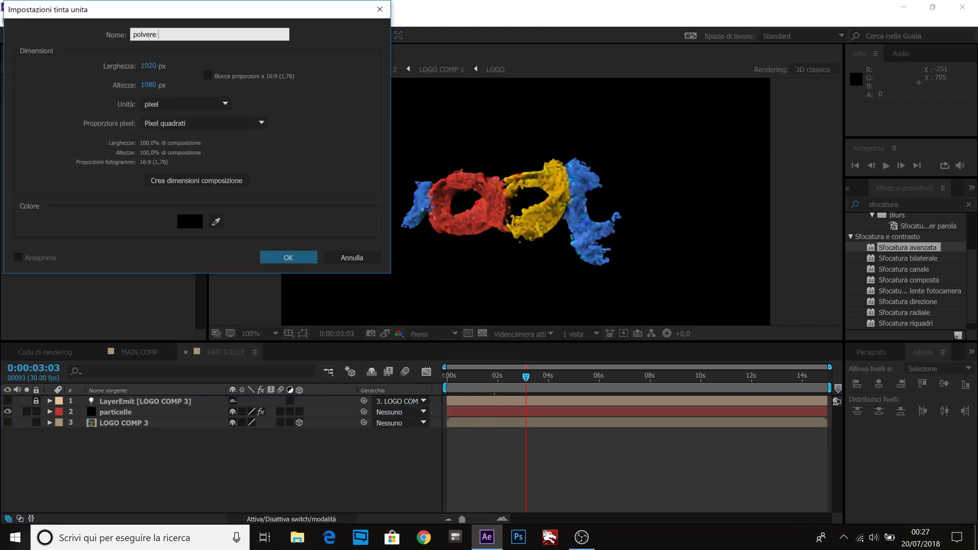
text(particelle)
key(Return)
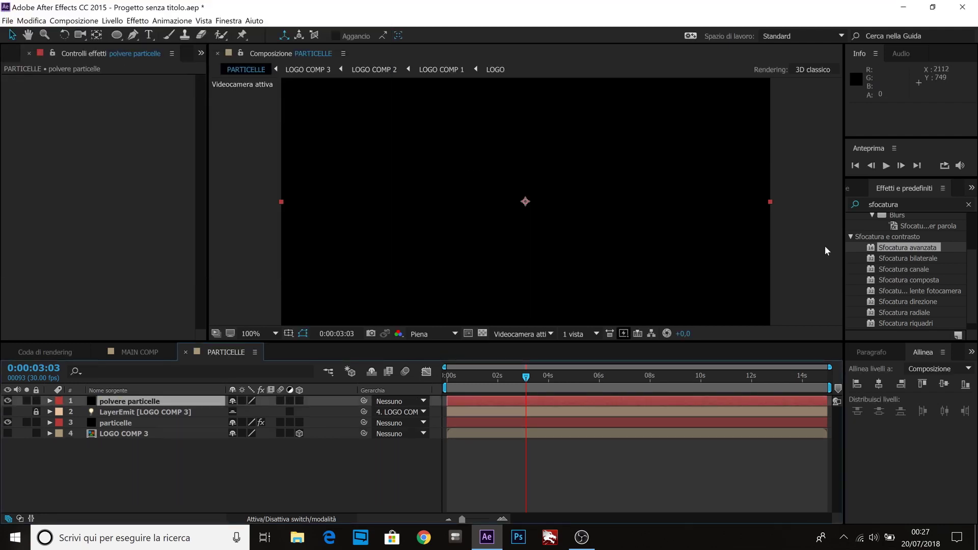
Step: Find the Trapcode Particular effect and apply it to the polvere particelle layer
click(918, 205)
text(partic)
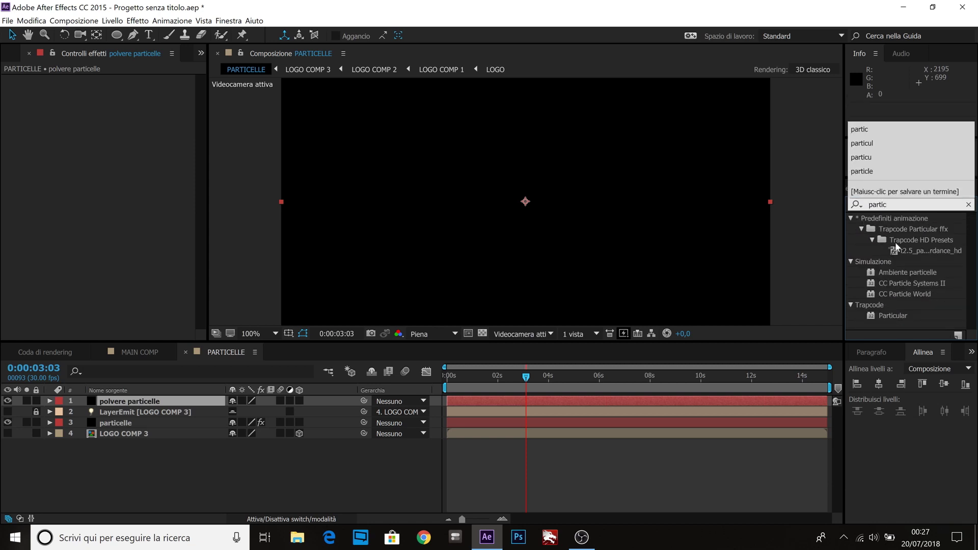
drag(893, 315, 132, 402)
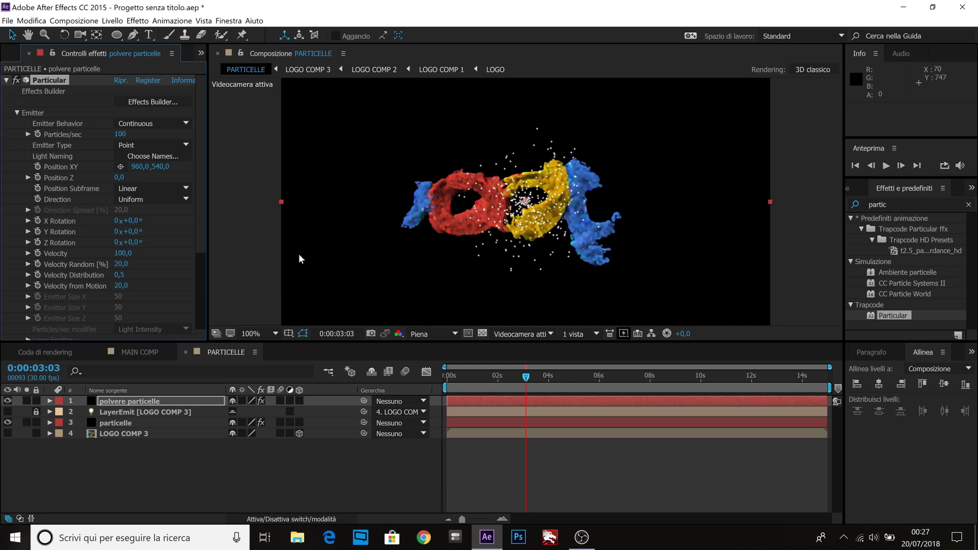
Step: Set the new Particular emitter to 80000 Particles/sec with Emitter Type Layer, keeping Continuous behavior
click(139, 122)
click(130, 131)
click(120, 134)
text(80000)
click(161, 145)
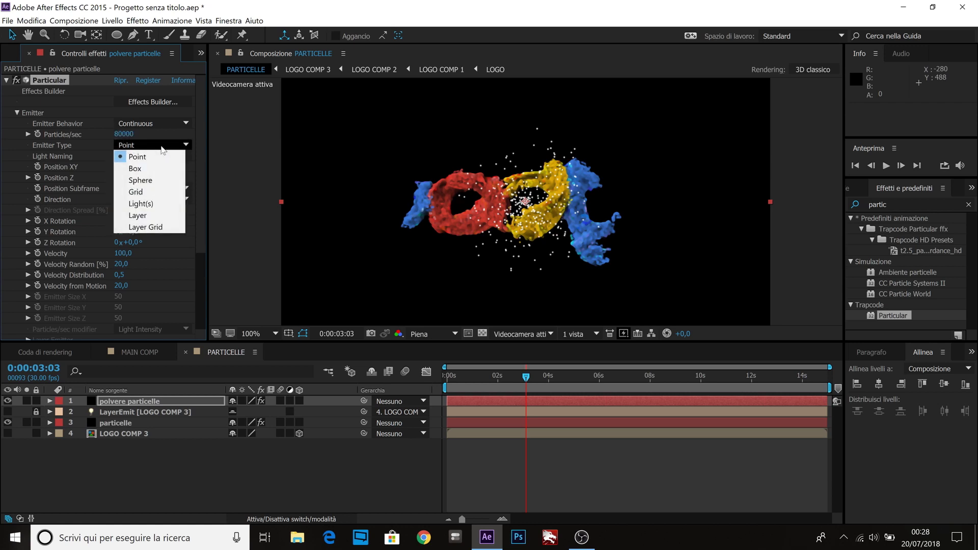
click(142, 215)
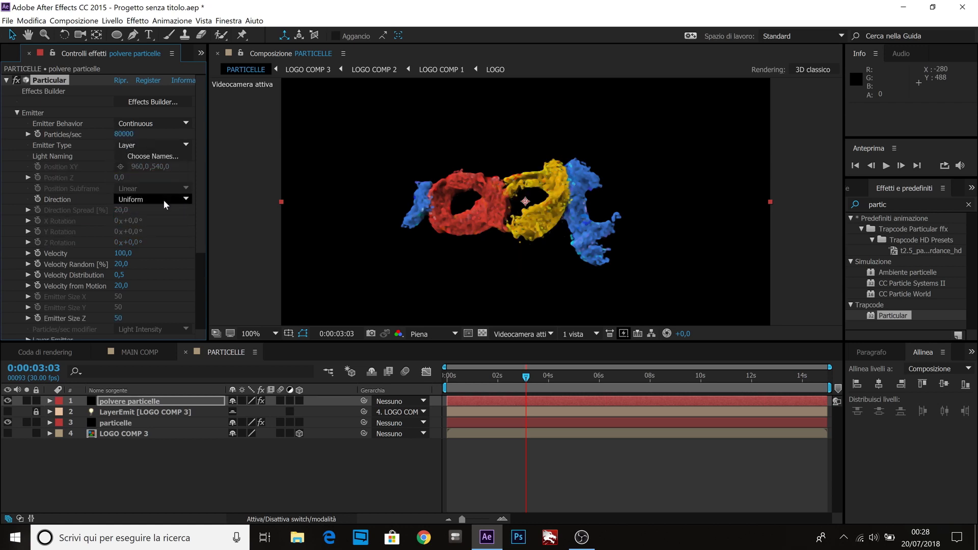
Step: Set the emitter's Velocity and Velocity Random to 0
click(123, 254)
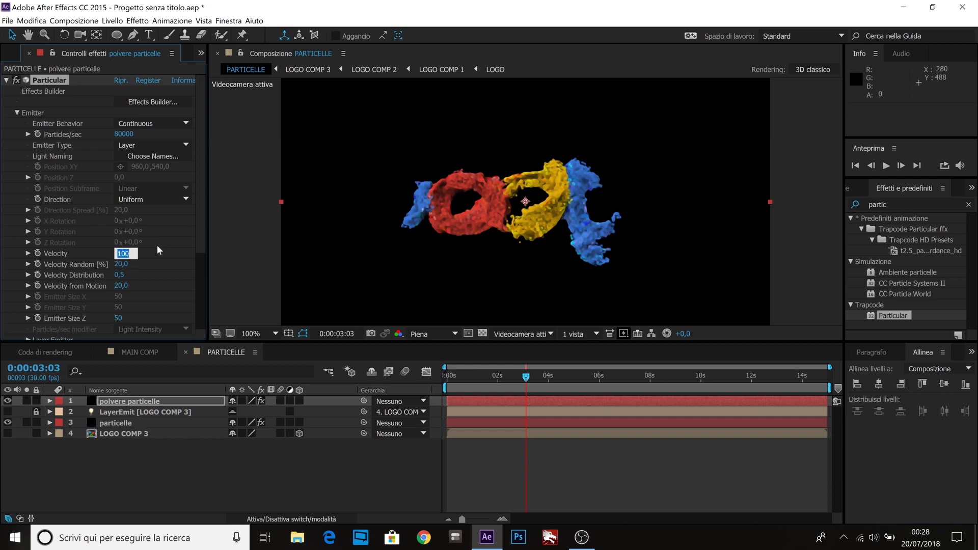
text(0)
key(Tab)
text(0)
key(Return)
Step: Set the Layer Emitter to LOGO COMP 3, with Layer Sampling Particle Birth Time and Layer RGB Usage RGB - XYZ Velocity + Col
scroll(144, 270, down, 2)
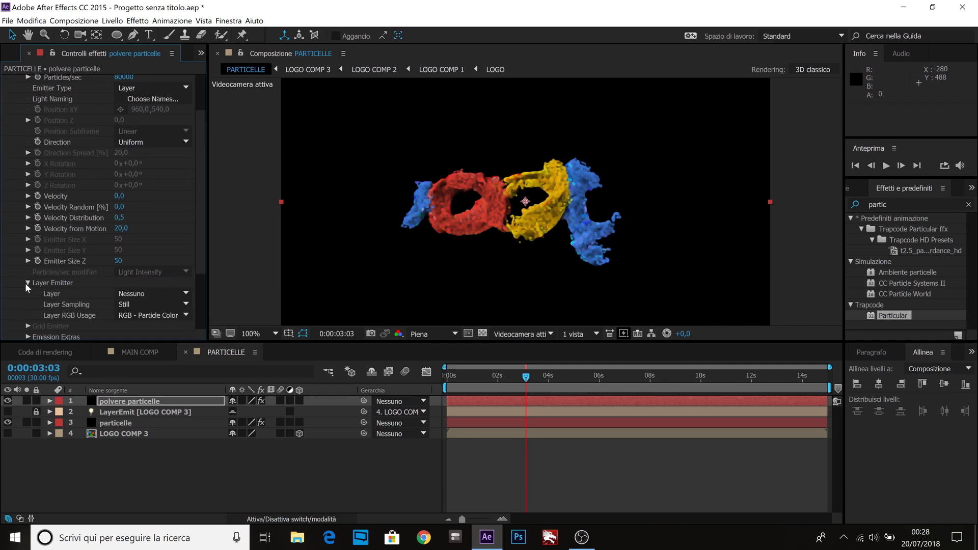
click(152, 294)
click(158, 343)
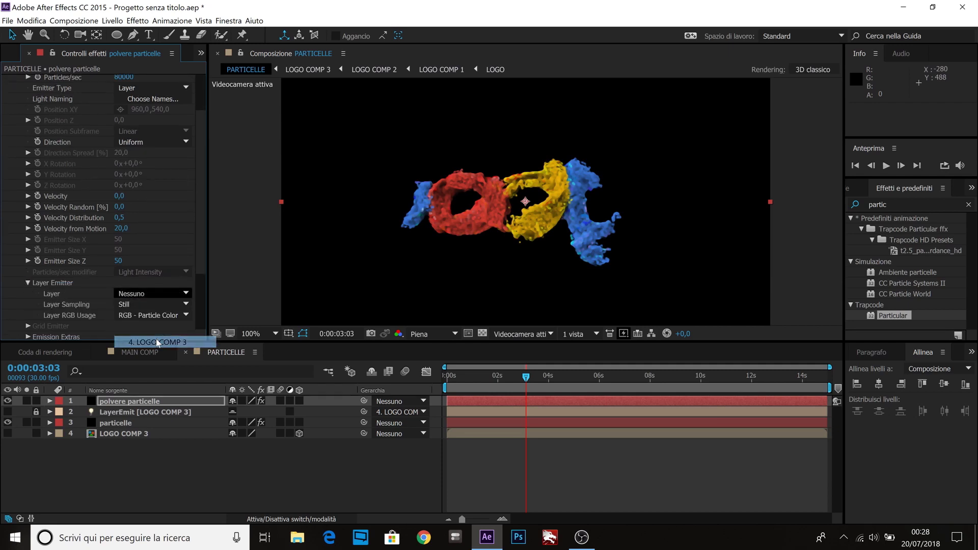
click(145, 304)
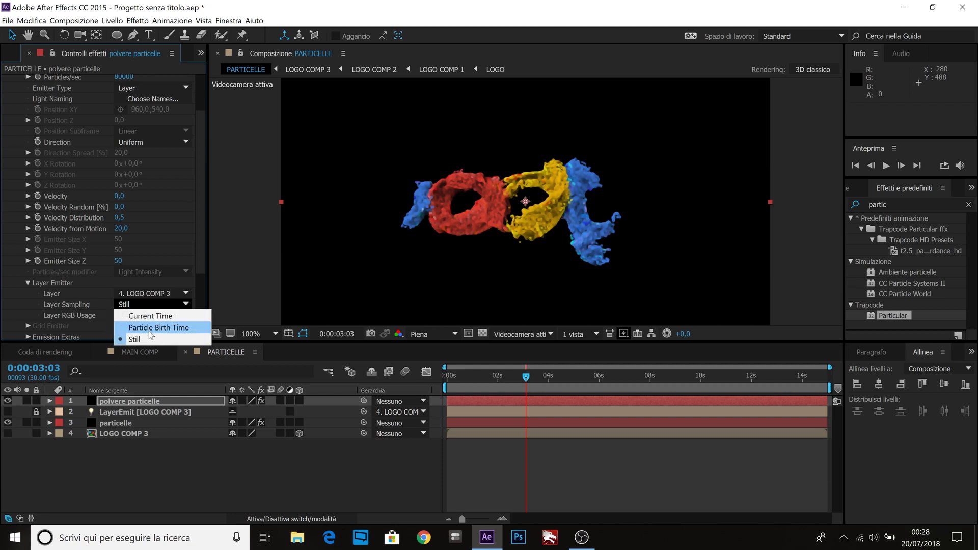
click(149, 329)
click(151, 315)
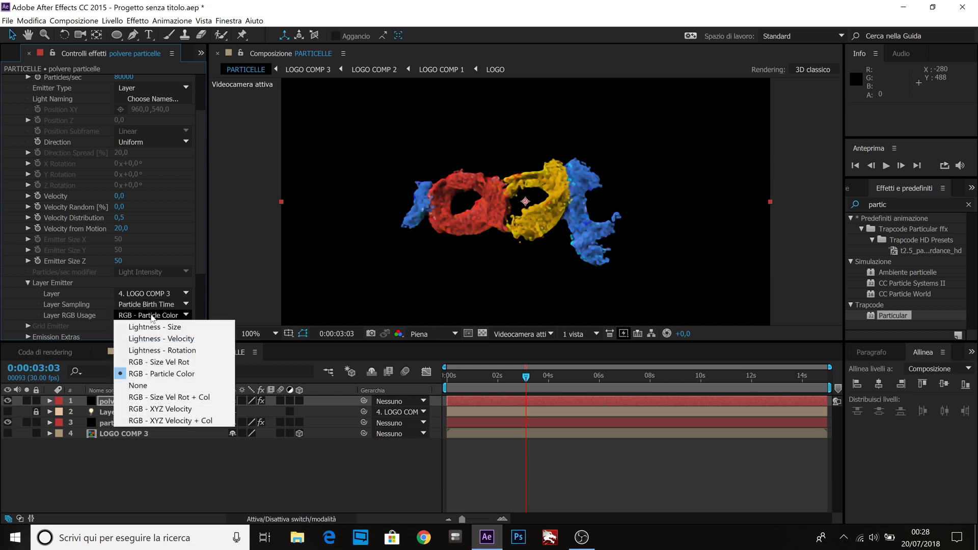
click(154, 419)
scroll(105, 284, down, 1)
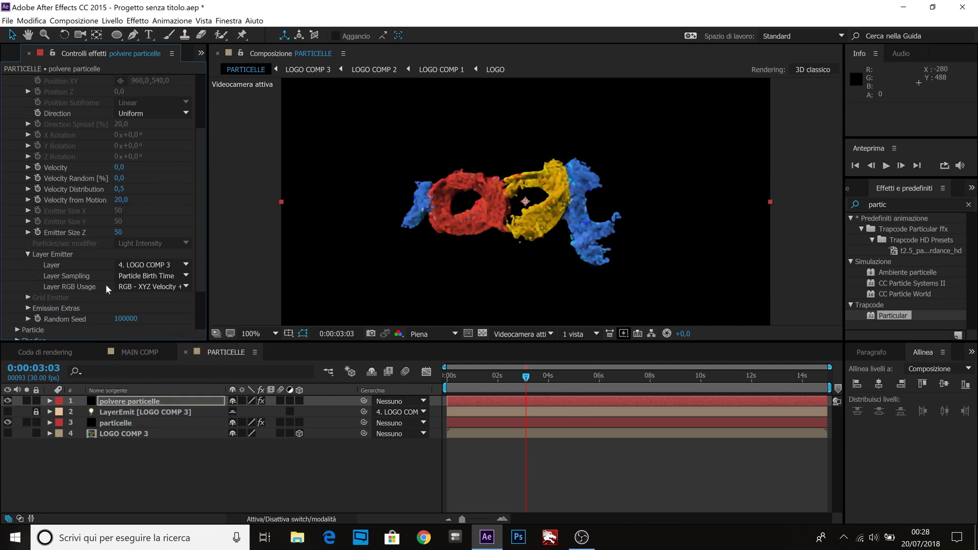
scroll(88, 261, up, 3)
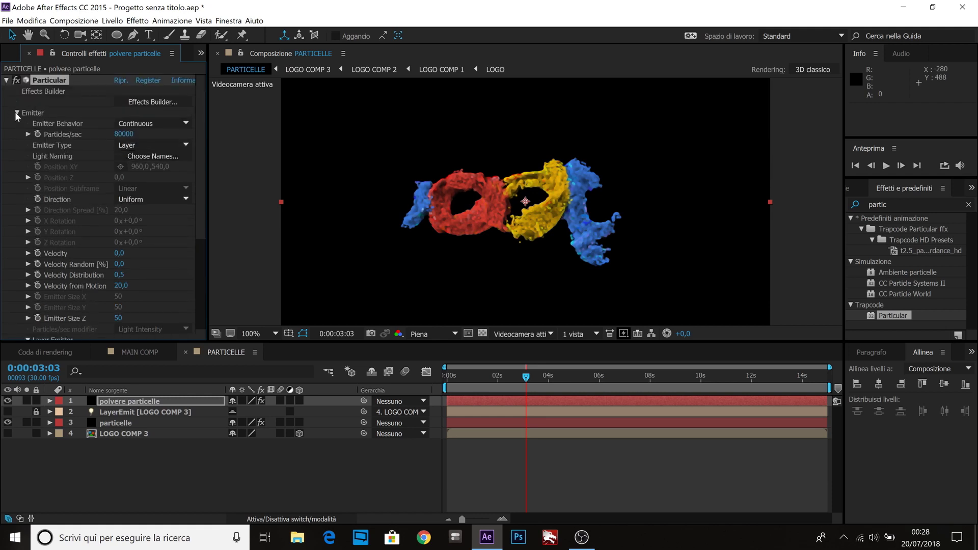
click(15, 112)
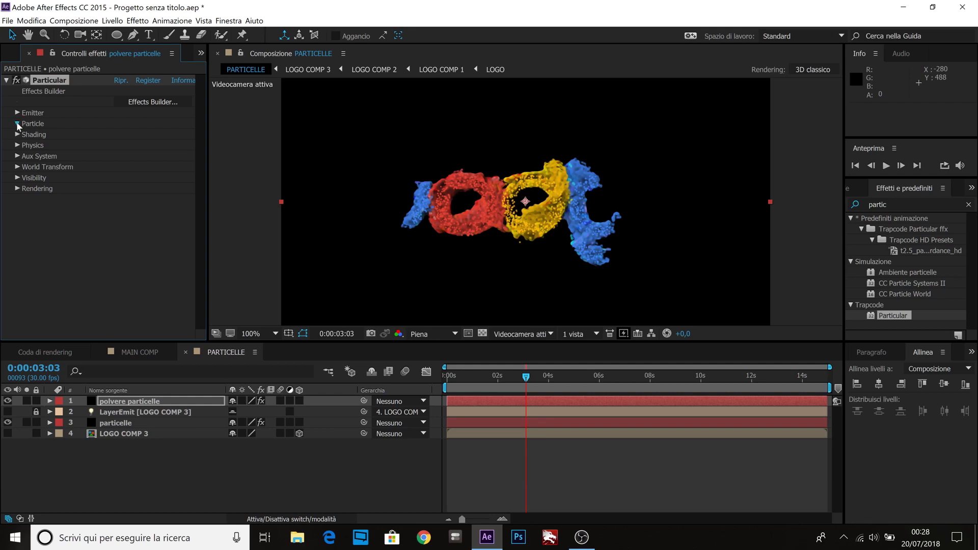
Step: Set the dust particles' Life to 1 second and Life Random to 50%
click(16, 123)
click(118, 106)
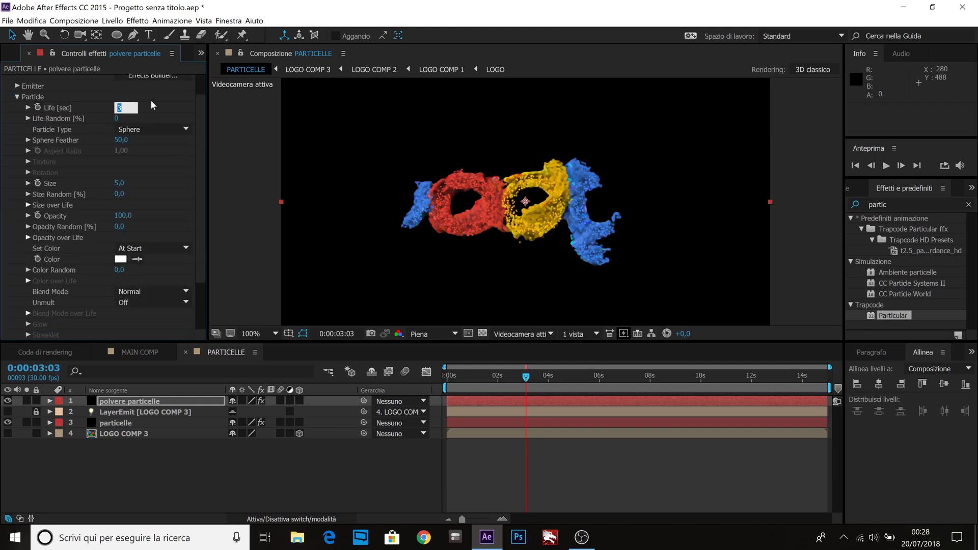
text(1)
click(115, 119)
text(50)
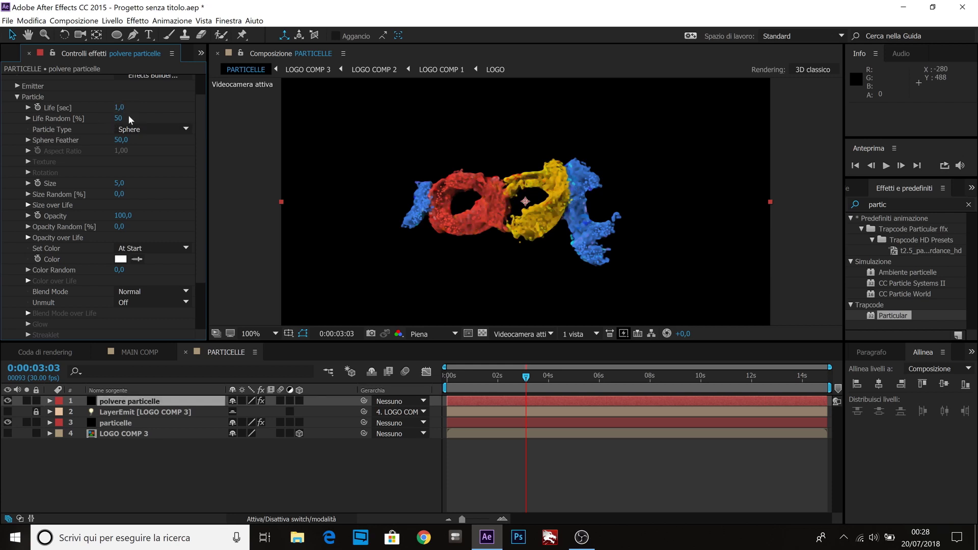
key(Return)
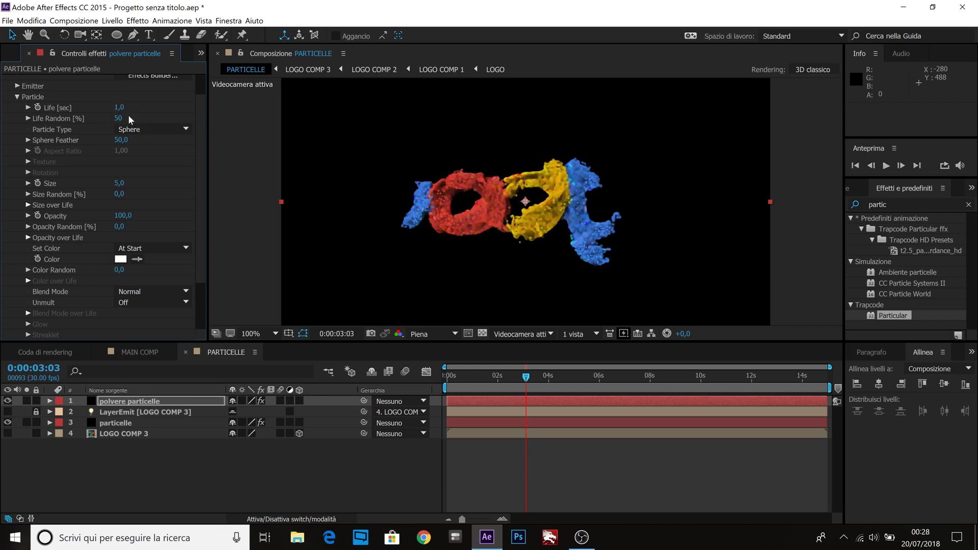
Step: Set the dust particles' Size to 3 and Size Random to 100%
click(120, 184)
text(3)
click(119, 195)
text(100)
key(Return)
click(16, 97)
Step: Turn on Shadowlet for Main and Shadowlet for Aux in Particular's Shading settings
click(17, 134)
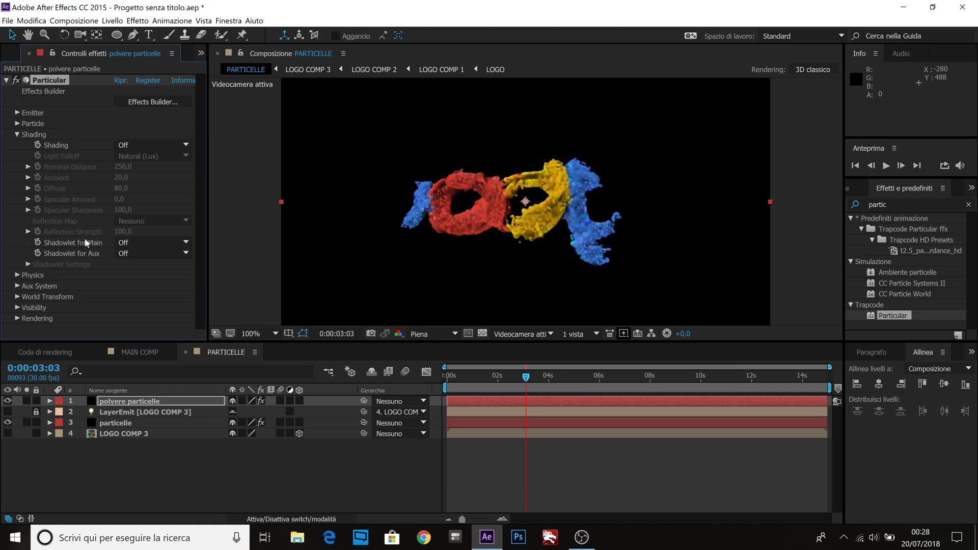
click(134, 243)
click(133, 266)
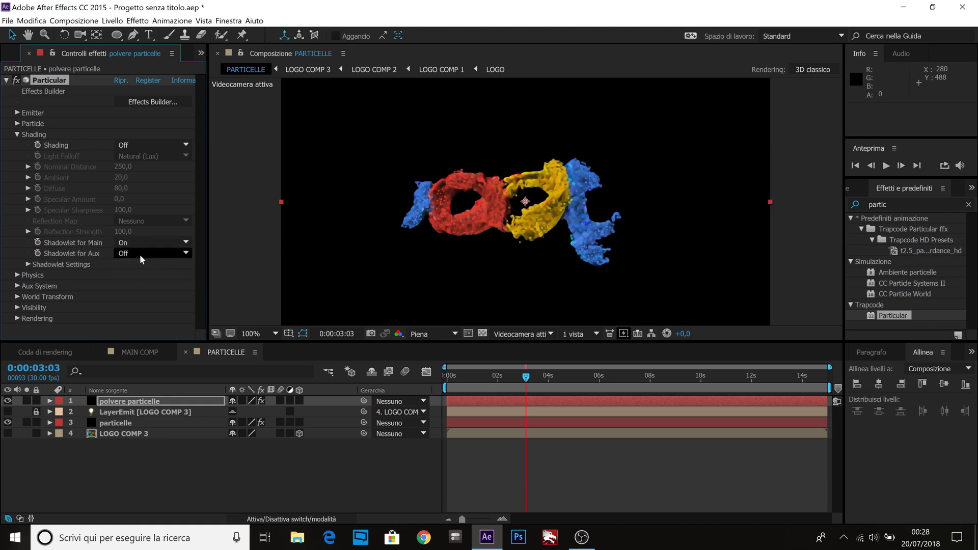
click(140, 254)
click(134, 277)
click(17, 134)
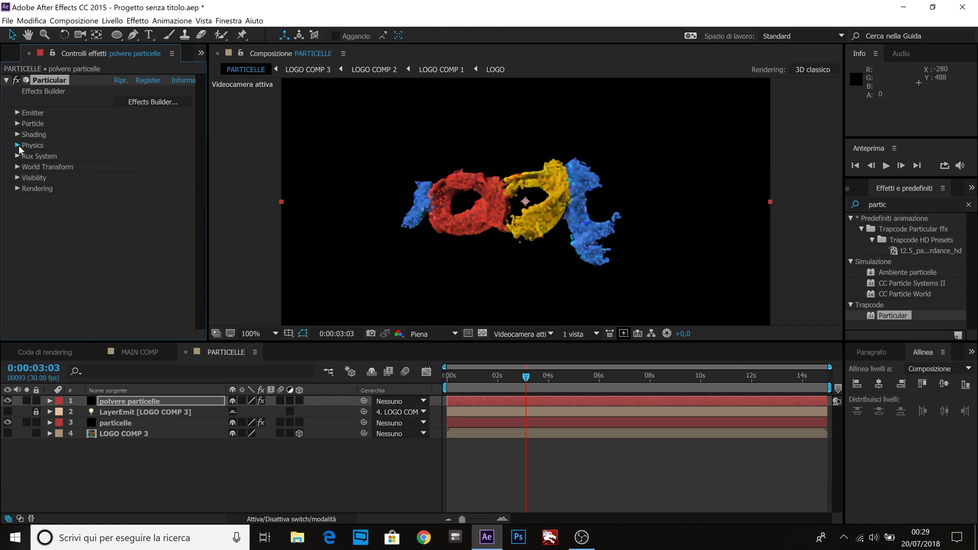
Step: Set the Turbulence Field's Affect Position to 1000 in the dust particles' Air physics and check an earlier frame
click(17, 145)
click(22, 186)
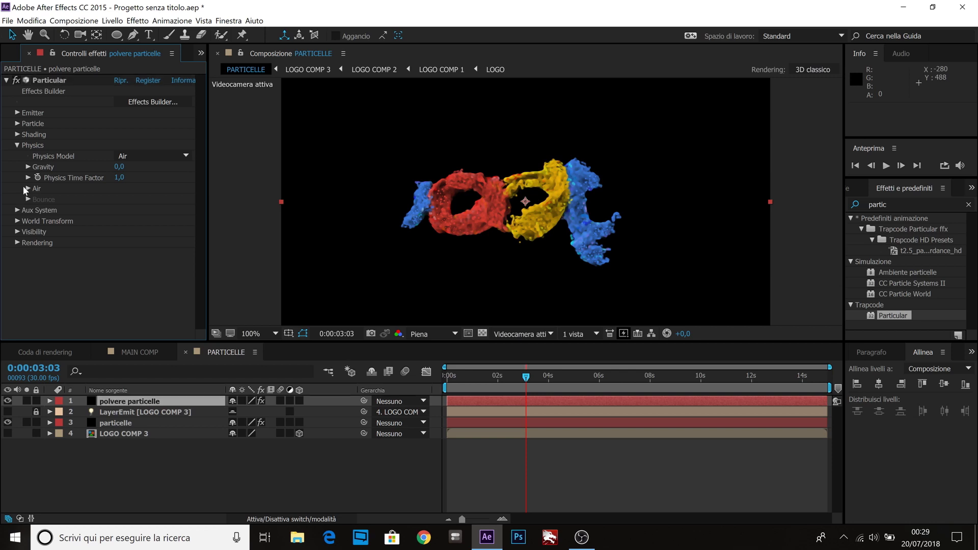
click(27, 189)
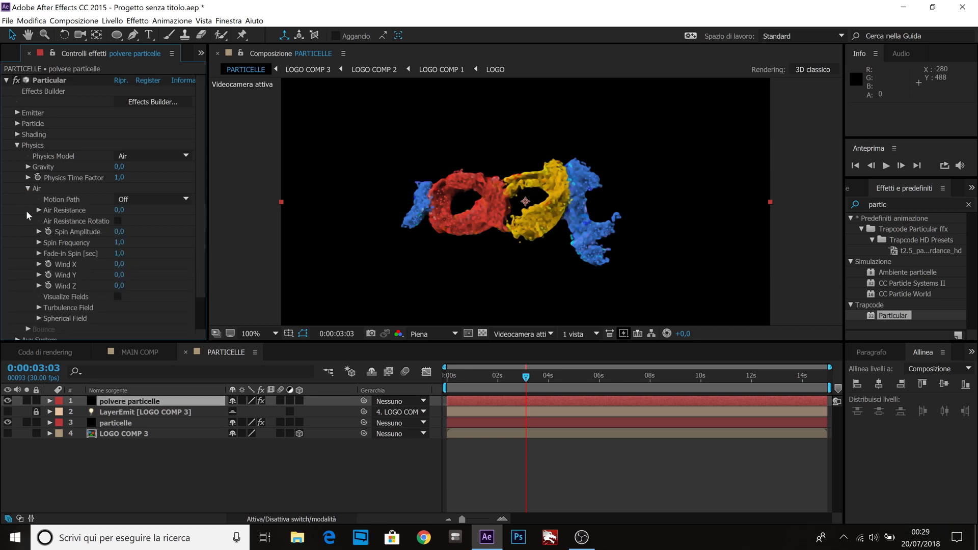
click(39, 307)
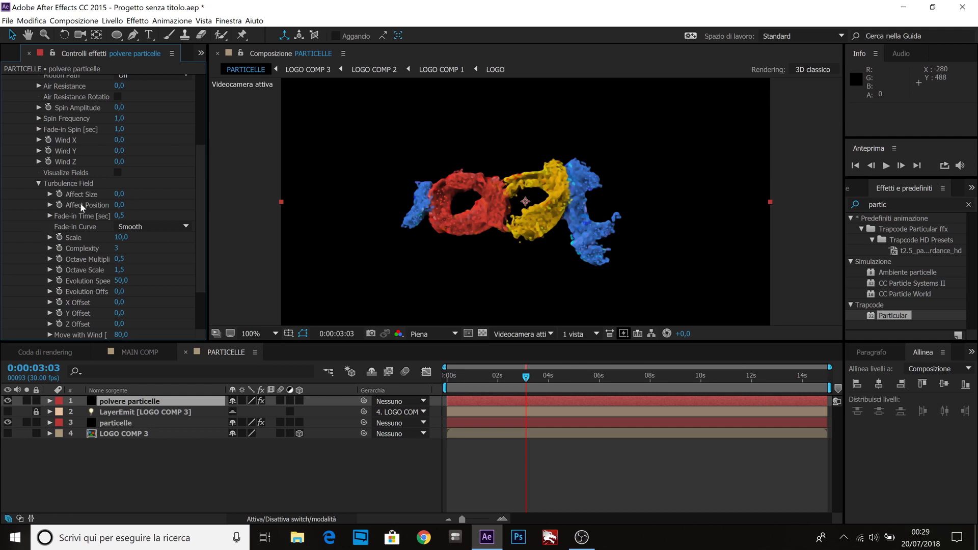
click(118, 204)
text(1000)
key(Return)
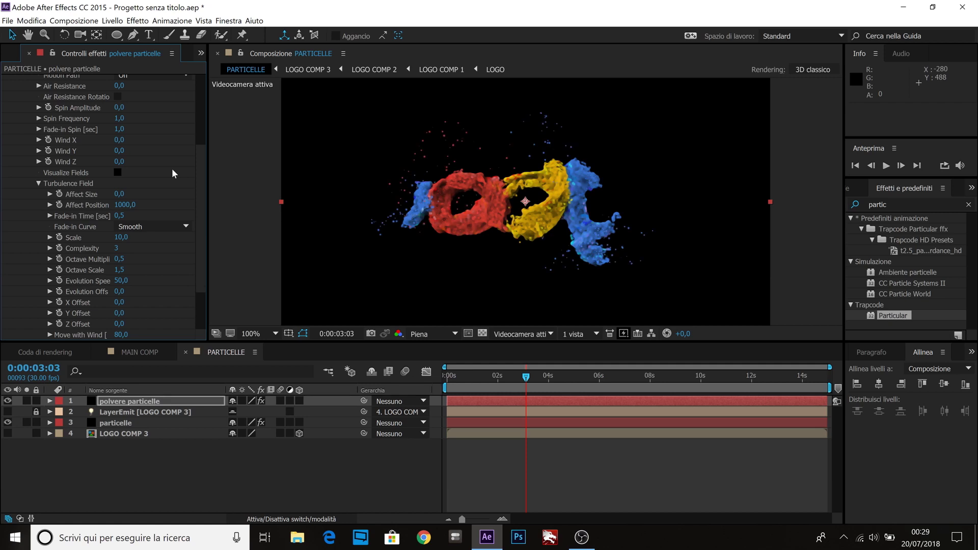
mouse_move(527, 378)
mouse_down()
mouse_move(486, 379)
mouse_move(577, 379)
mouse_move(518, 384)
mouse_up()
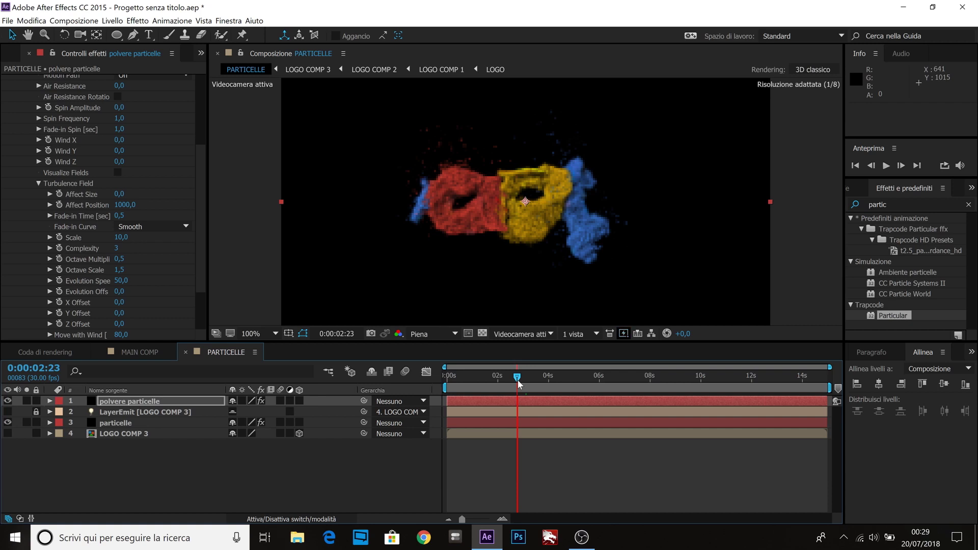
click(261, 483)
scroll(63, 173, up, 5)
click(17, 145)
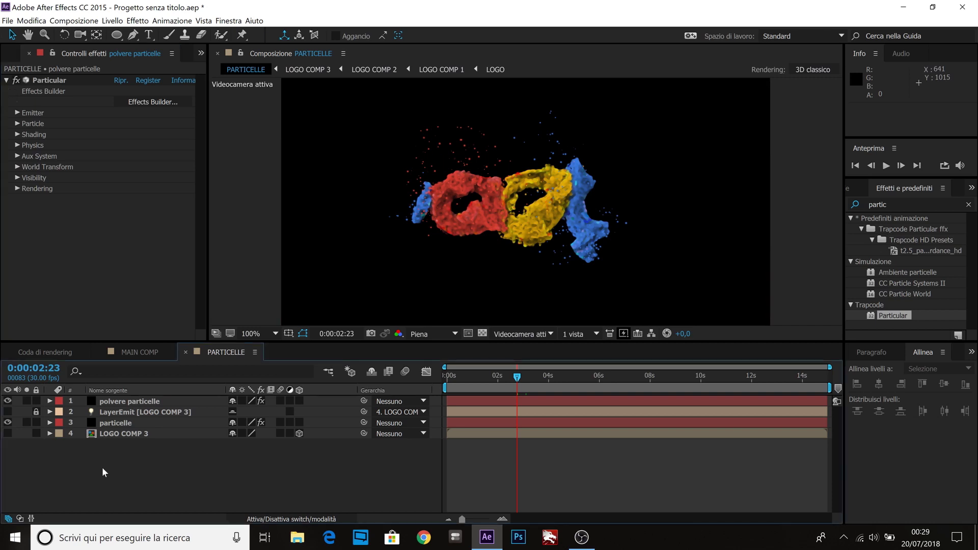
Step: Create an adjustment layer on top of the PARTICELLE composition and apply the Curve effect to it
right_click(166, 473)
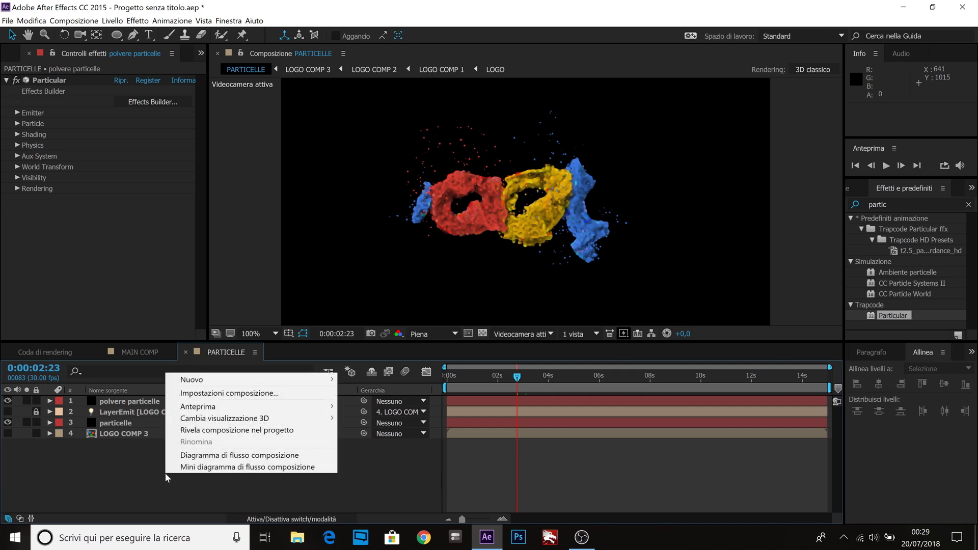
mouse_move(225, 381)
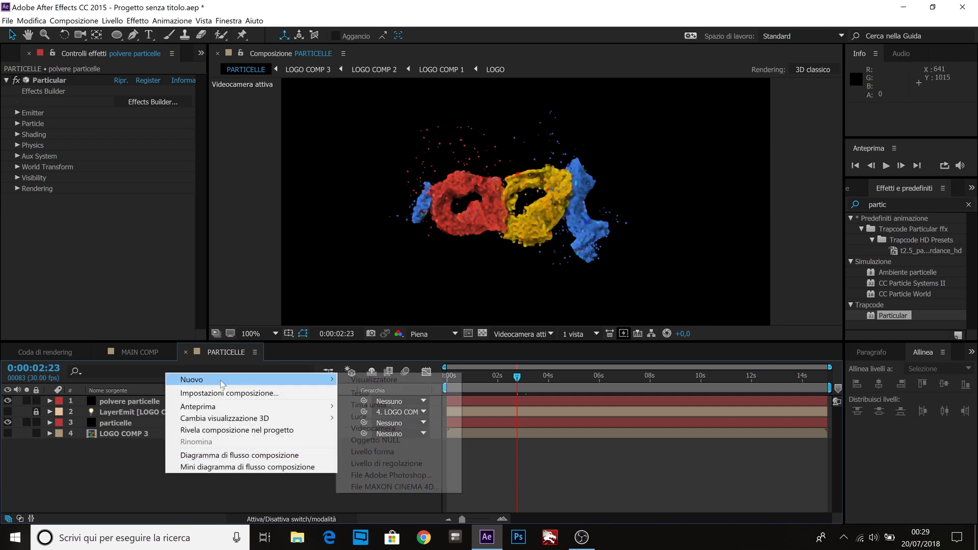
click(387, 463)
click(914, 202)
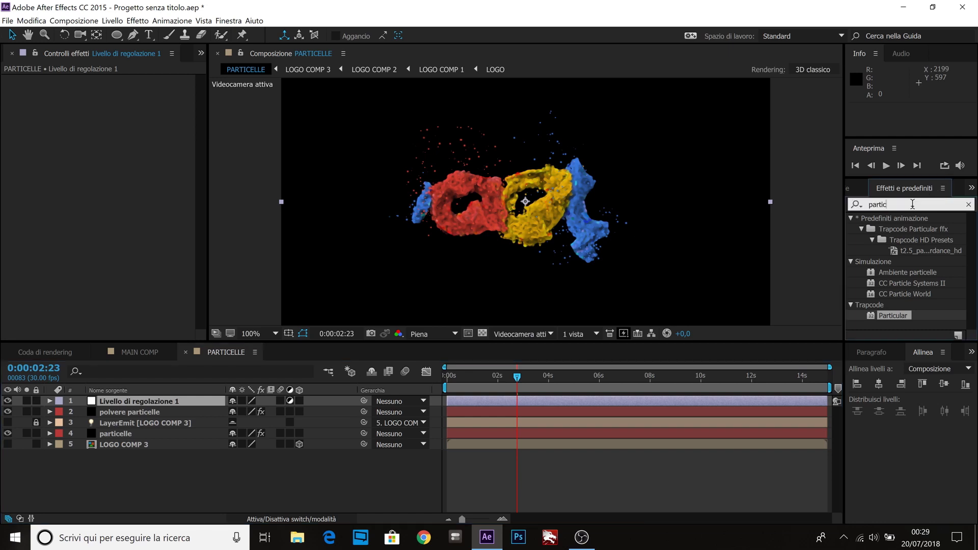
text(curve)
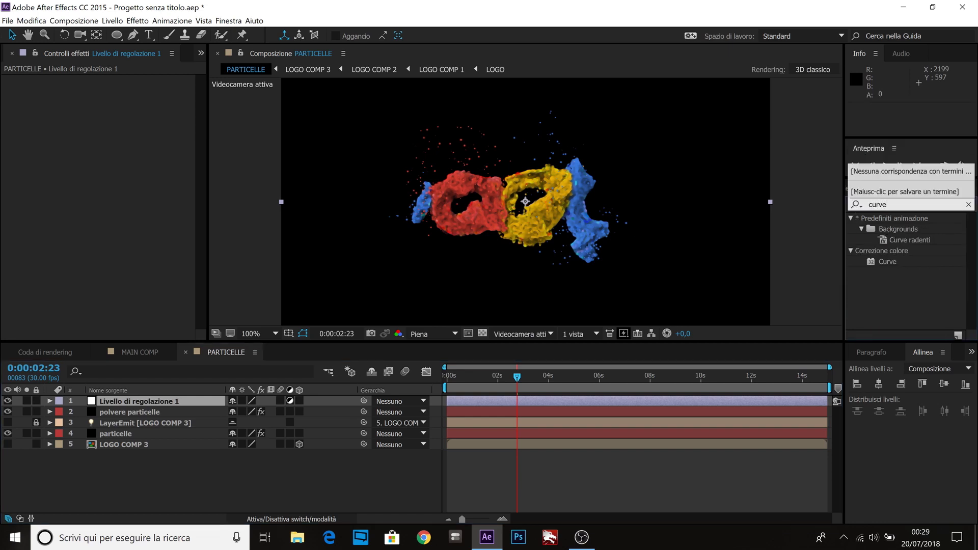
drag(888, 261, 162, 410)
drag(157, 401, 157, 402)
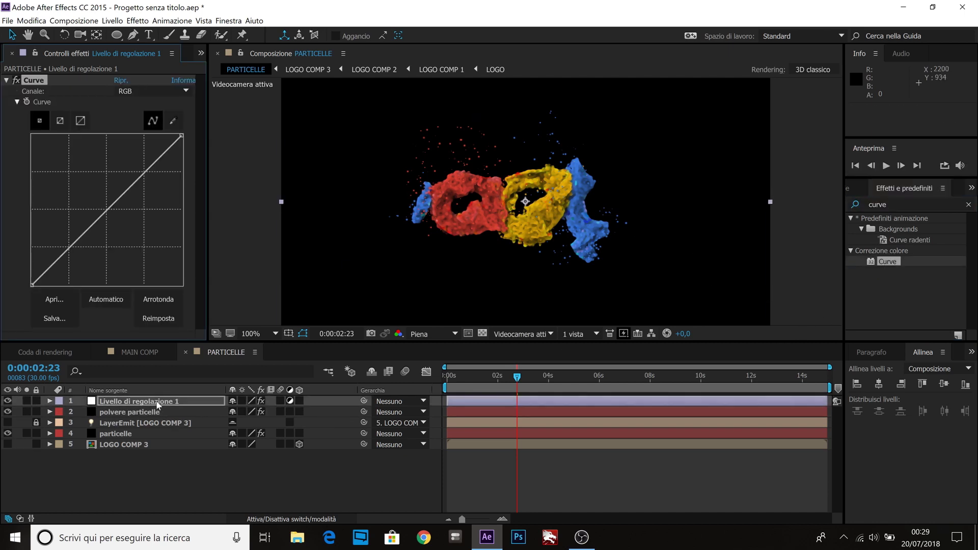
Step: Shape the adjustment layer's RGB curve into a gentle S, raising the highlights and lowering the shadows
drag(144, 170, 142, 166)
drag(71, 243, 82, 246)
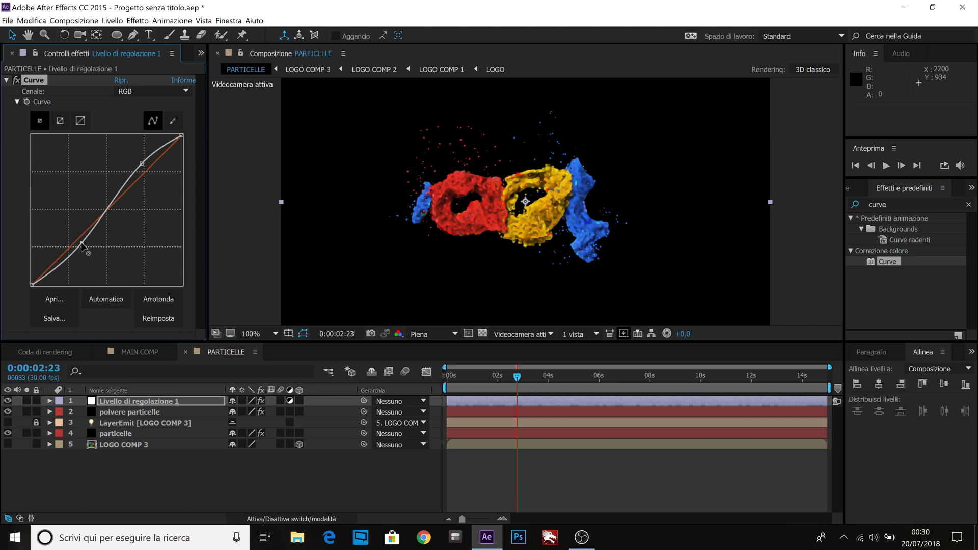
click(123, 486)
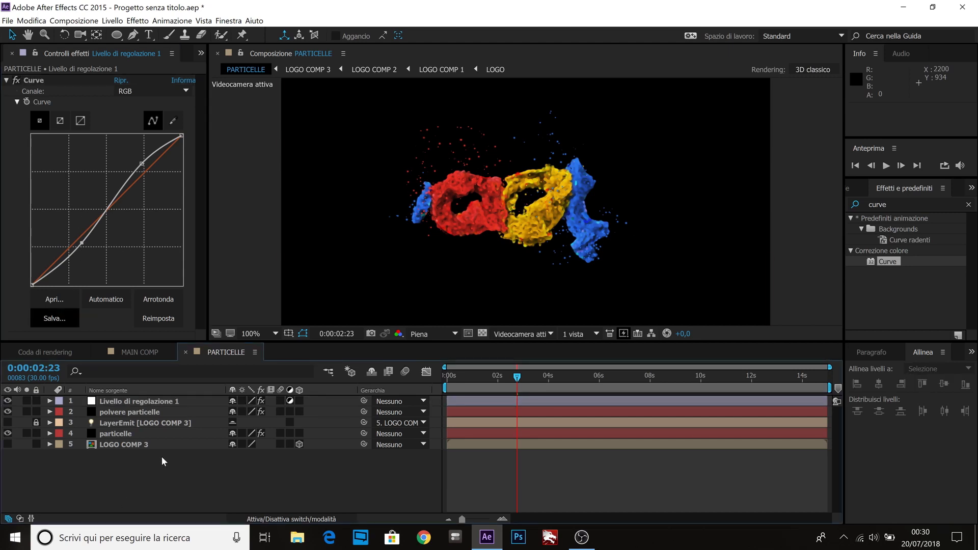
Step: In MAIN COMP, hide the LOGO COMP 3 layer and place the PARTICELLE composition above it
click(139, 352)
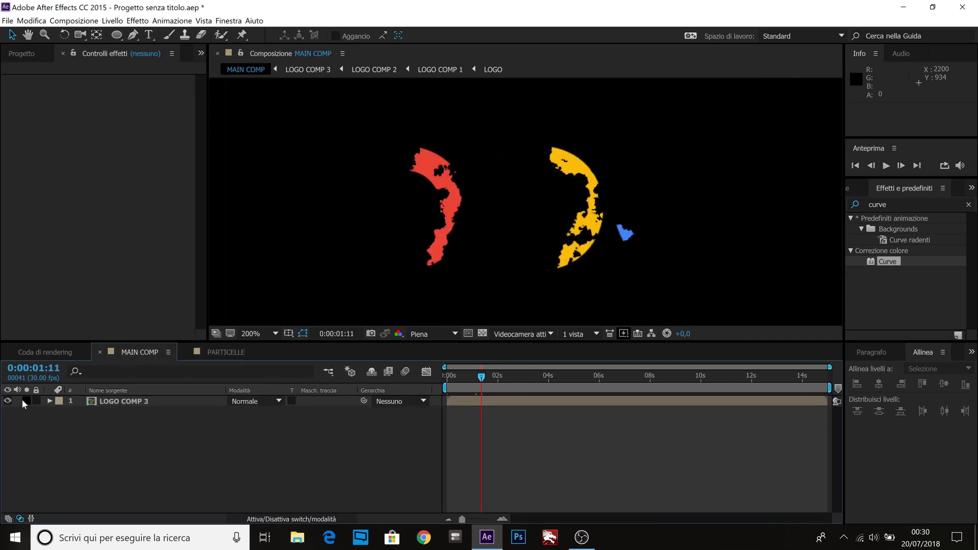
click(7, 400)
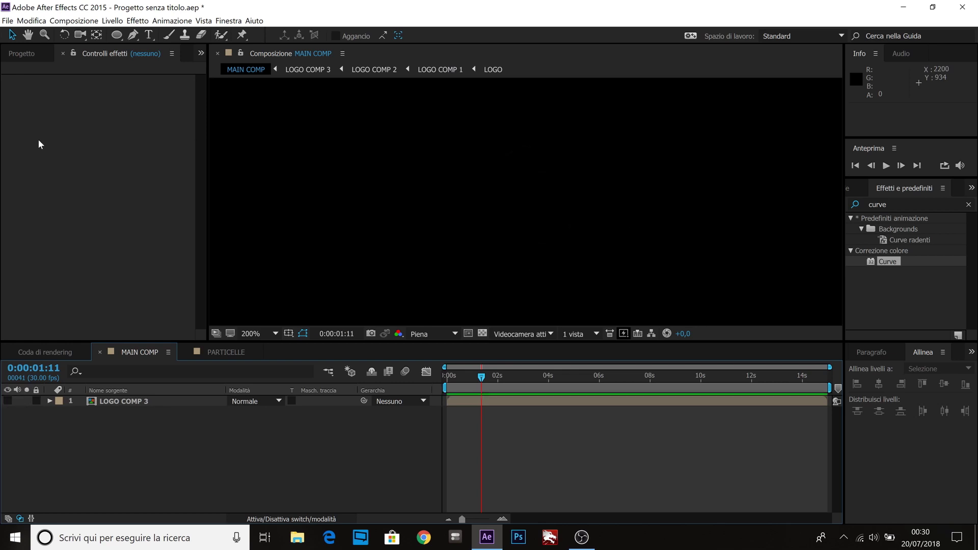
click(22, 54)
click(59, 298)
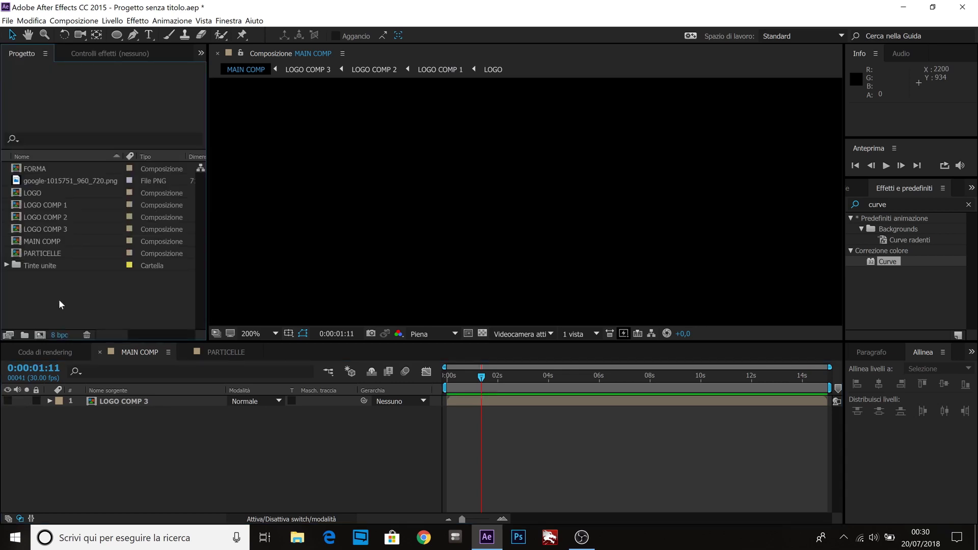
drag(50, 254, 130, 401)
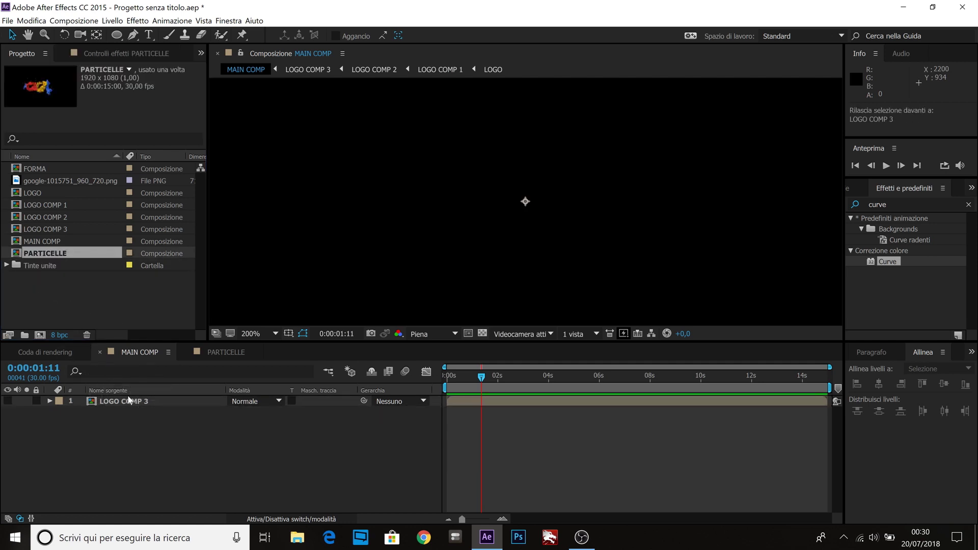
Step: Fit MAIN COMP to the viewer and examine the particle animation at 0:00:02:23 and 0:00:02:09
drag(481, 378, 517, 381)
scroll(503, 280, down, 2)
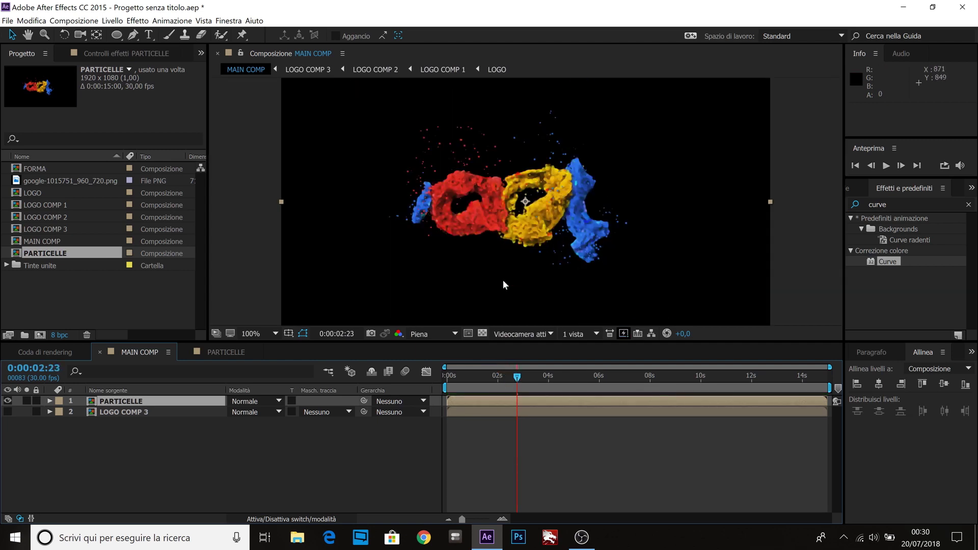
scroll(490, 261, down, 2)
scroll(531, 231, up, 2)
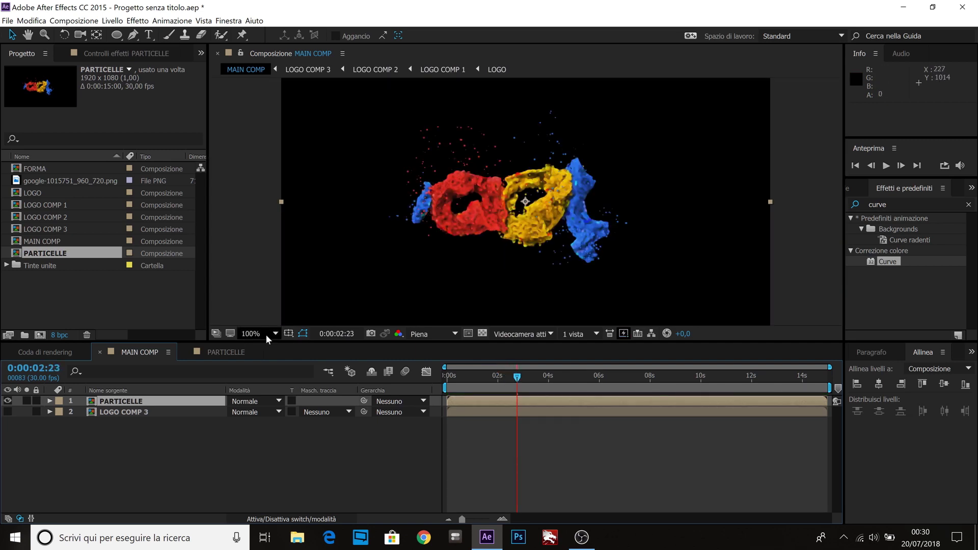
click(269, 334)
click(273, 155)
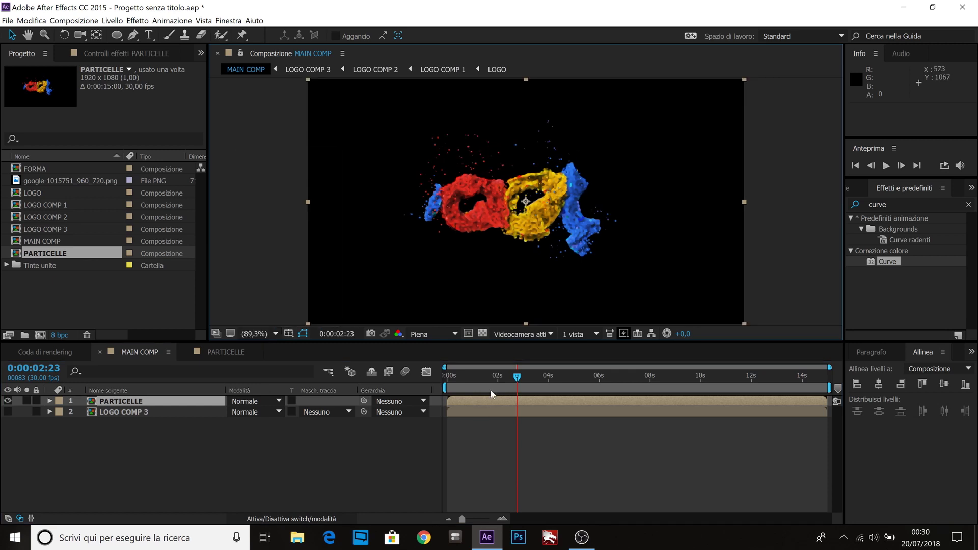
mouse_move(517, 378)
mouse_down()
mouse_move(494, 377)
mouse_move(506, 379)
mouse_up()
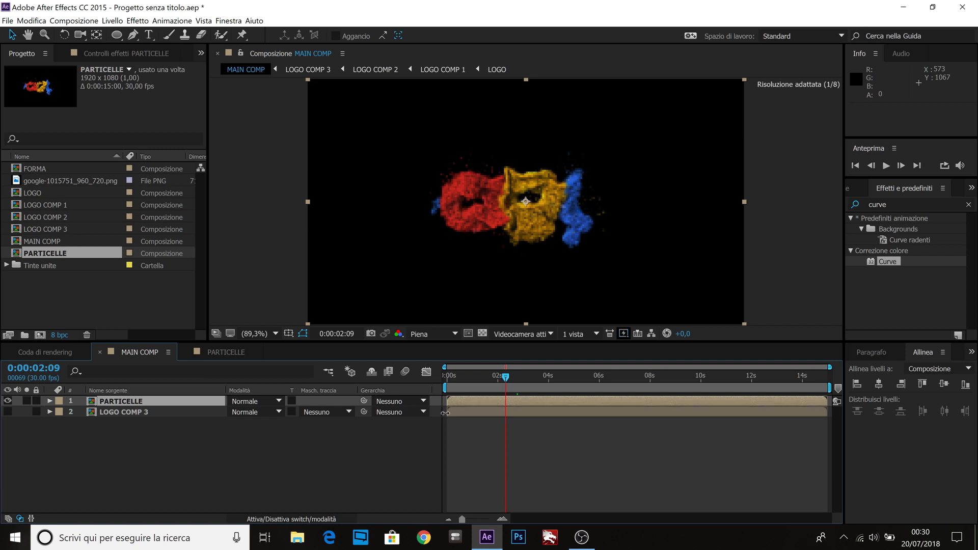
Step: Create a black 1920 x 1080 solid named BG and place it beneath all other layers in MAIN COMP
click(259, 488)
right_click(172, 464)
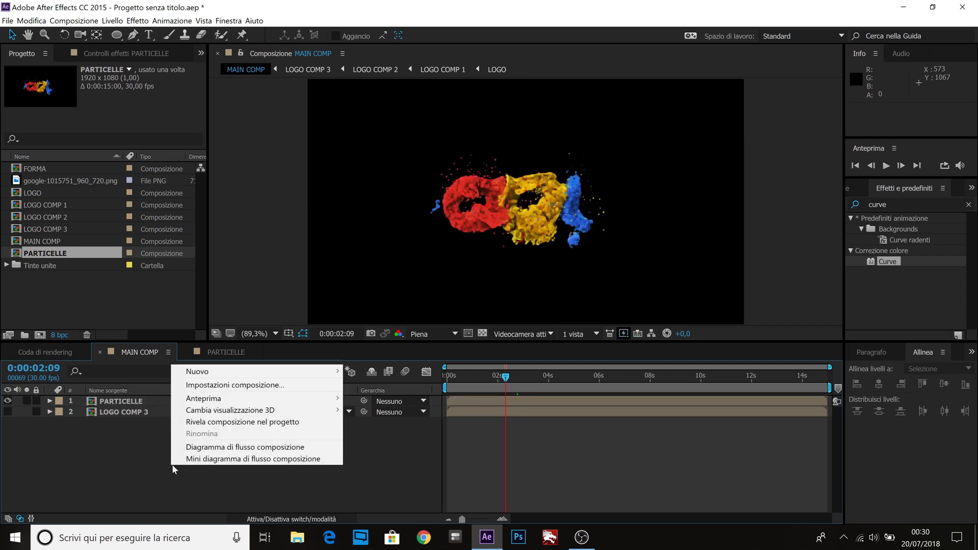
mouse_move(225, 371)
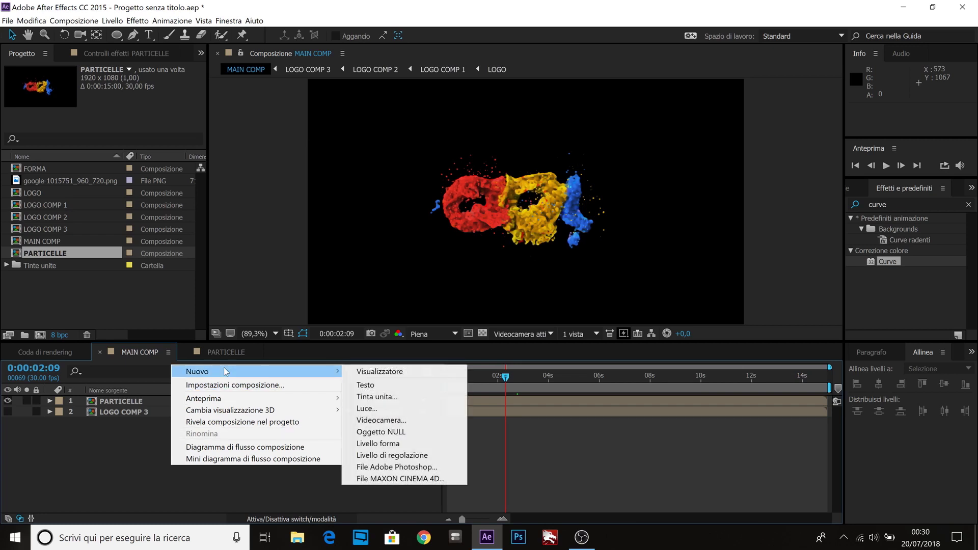
click(368, 397)
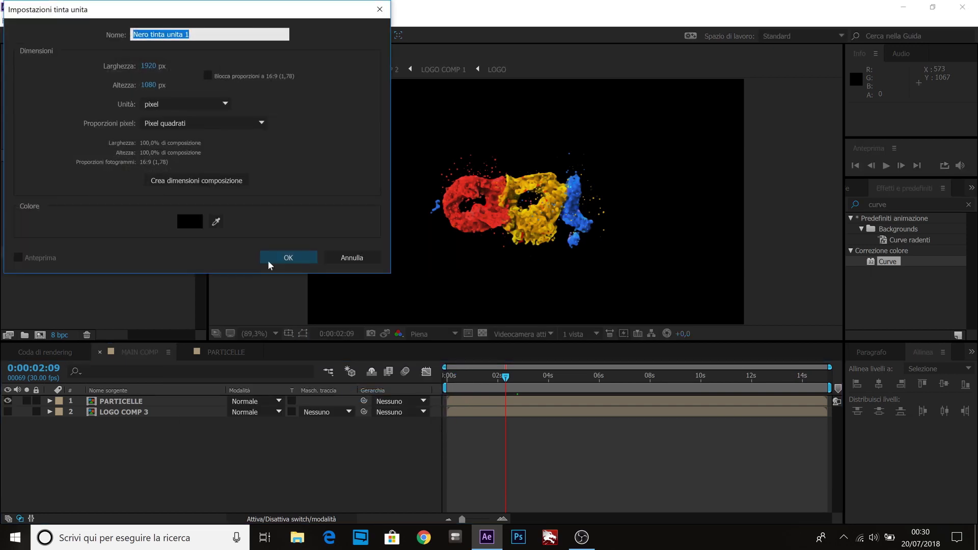
text(BG)
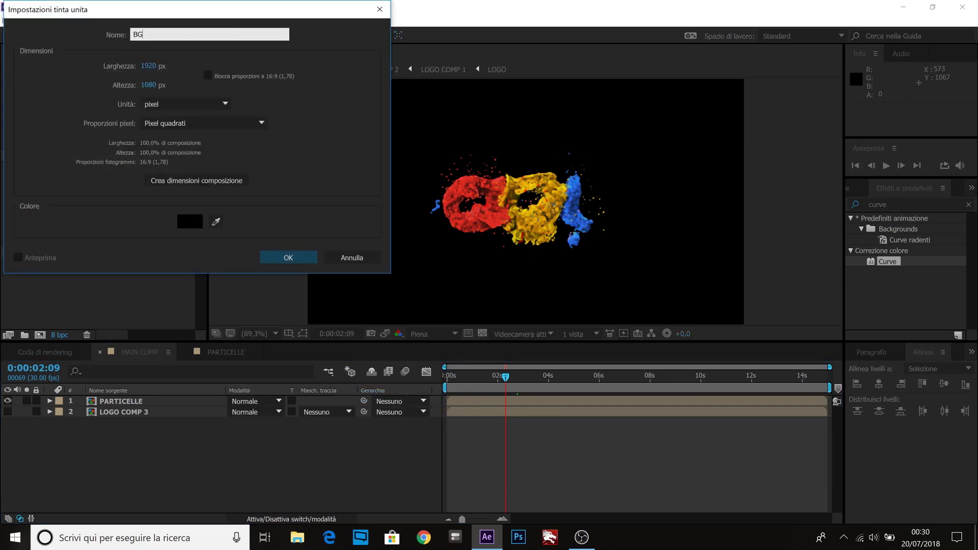
click(268, 261)
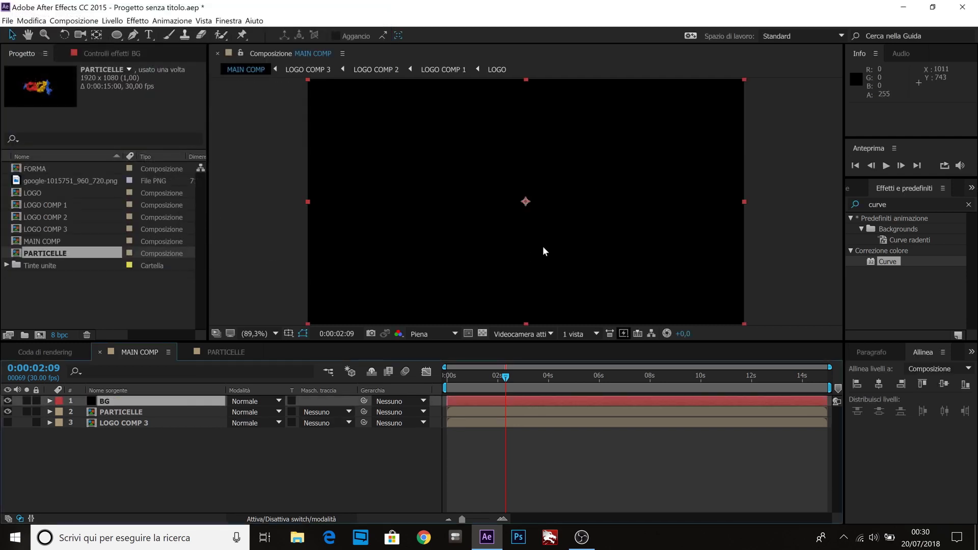
drag(145, 403, 144, 433)
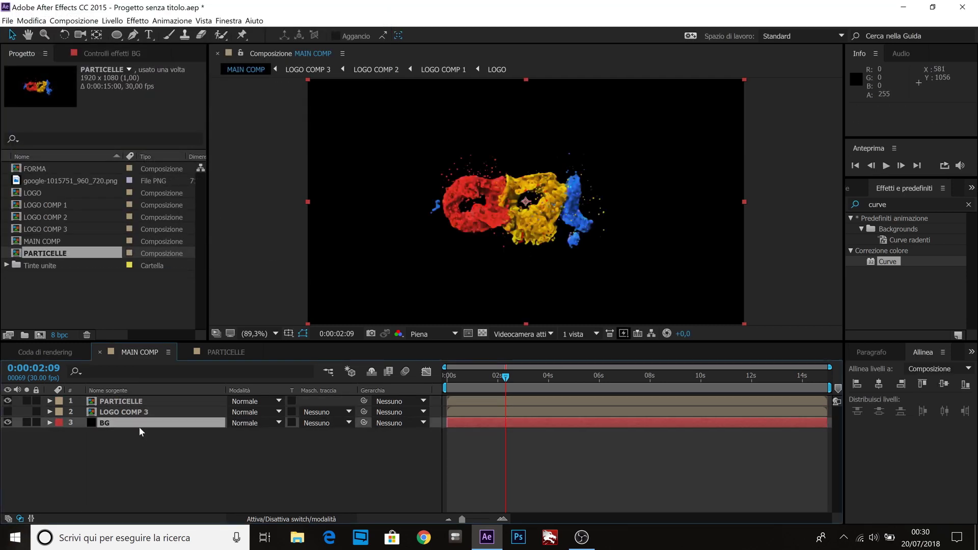
Step: Find the Scala sfumatura gradient effect and apply it to the BG layer
click(906, 204)
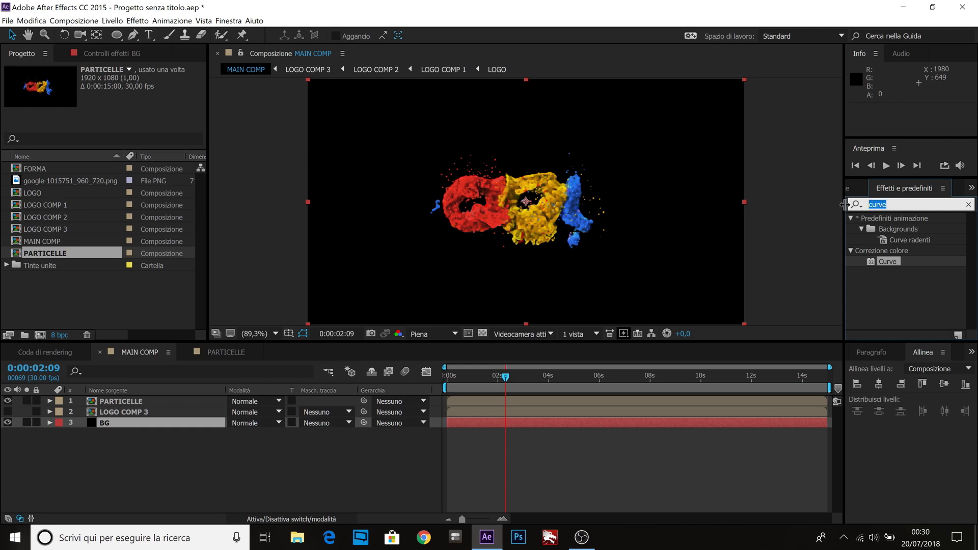
text(sfumatu)
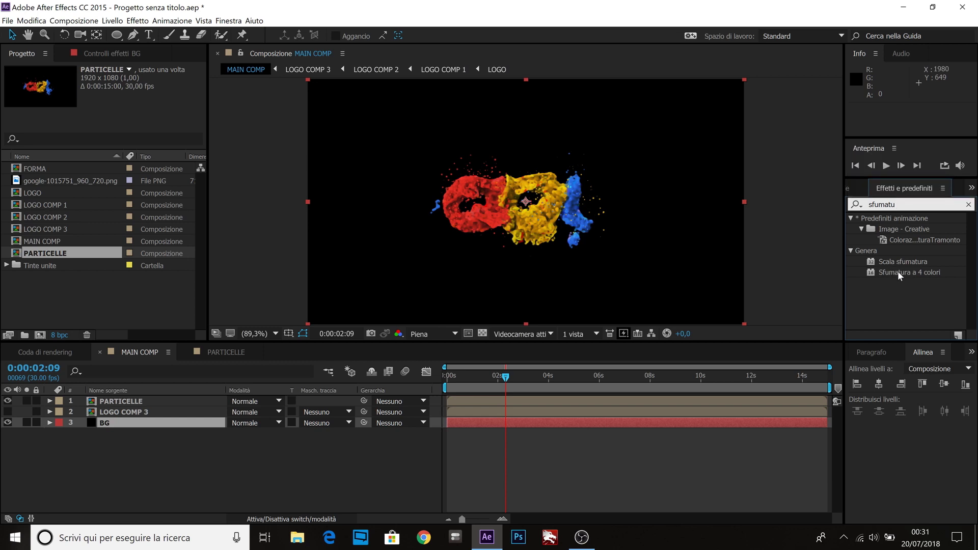
drag(901, 260, 128, 426)
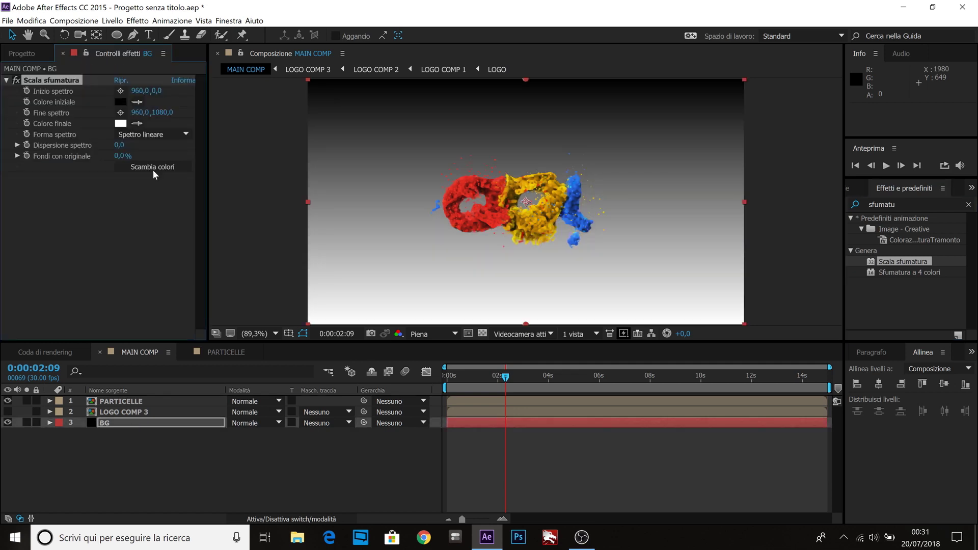
Step: Swap the BG gradient's start and end colours and set its shape to Spettro radiale
click(151, 167)
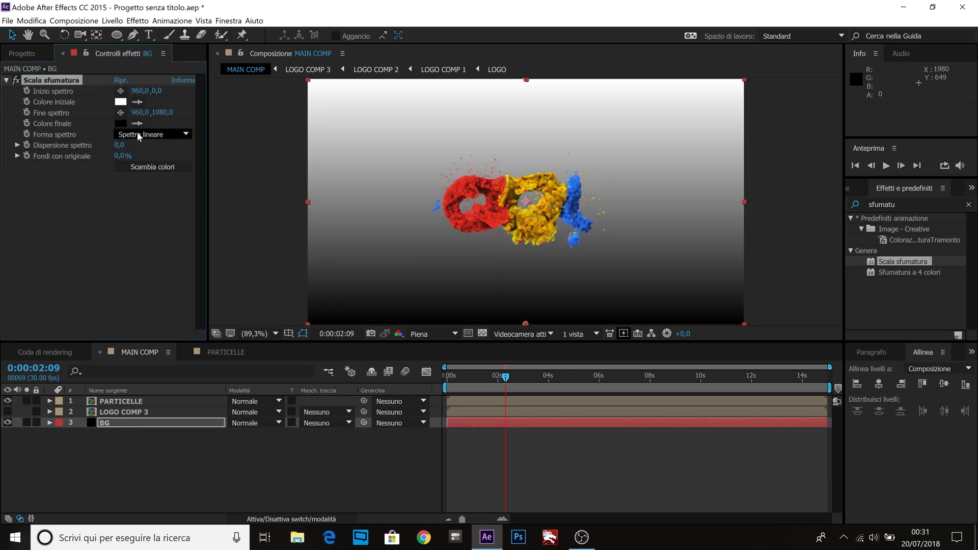
click(136, 132)
click(142, 157)
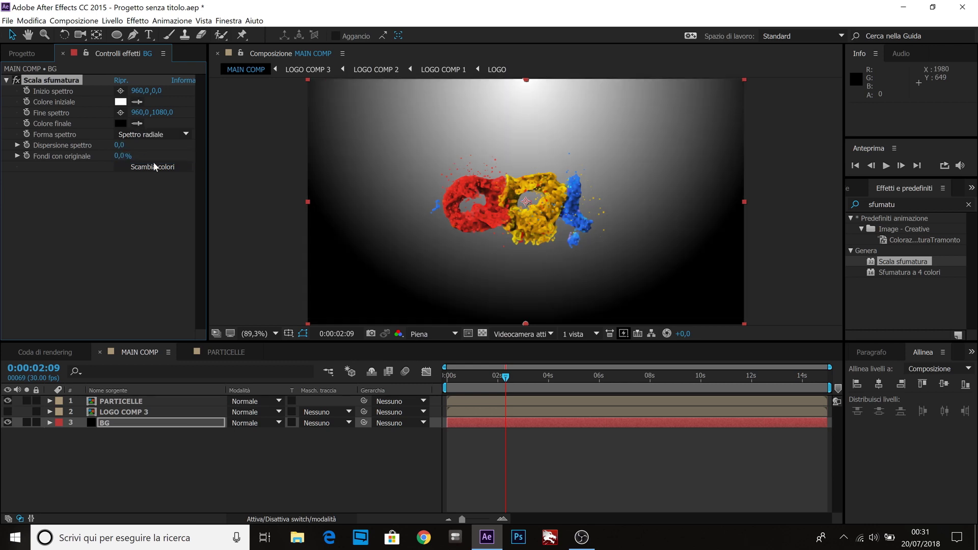
Step: Set the BG gradient's end colour to grey 878787
click(120, 123)
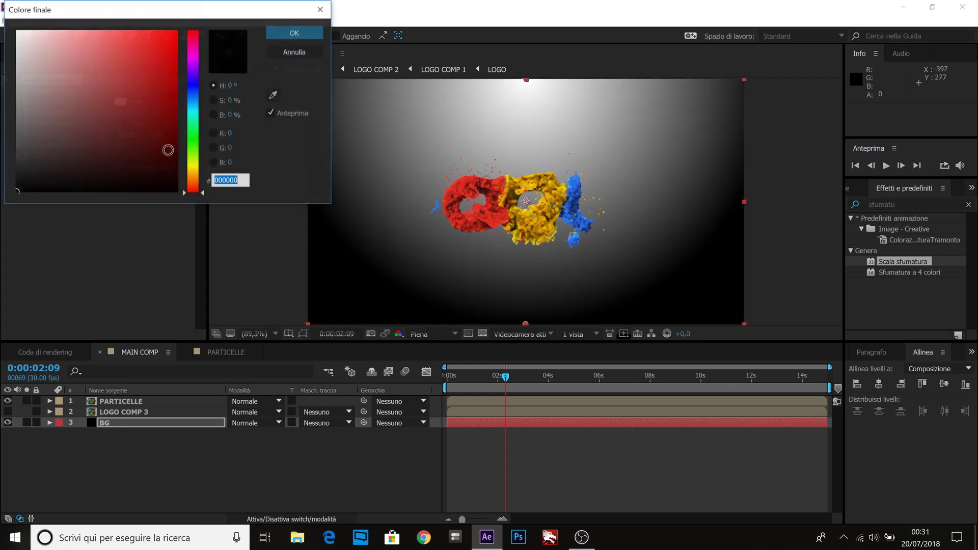
drag(17, 138, 6, 106)
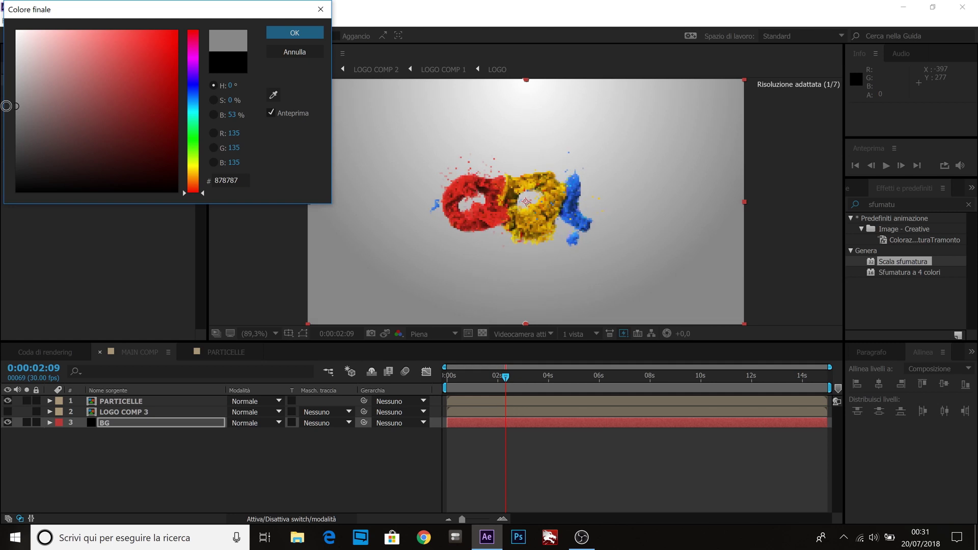
click(277, 32)
click(84, 220)
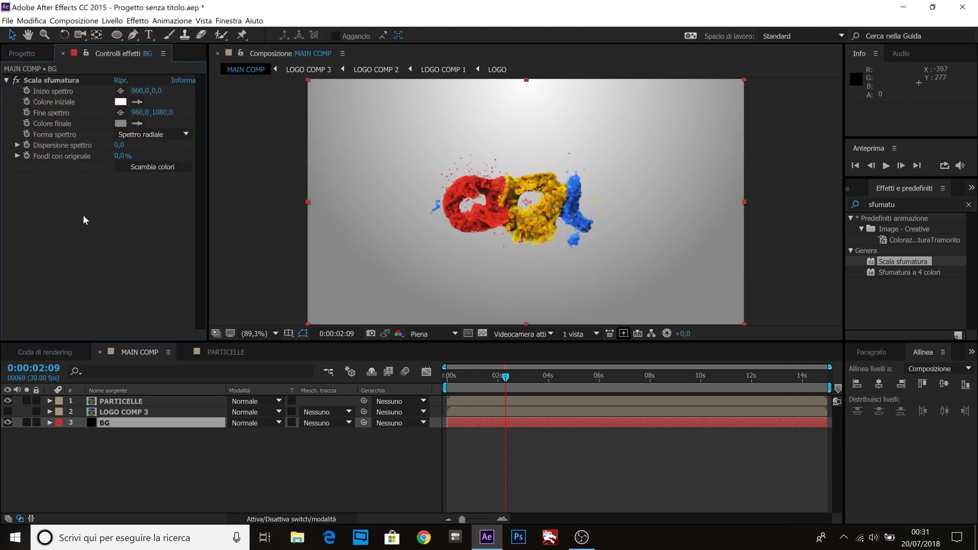
Step: Add LOGO COMP 1 to MAIN COMP directly above BG and offset its start to 0:00:00:12
click(133, 456)
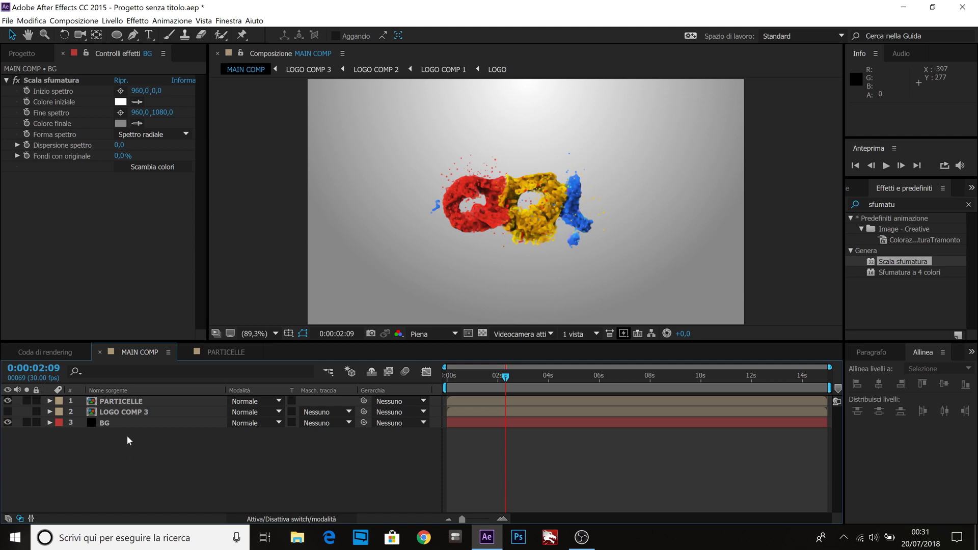
click(21, 54)
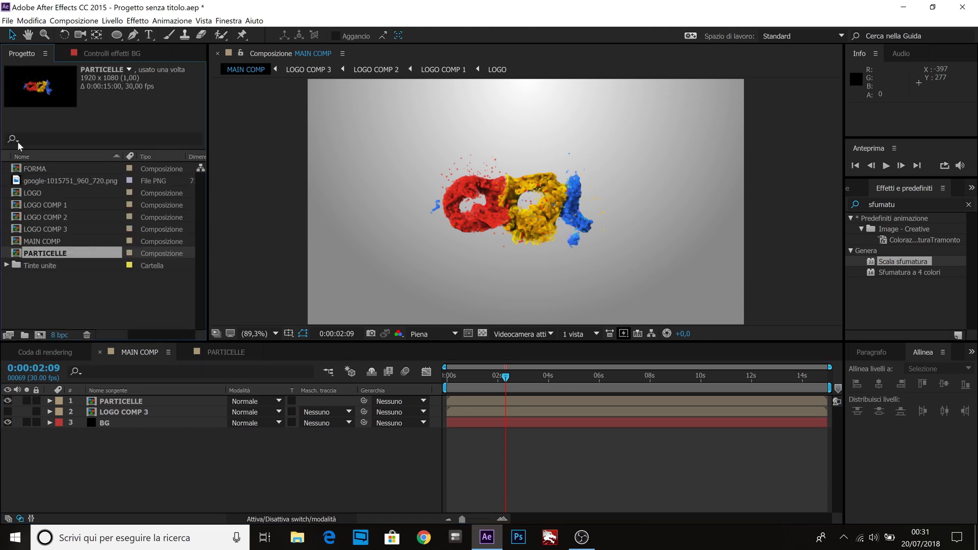
drag(43, 202, 135, 411)
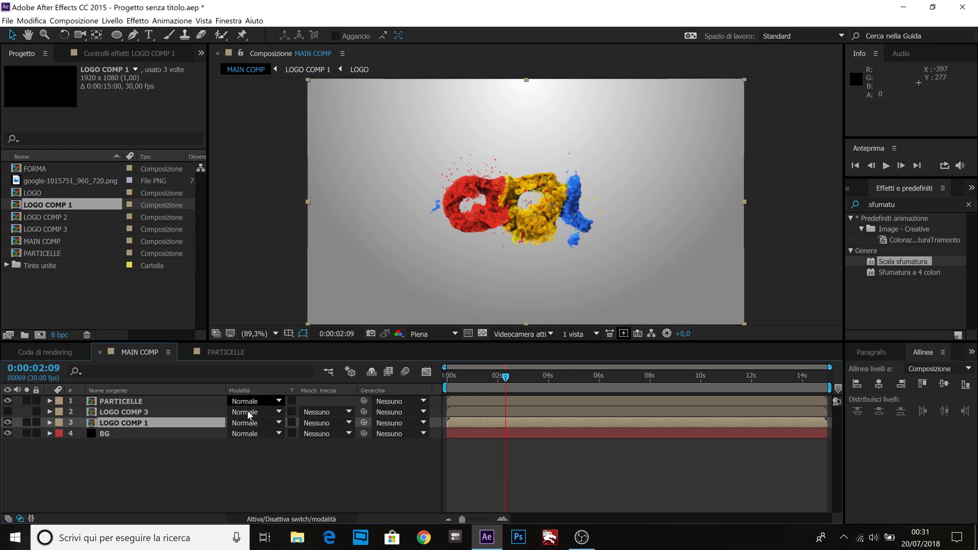
drag(456, 425, 463, 426)
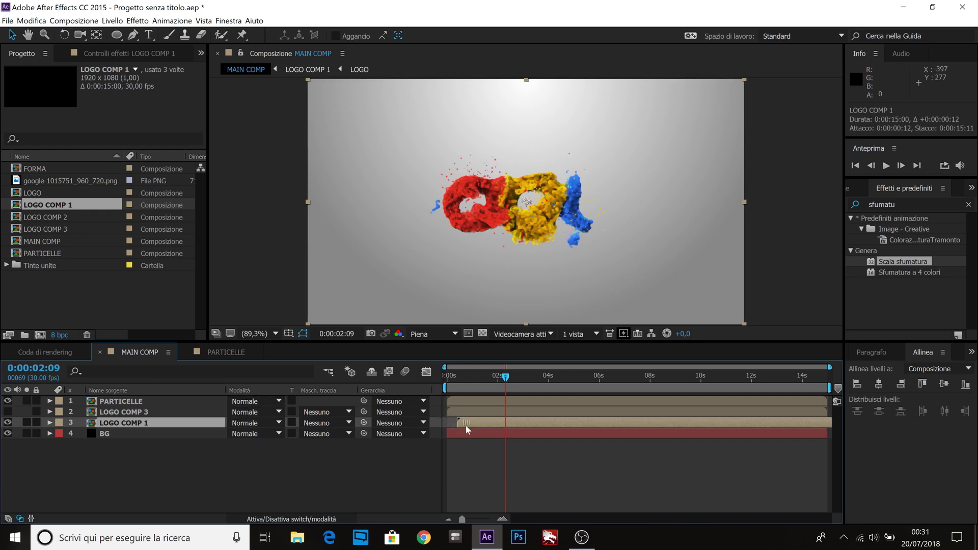
Step: Set the preview resolution to Dimezzata and check the logo with its particles around 0:00:06:15
drag(504, 380, 648, 377)
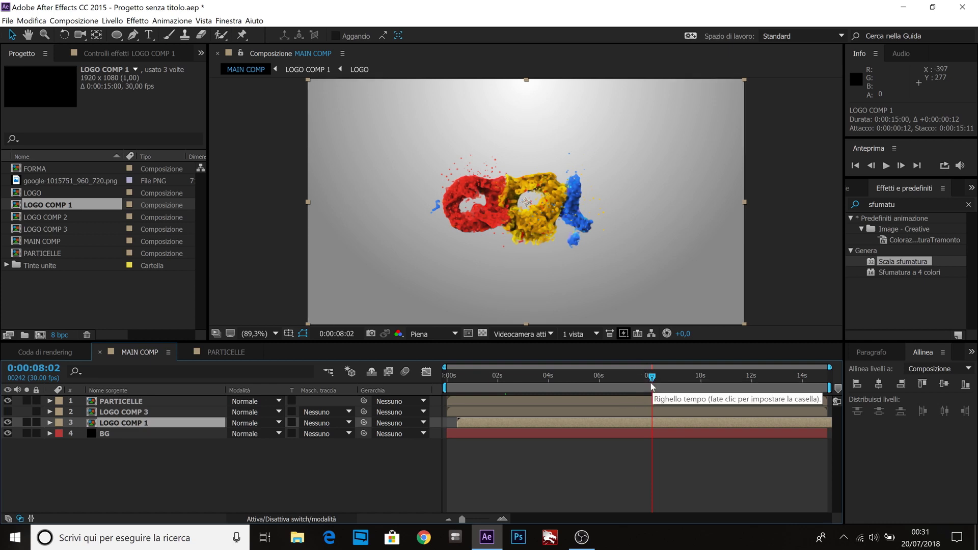
drag(653, 381, 658, 382)
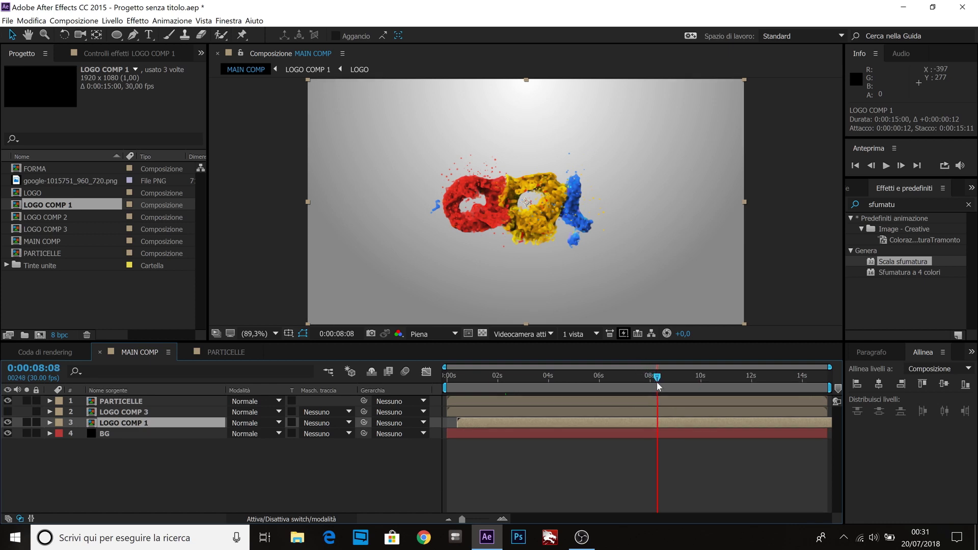
click(429, 335)
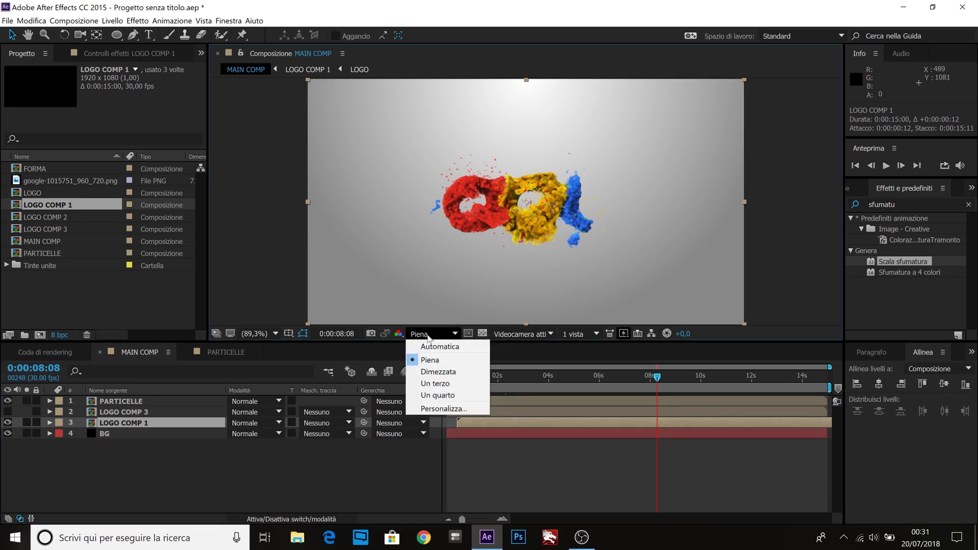
click(438, 372)
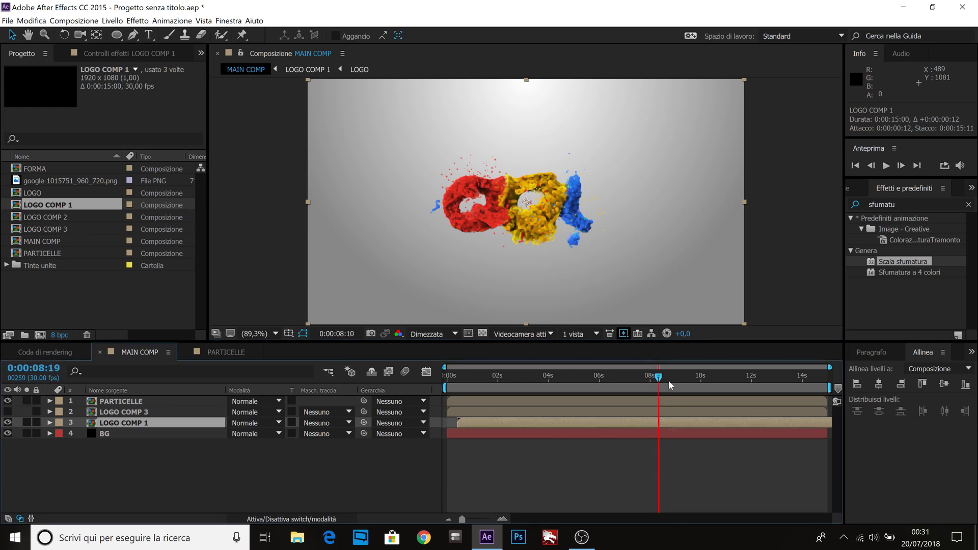
drag(669, 380, 616, 383)
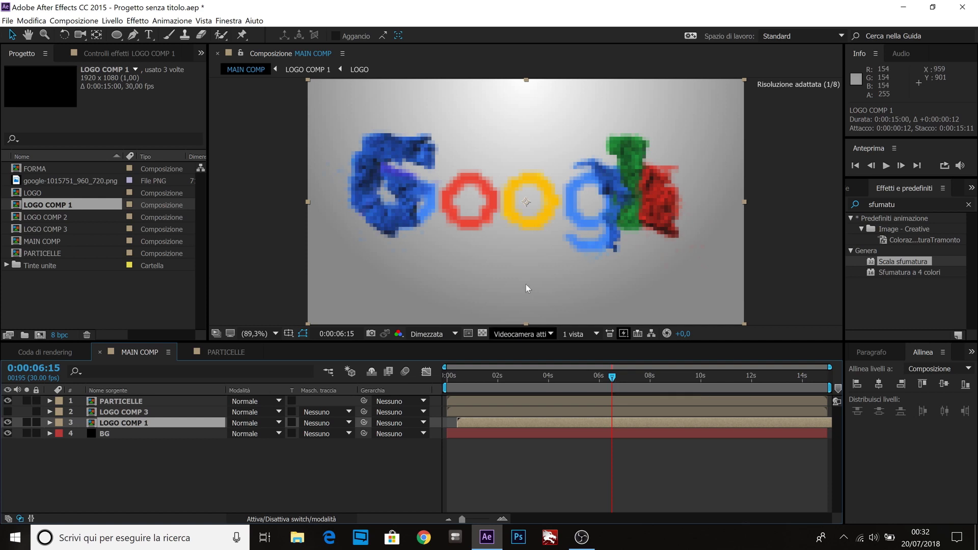
Step: Move the LOGO COMP 1 layer above LOGO COMP 3, directly beneath PARTICELLE
click(148, 444)
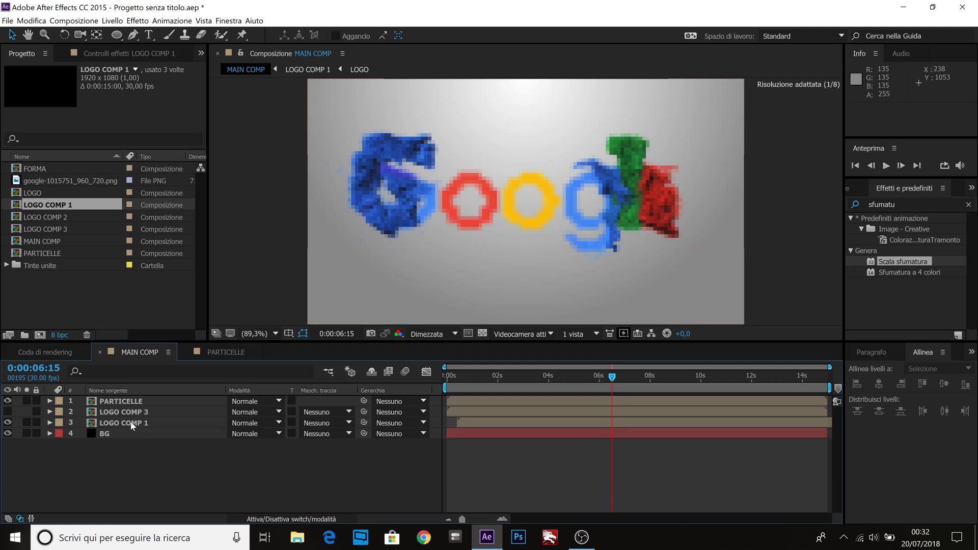
drag(130, 421, 130, 412)
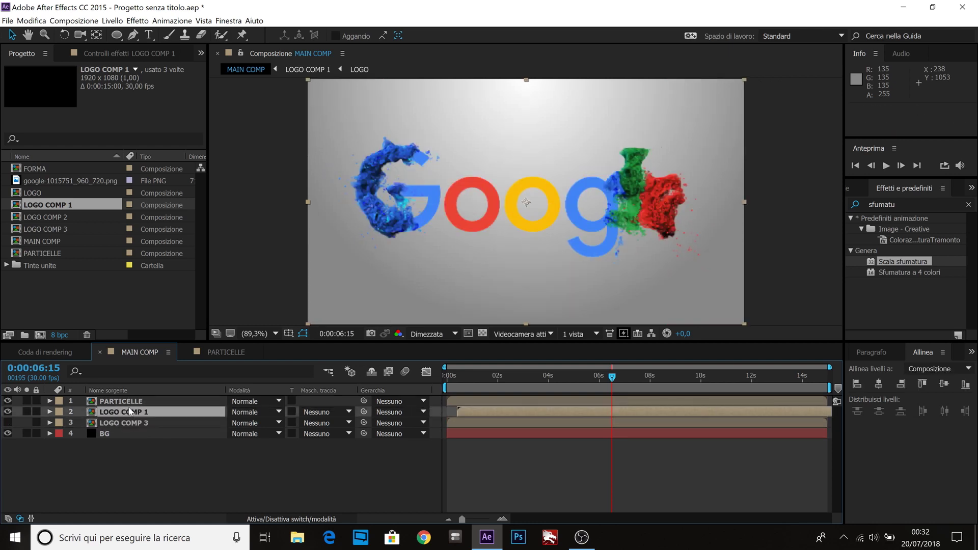
click(135, 474)
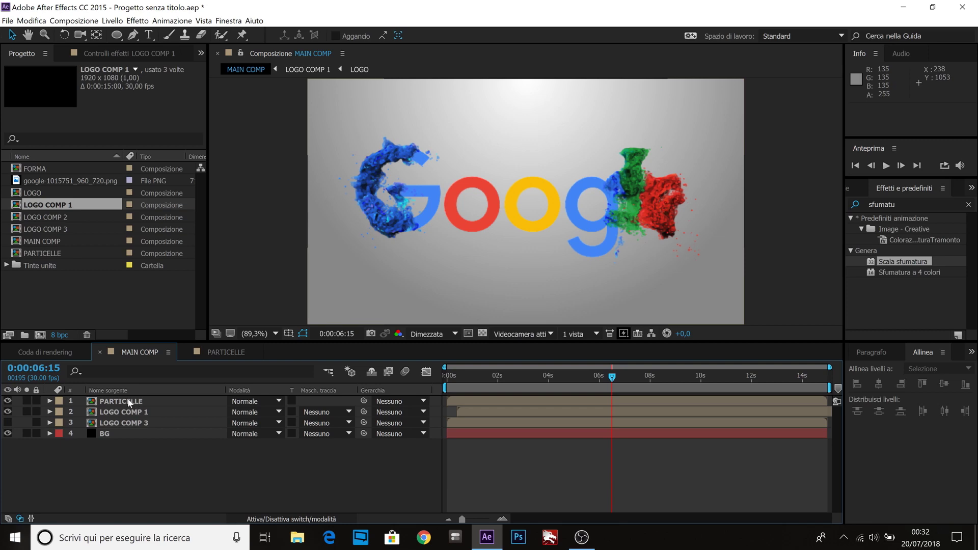
Step: Precompose the PARTICELLE and LOGO COMP 1 layers into a new composition named FINALE, moving all attributes into it
click(129, 402)
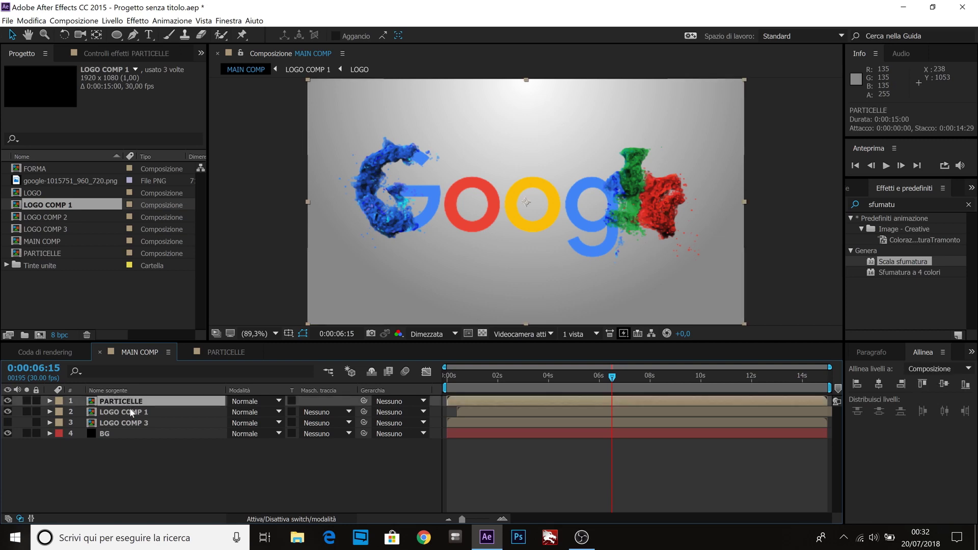
shift+click(131, 416)
right_click(131, 416)
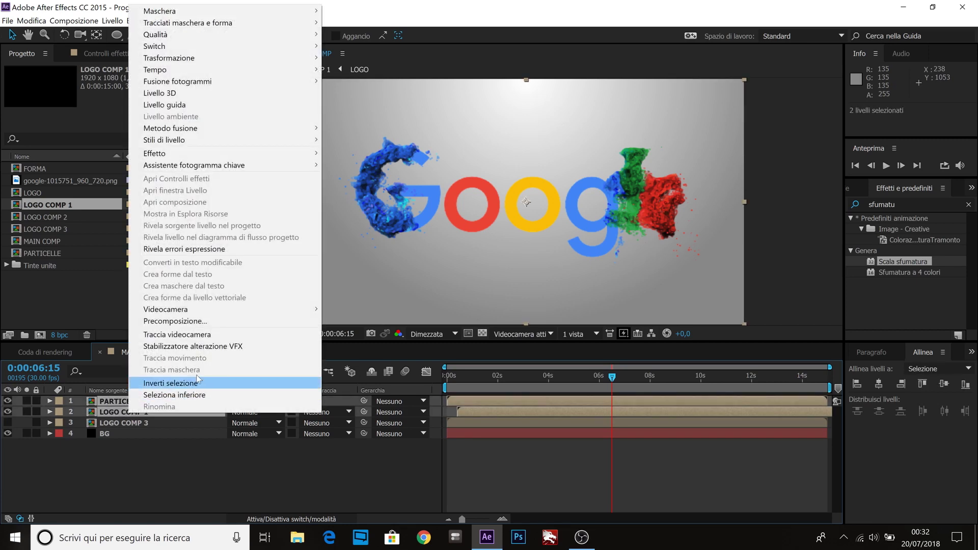
click(194, 322)
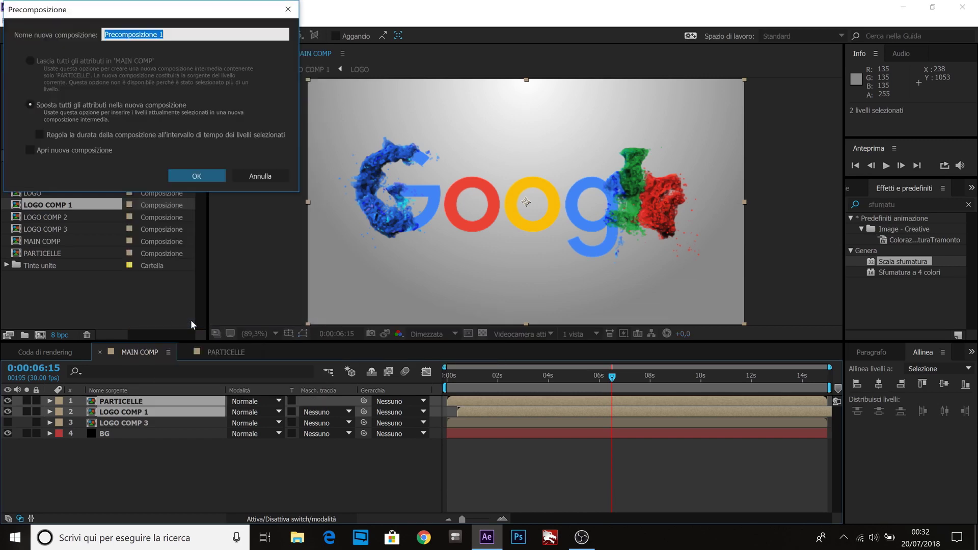
text(FIAN)
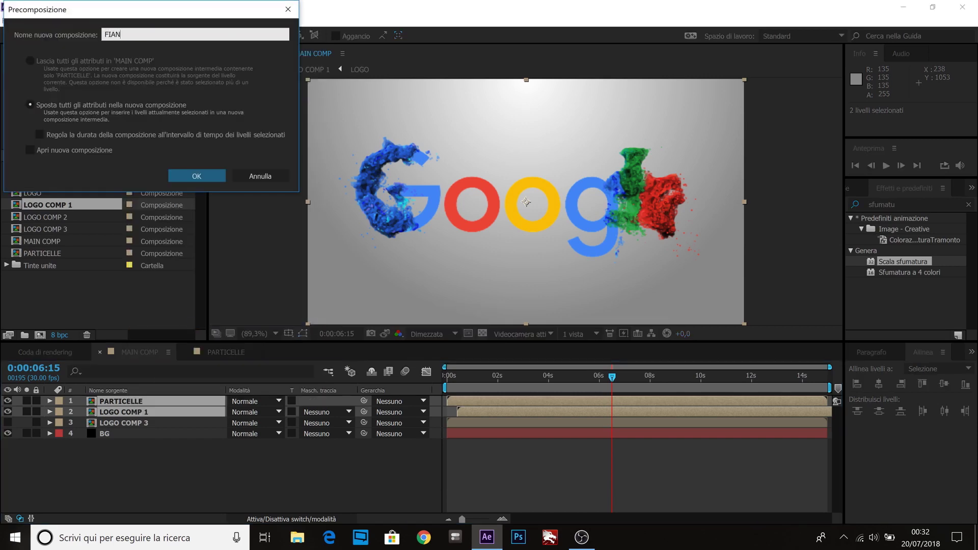
key(BackSpace)
key(BackSpace)
text(NALE)
key(Return)
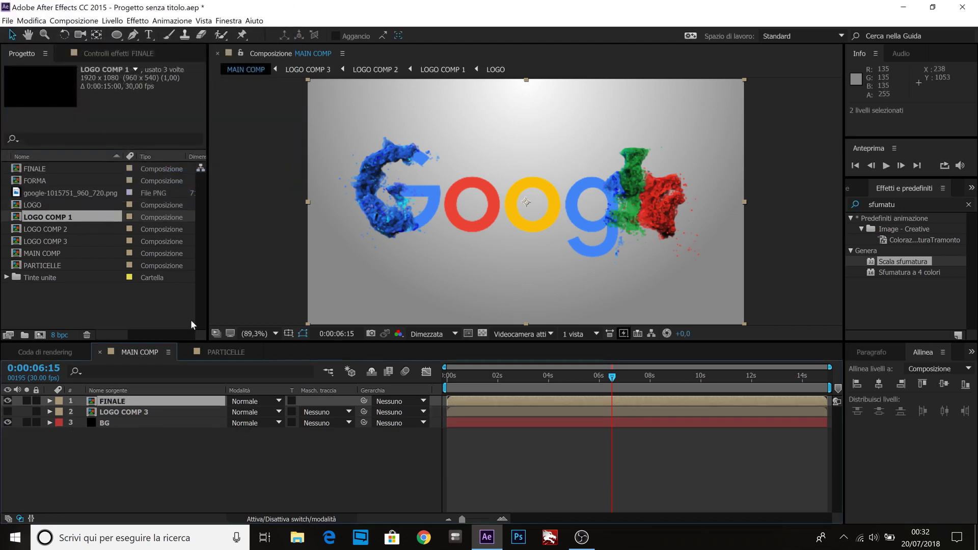
click(154, 438)
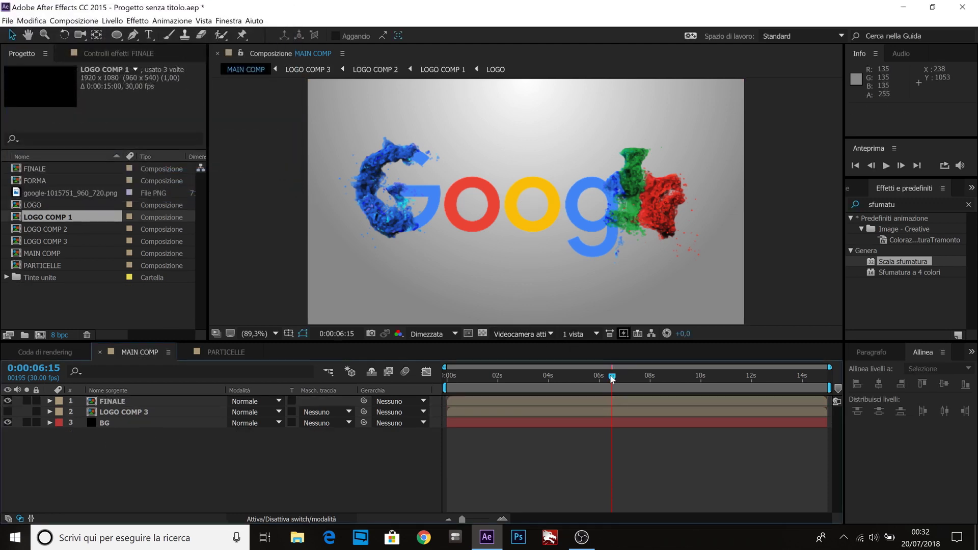
Step: Keyframe the FINALE layer's scale from 100% at 0:00:00:00 to 70% at 0:00:13:29, and review the animation
drag(613, 380, 441, 388)
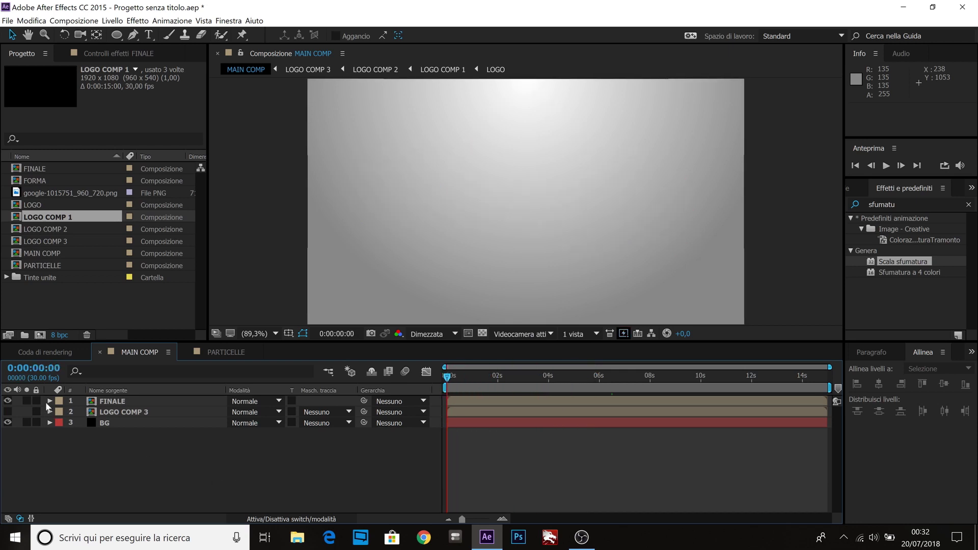
click(108, 401)
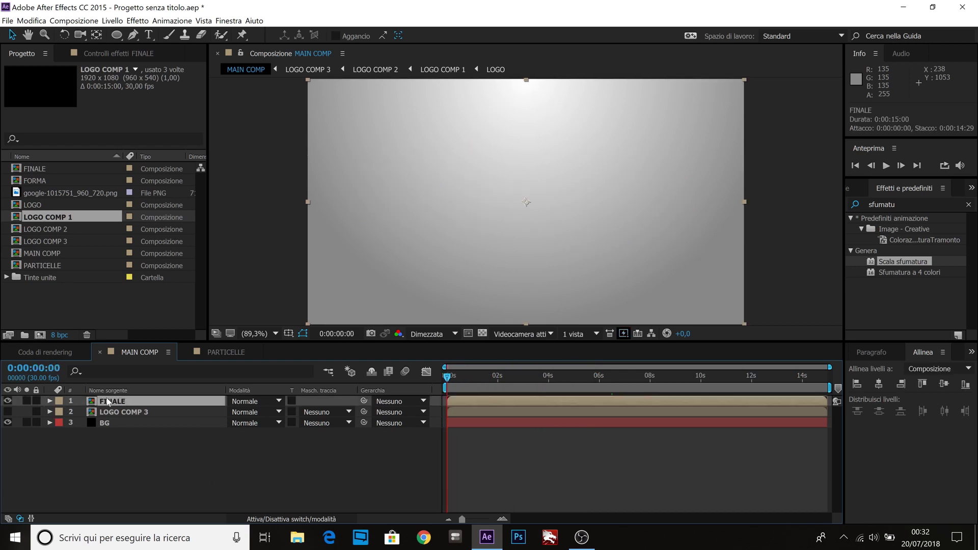
key(s)
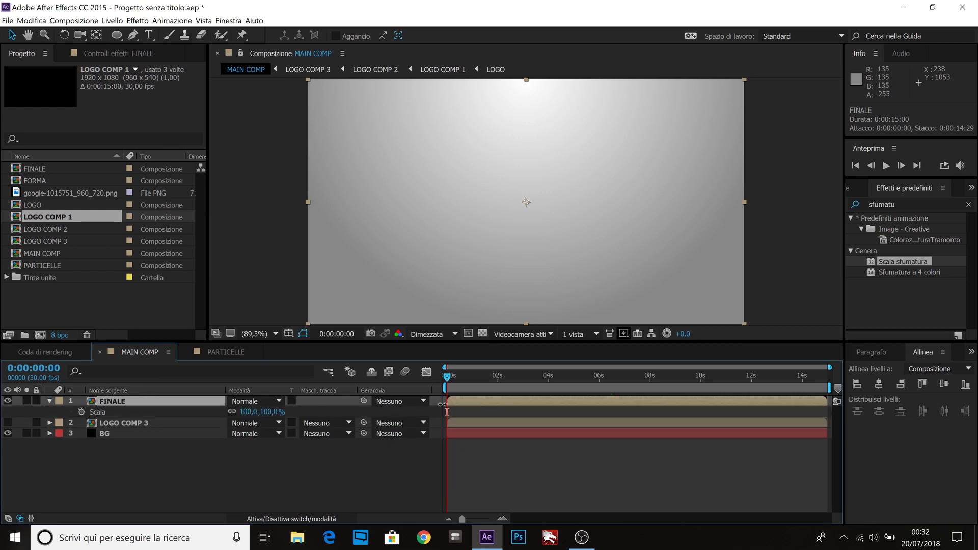
click(82, 412)
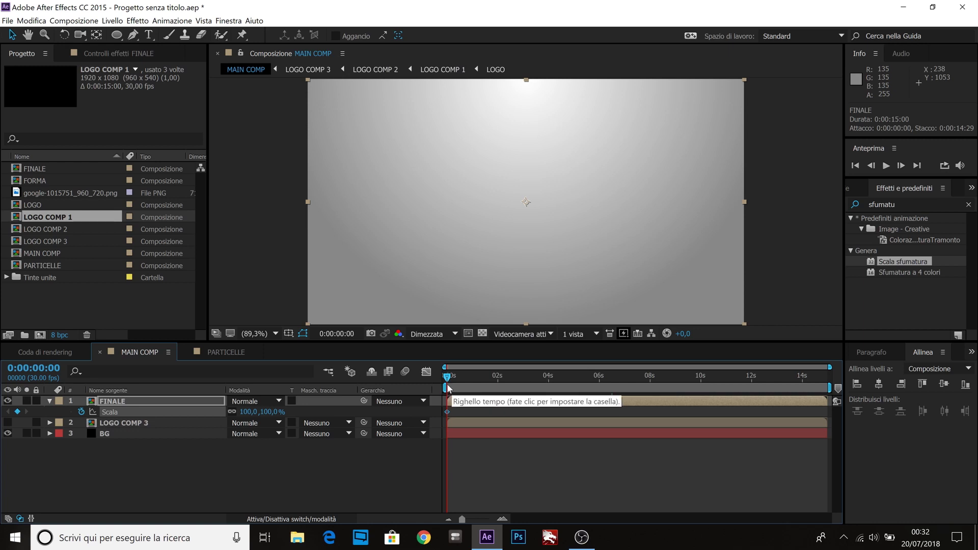
drag(447, 377, 803, 387)
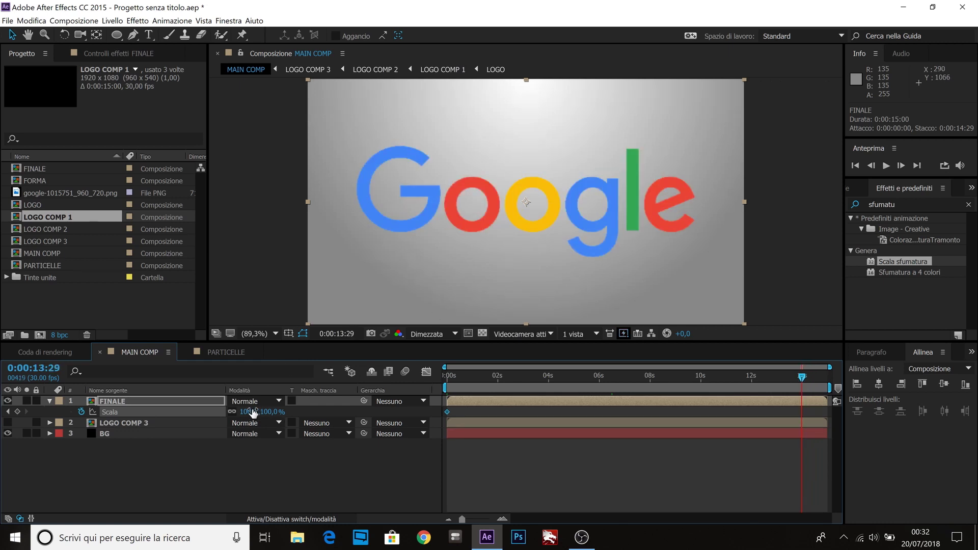
drag(253, 413, 228, 410)
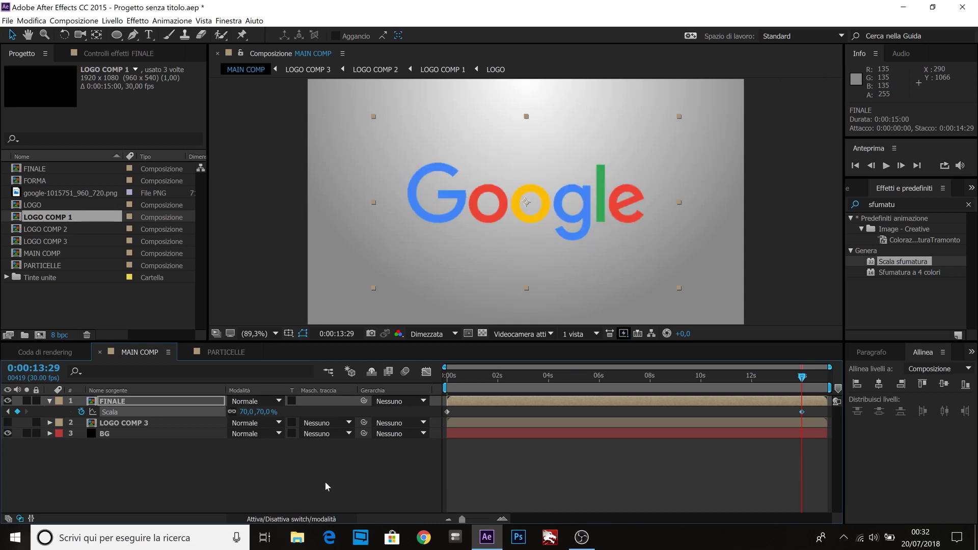
drag(803, 377, 563, 384)
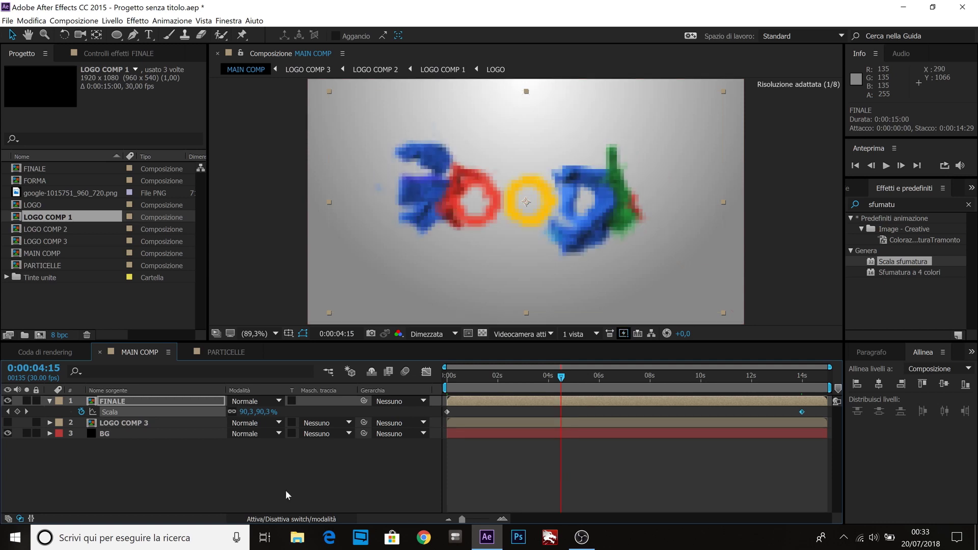
click(238, 490)
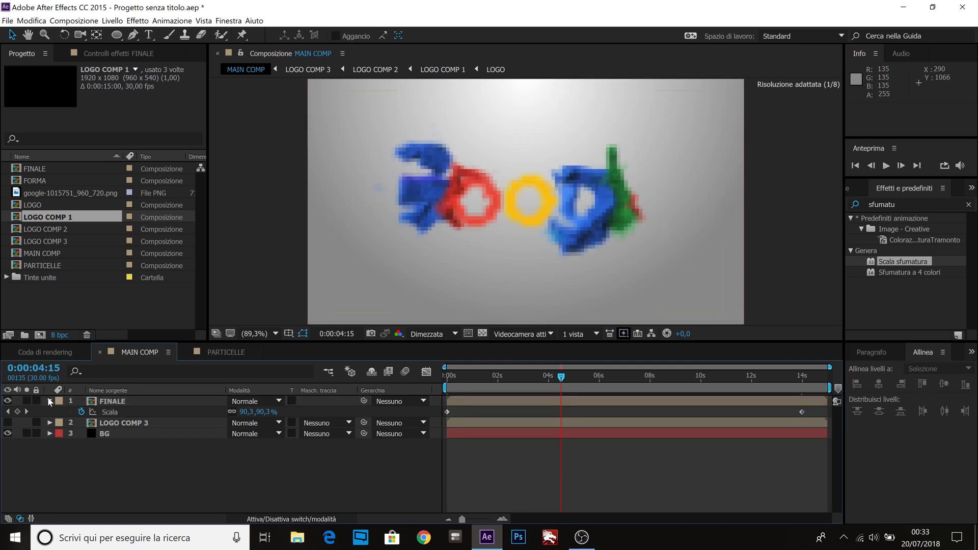
click(49, 399)
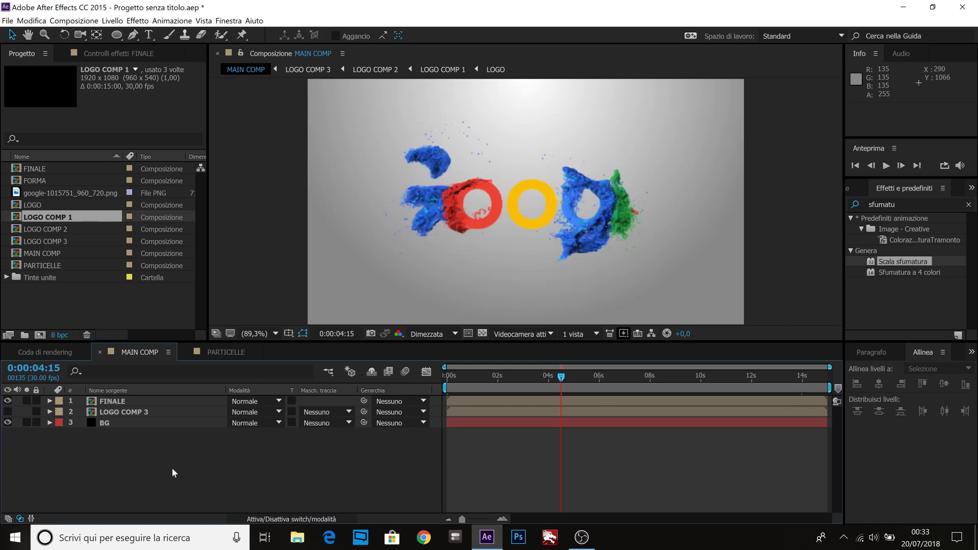
Step: Create a black 1920 x 1080 solid named MASCHERA above all other layers in MAIN COMP
click(206, 448)
right_click(206, 449)
mouse_move(270, 353)
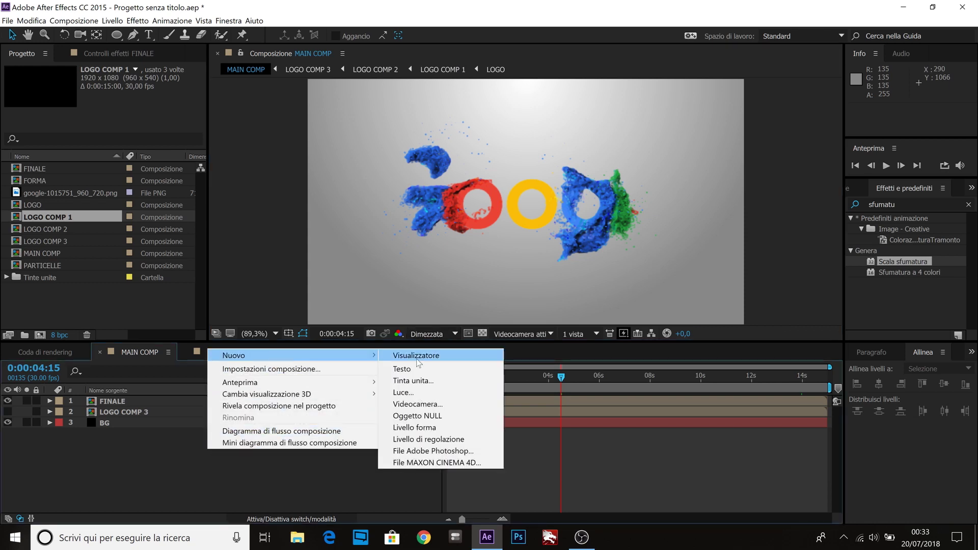
click(413, 381)
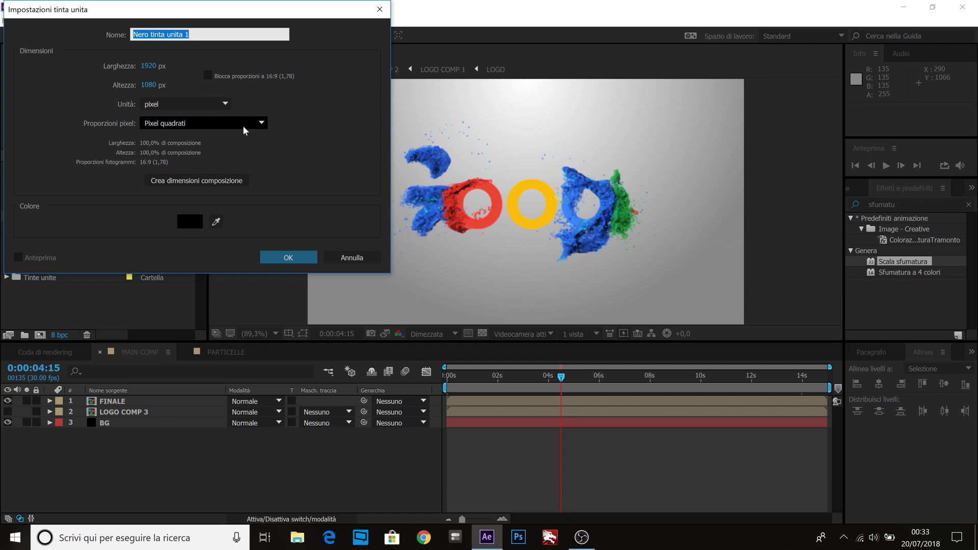
text(MASCHERA)
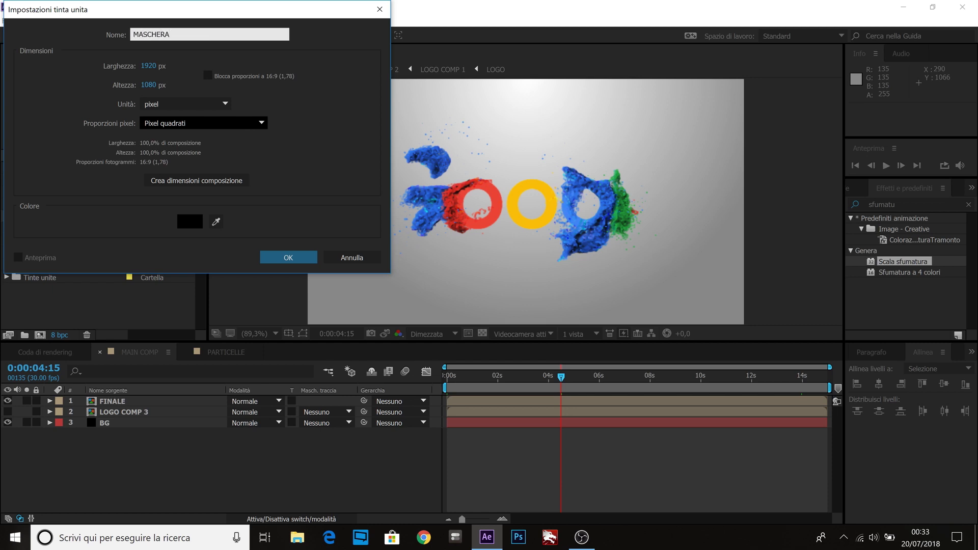
key(Return)
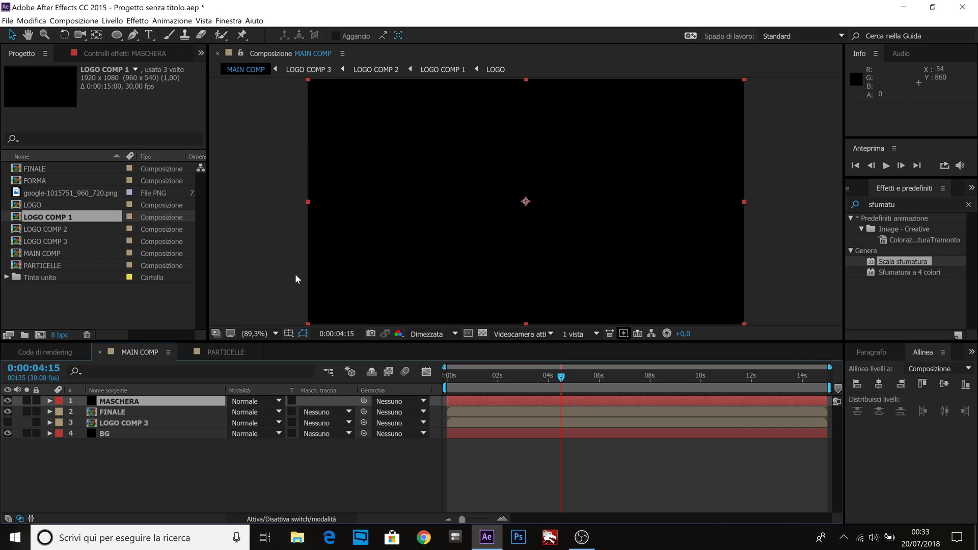
Step: Display the action and title safe guides over the composition, and reduce the view magnification to 50%
click(288, 333)
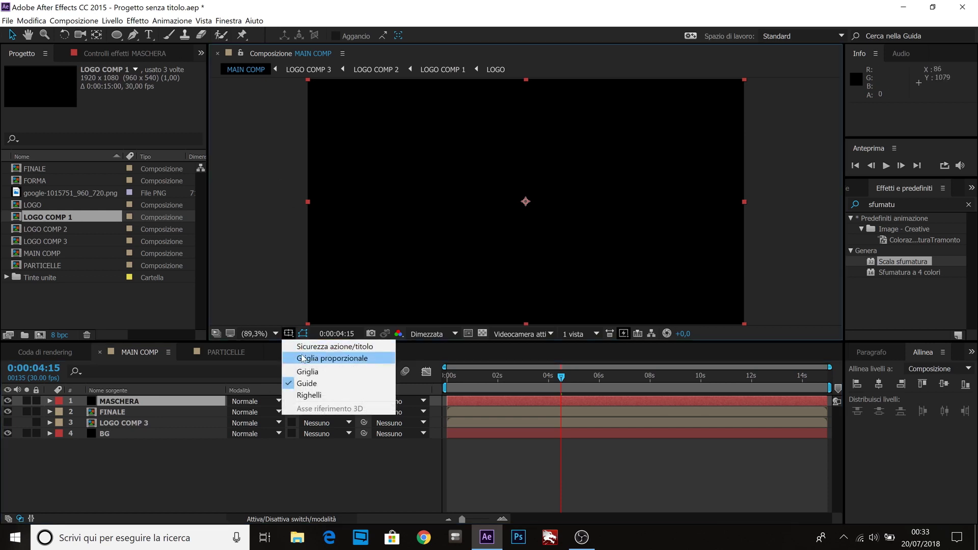
click(300, 348)
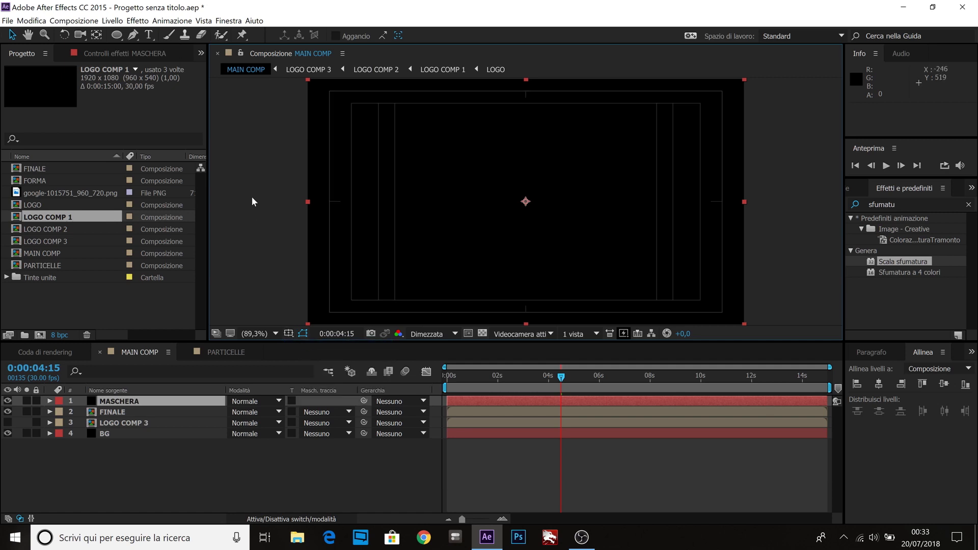
key(comma)
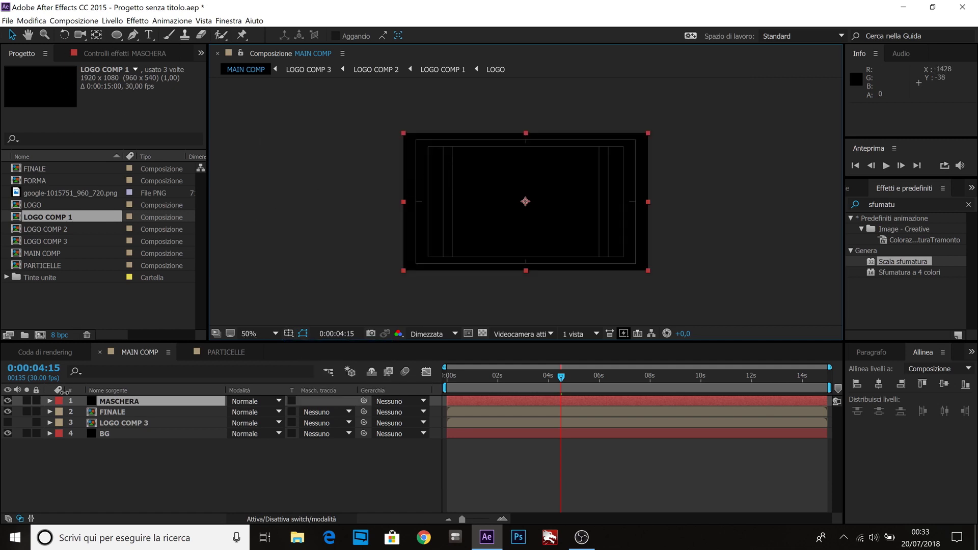
click(128, 497)
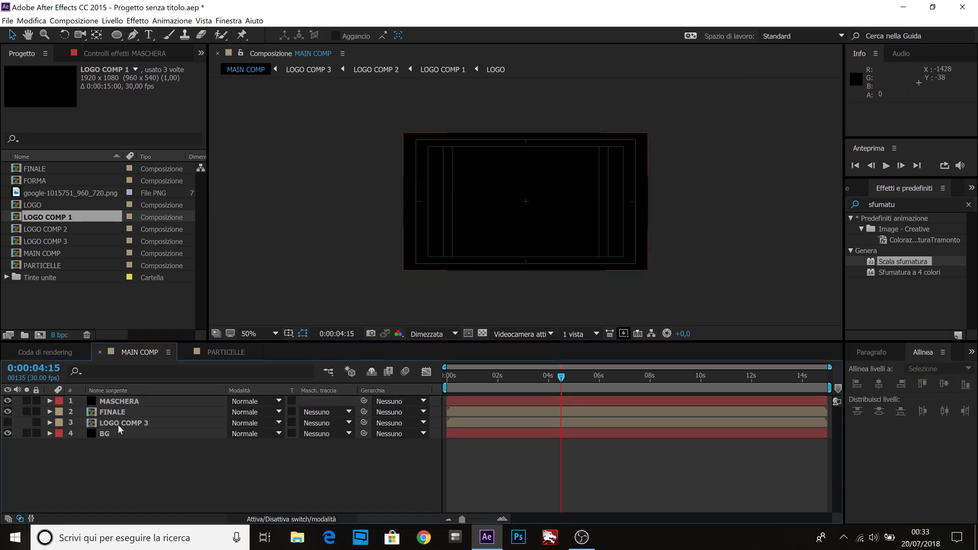
Step: Draw a wide rectangular mask on the MASCHERA layer, from about 102 to 976 px vertically and extending past both sides of the frame
click(124, 401)
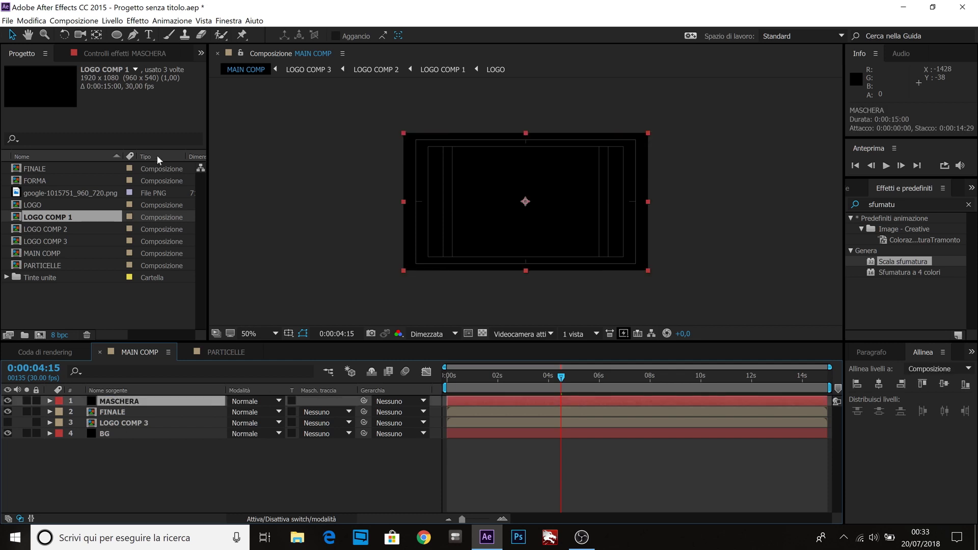
drag(117, 35, 145, 38)
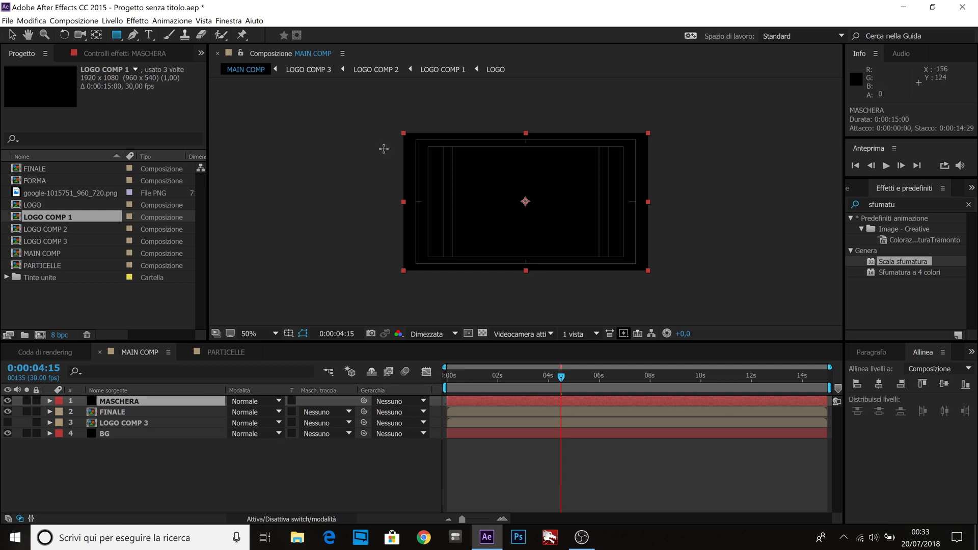
drag(383, 146, 672, 257)
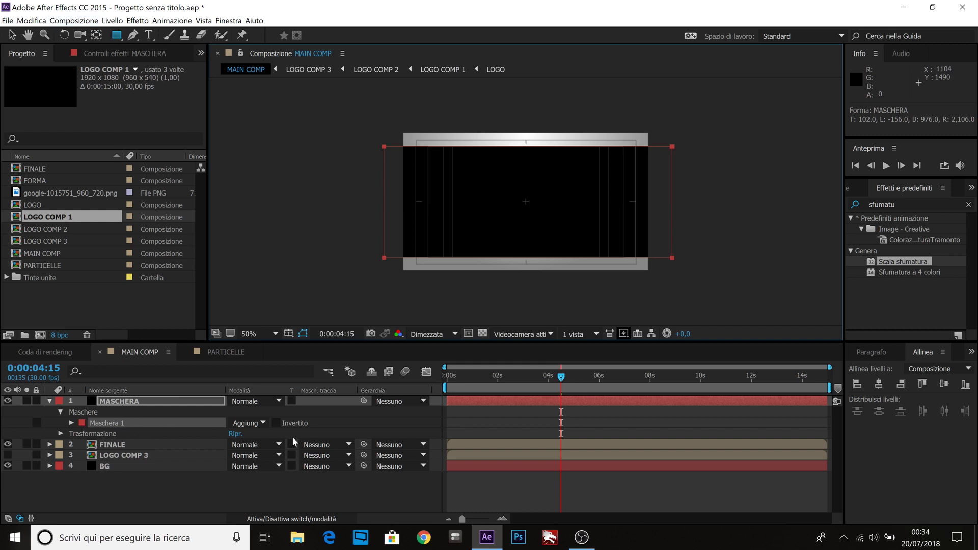
Step: Invert the MASCHERA layer's mask to leave black cinematic bars above and below the logo, and return to the Selection tool
click(277, 423)
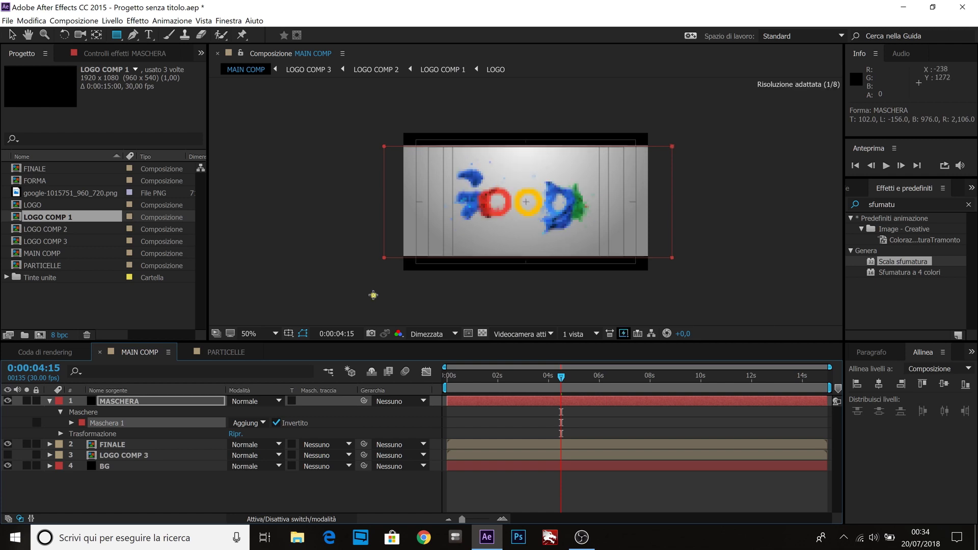
key(ctrl+z)
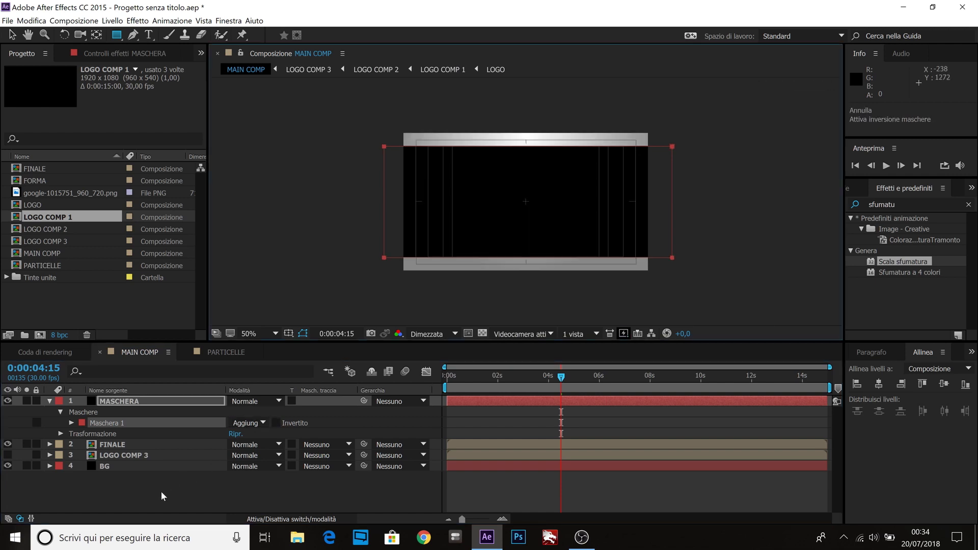
click(276, 423)
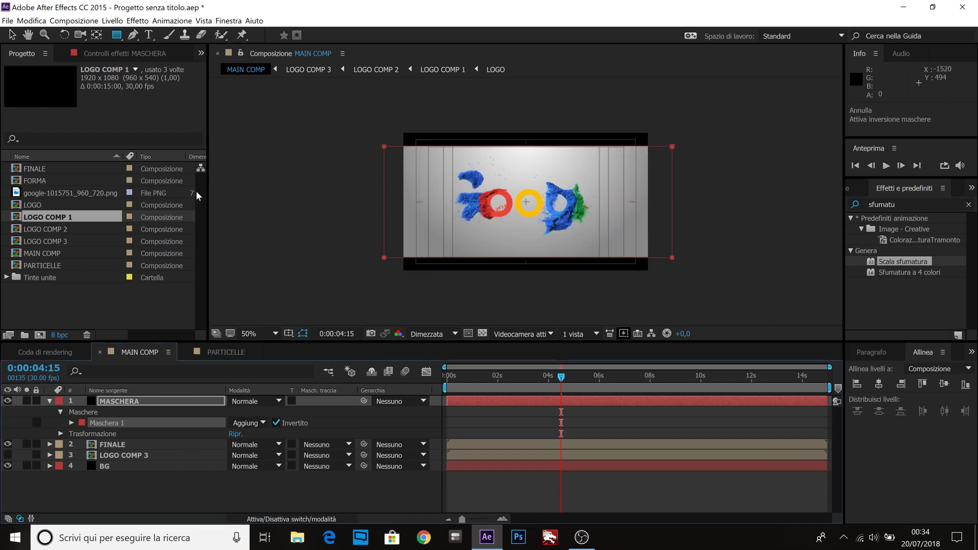
click(13, 35)
click(301, 216)
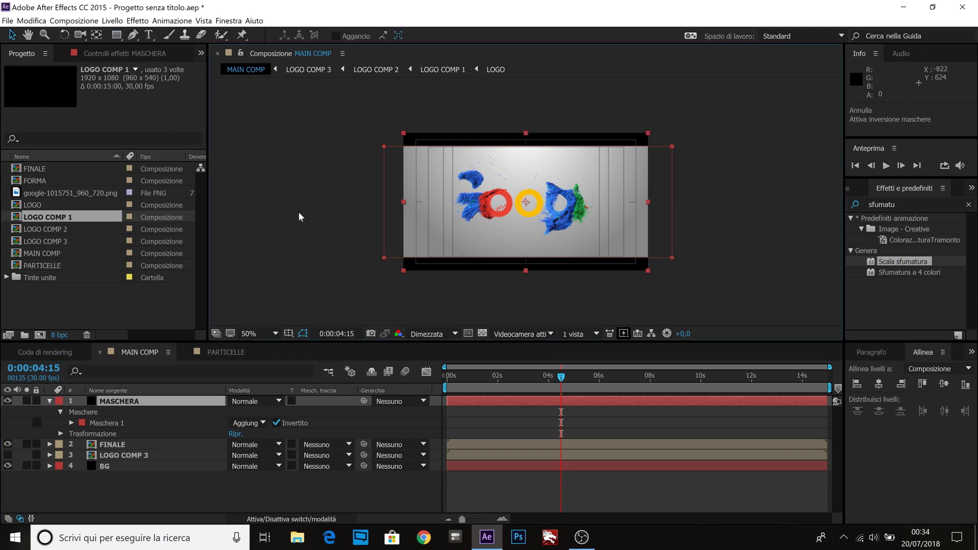
Step: Hide the action and title safe guides, and collapse the MASCHERA layer's properties
click(288, 334)
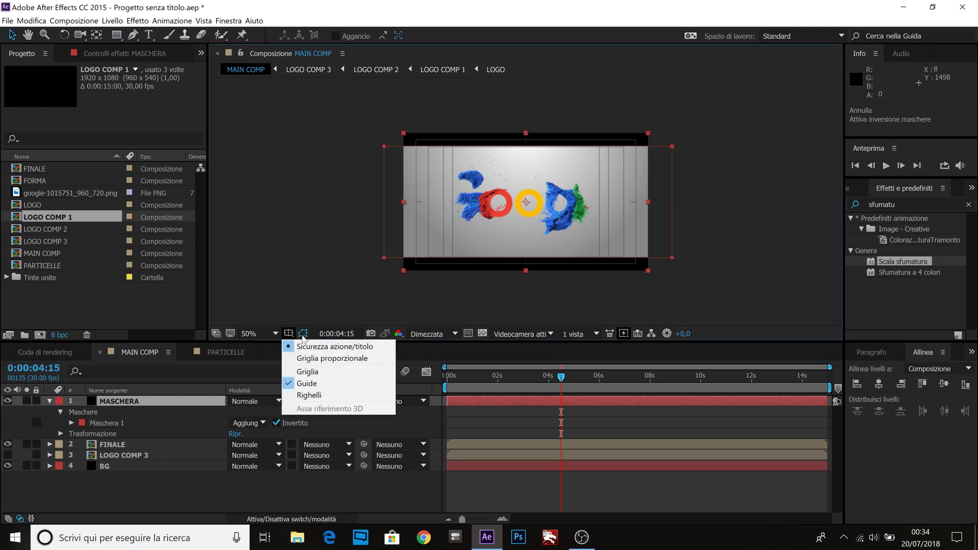
click(308, 347)
click(307, 277)
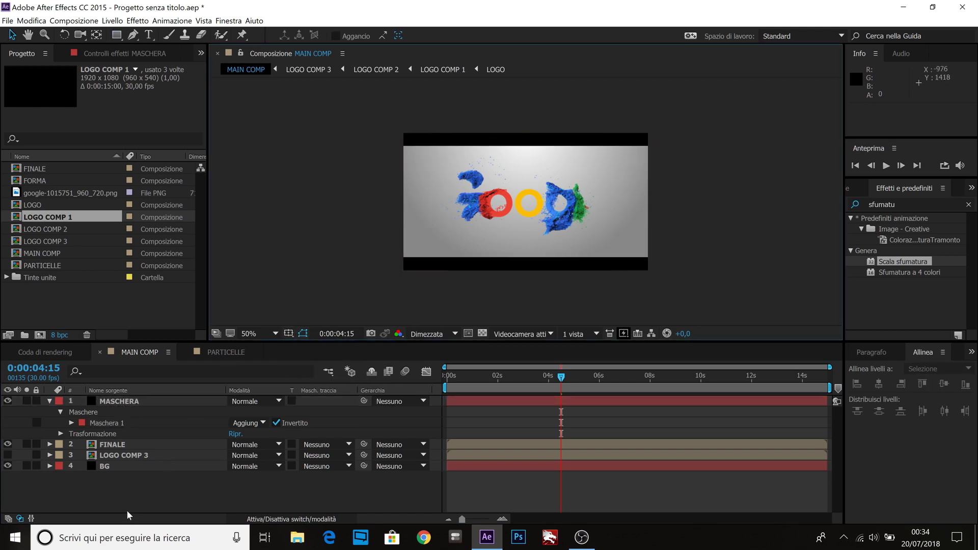
click(118, 489)
click(51, 401)
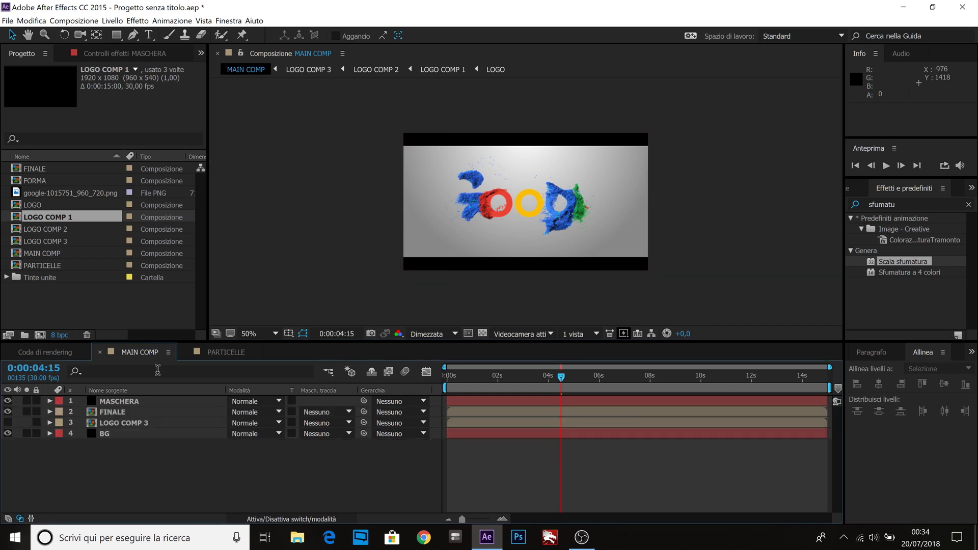
click(288, 334)
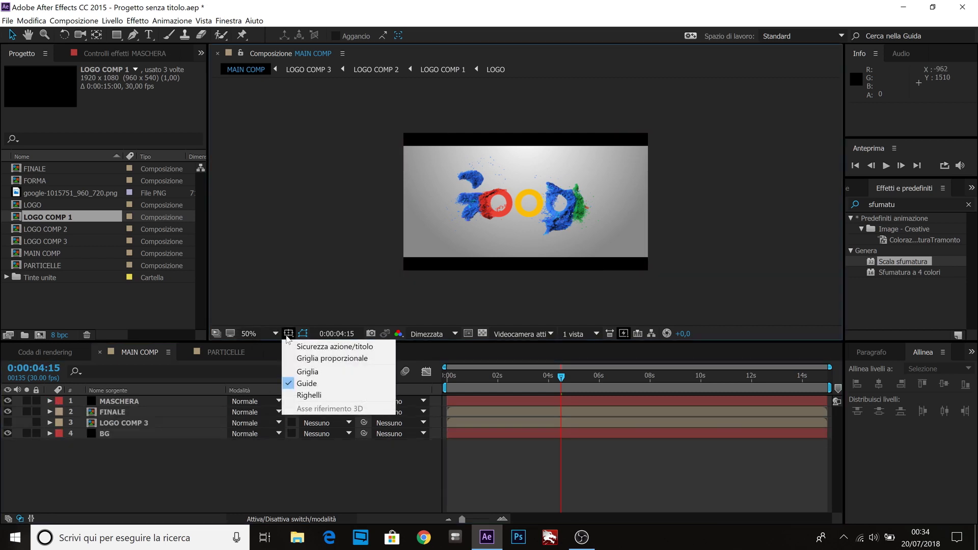
click(290, 306)
Step: Set the composition view to fit up to 100%, and preview the MAIN COMP animation from 0:00:00:00
click(276, 334)
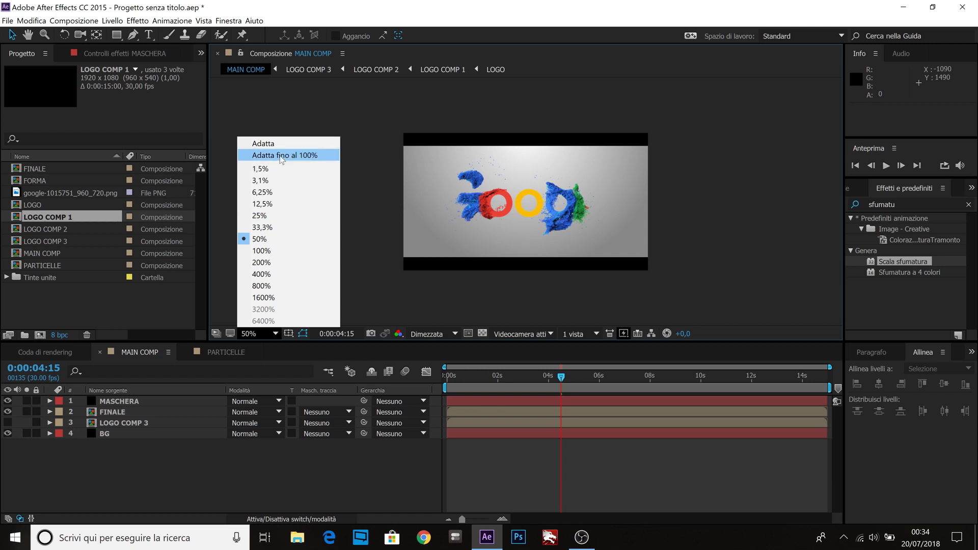
click(281, 159)
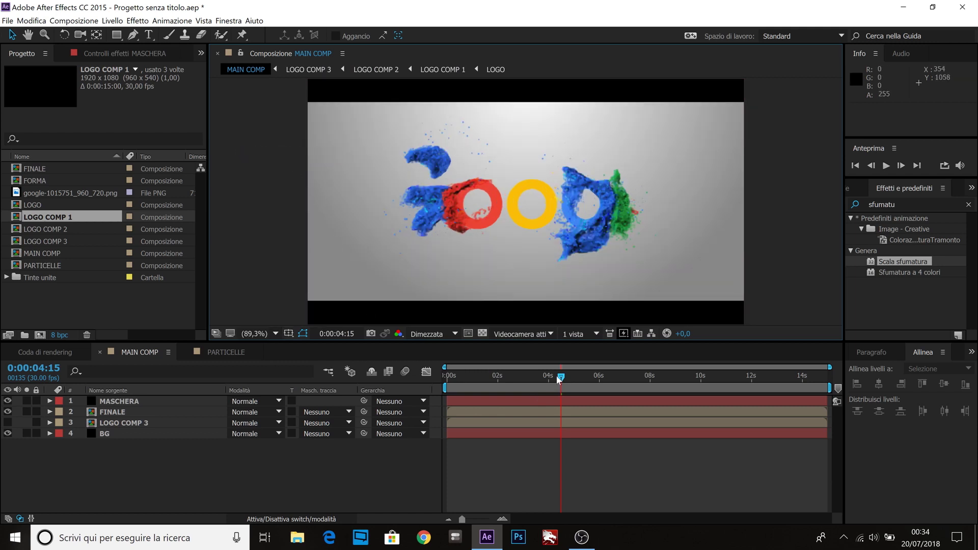
drag(561, 379, 443, 377)
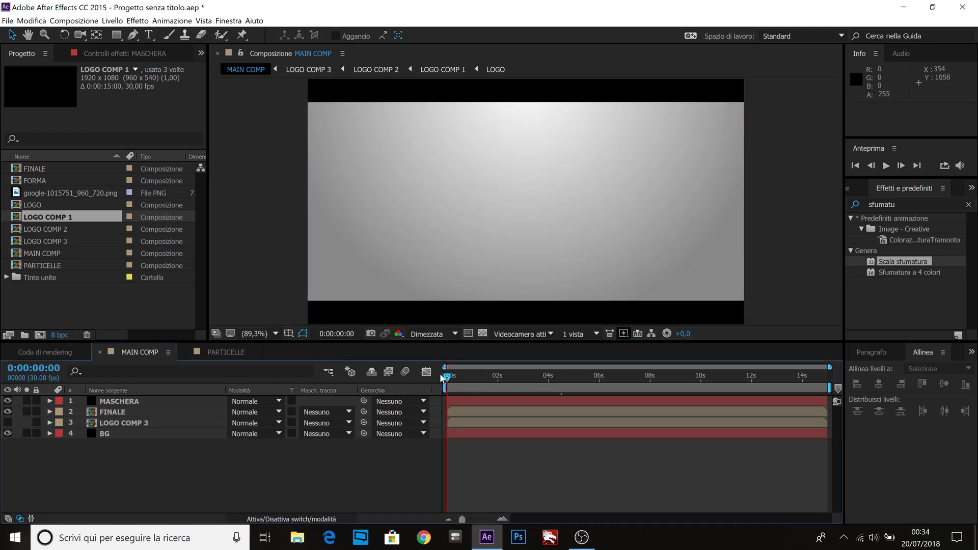
key(space)
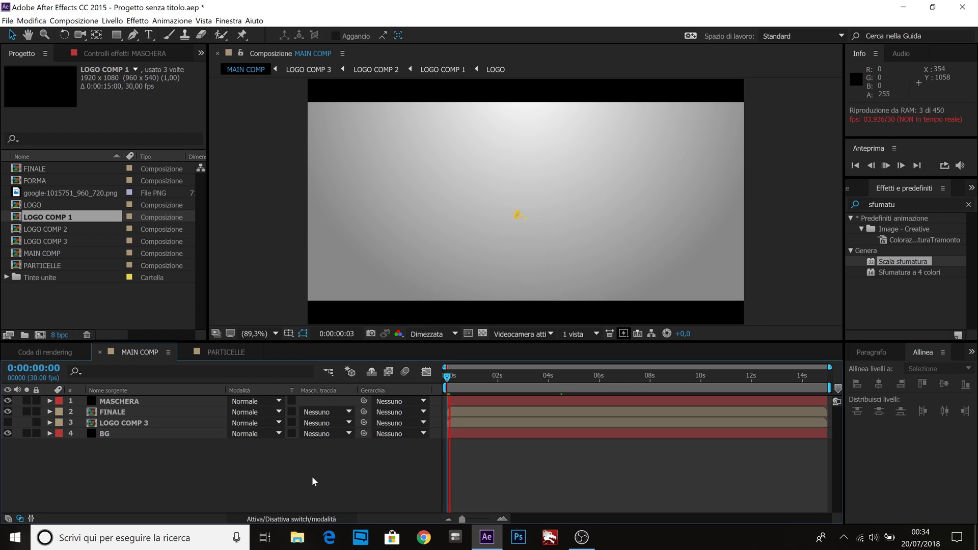